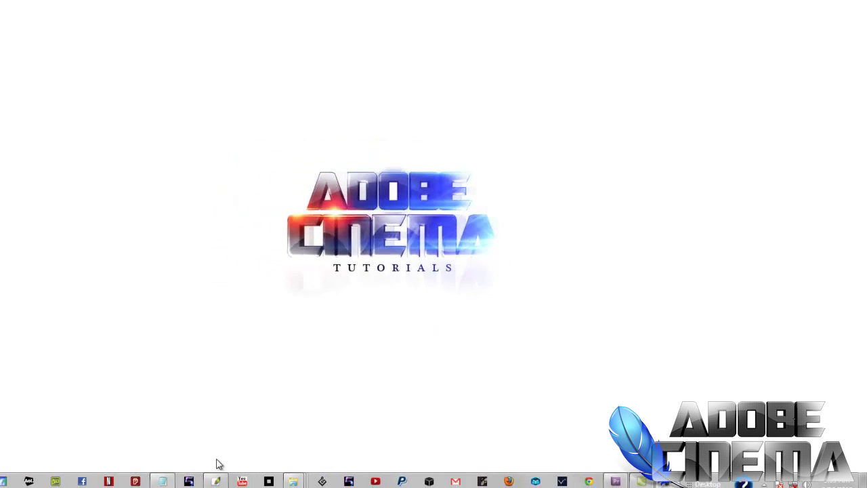
# Bring the Template_Main Premiere Pro project, with its flare clips and swoosh sounds, to the front.
pyautogui.click(637, 475)
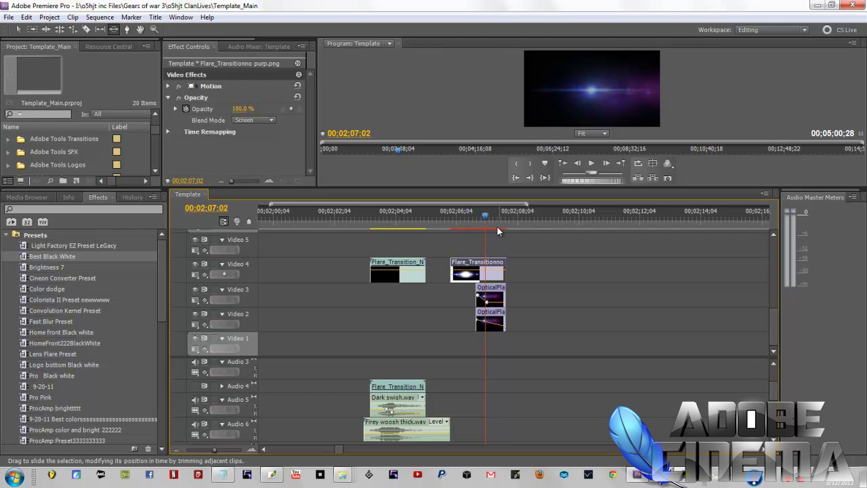
# Preview the flare transition and its swoosh sounds from 00;02;06;08.
pyautogui.moveTo(483, 214); pyautogui.dragTo(367, 227)
pyautogui.click(591, 164)
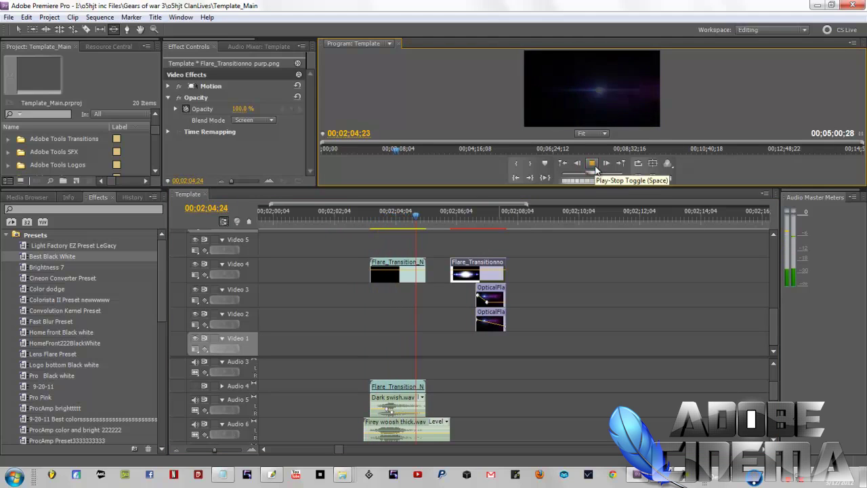
pyautogui.click(592, 165)
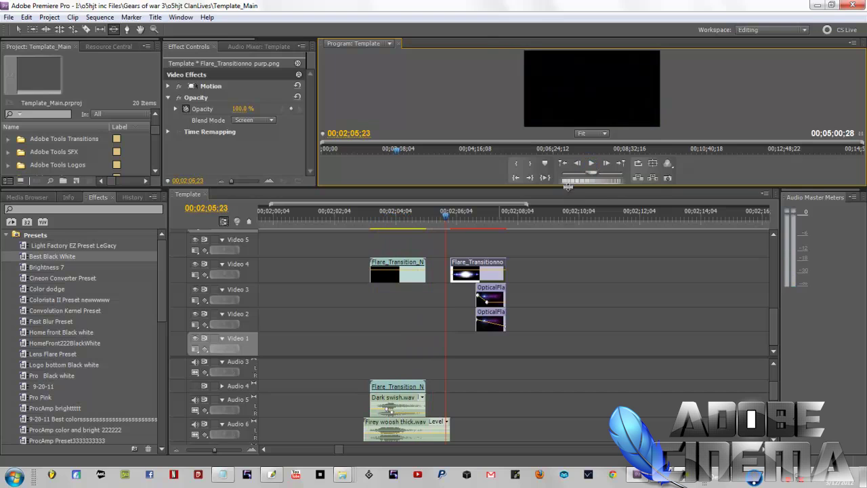
# Enlarge the Program monitor, replay the flare from 00;02;03;08, then switch to Photoshop.
pyautogui.moveTo(568, 187); pyautogui.dragTo(568, 284)
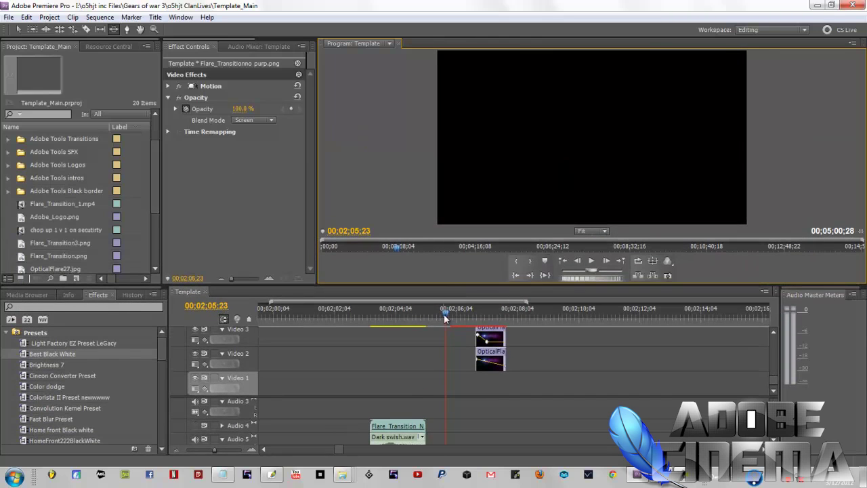
pyautogui.moveTo(443, 314); pyautogui.dragTo(369, 314)
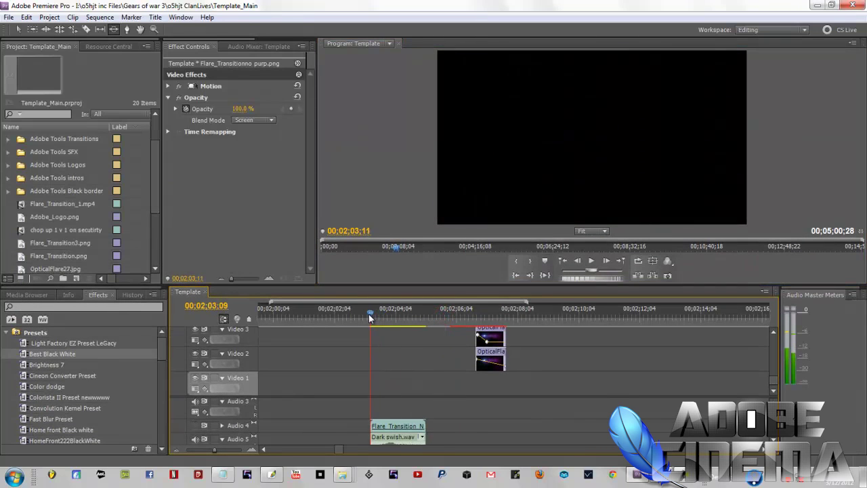
pyautogui.click(590, 256)
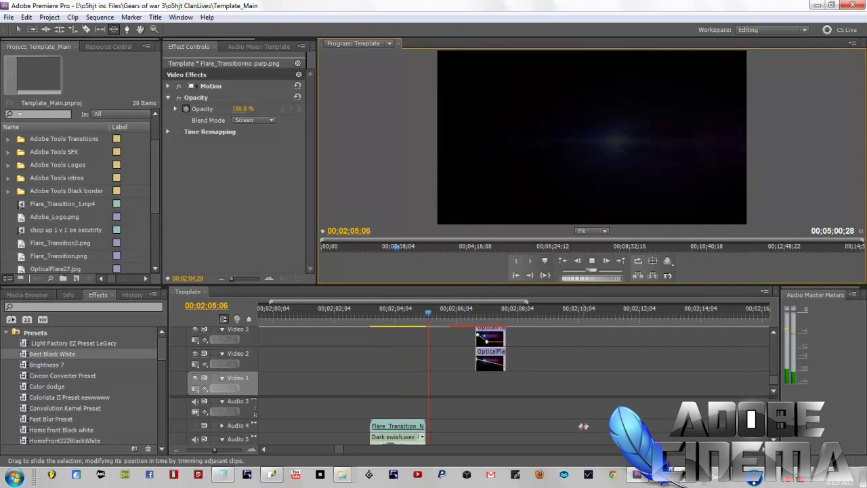
pyautogui.click(592, 262)
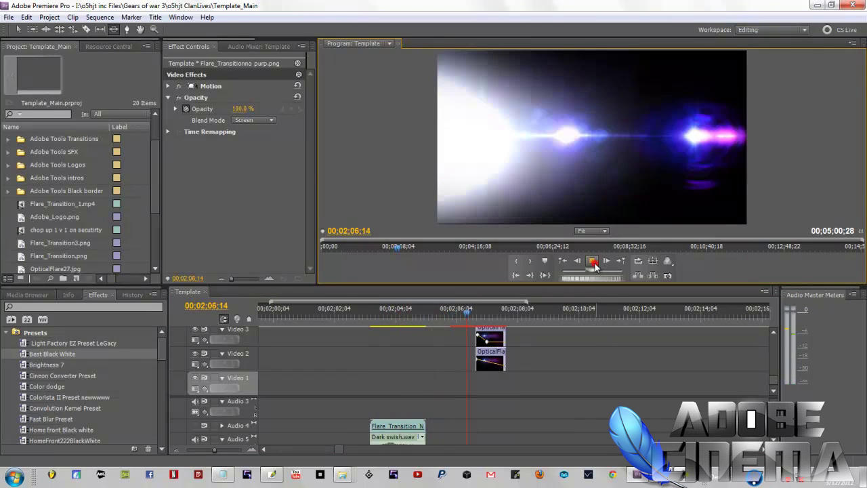
pyautogui.moveTo(466, 310); pyautogui.dragTo(455, 309)
pyautogui.click(272, 474)
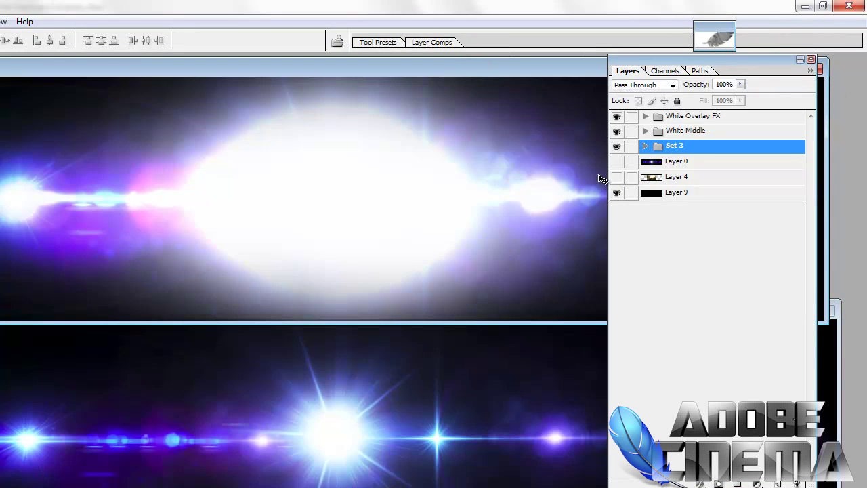
# Arrange the Flare_Transition document window and collapse the Layers panel.
pyautogui.click(507, 72)
pyautogui.click(482, 396)
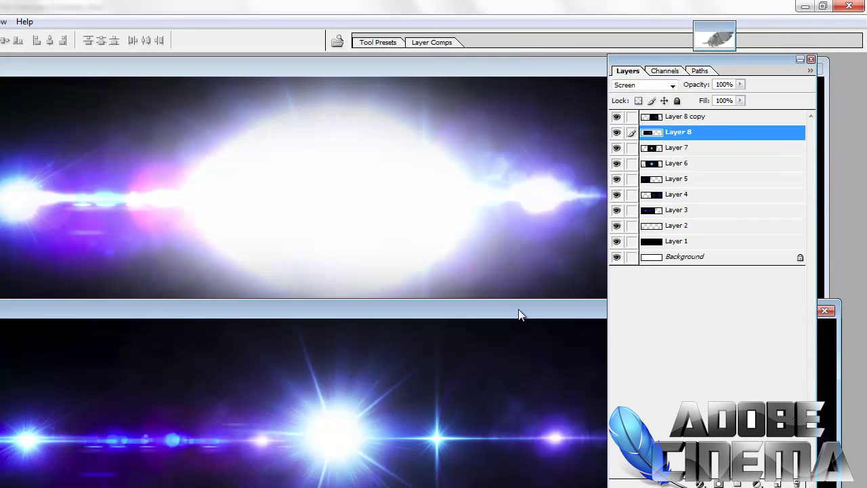
pyautogui.moveTo(518, 308); pyautogui.dragTo(530, 158)
pyautogui.doubleClick(487, 160)
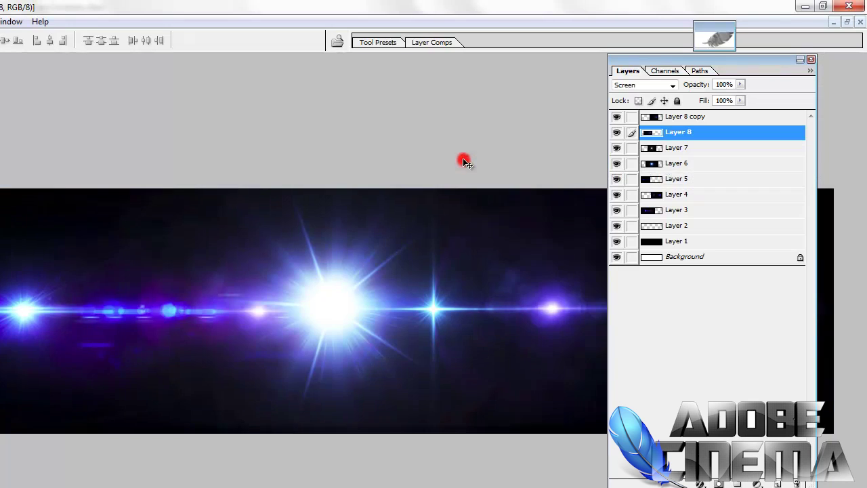
pyautogui.doubleClick(690, 60)
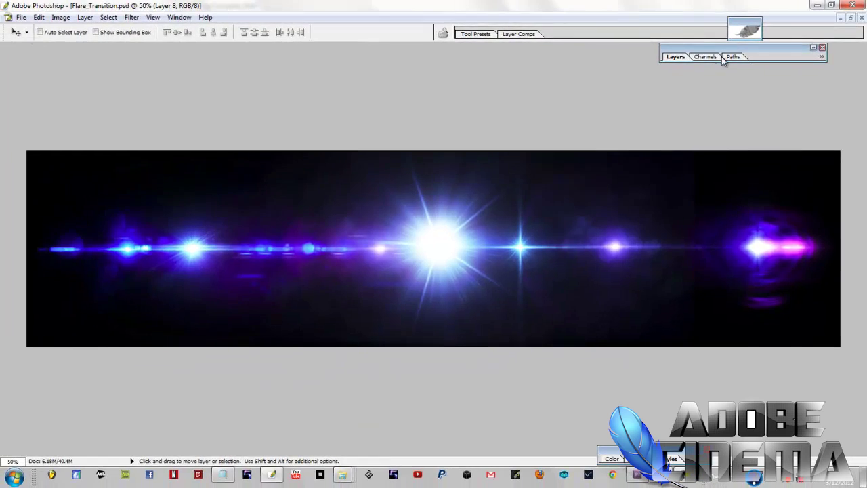
pyautogui.click(850, 17)
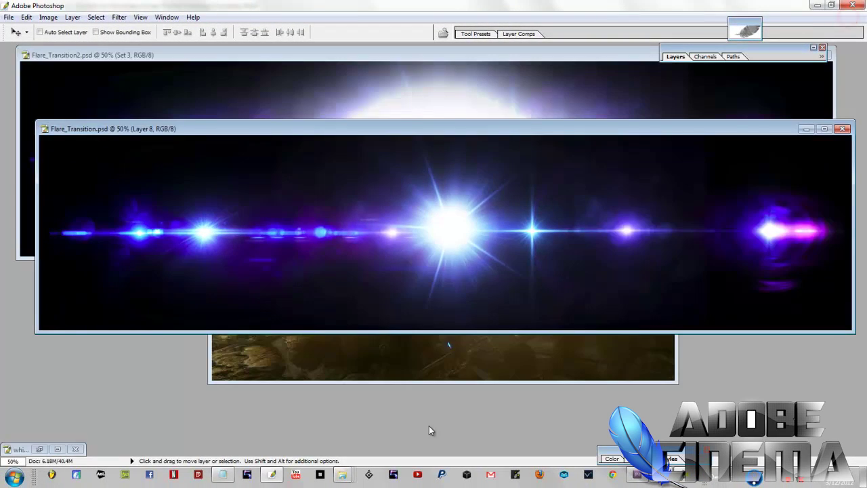
# Check Template.Still002 is 1280×720 in Image Size, copy the 720 height, and minimize it.
pyautogui.click(453, 363)
pyautogui.moveTo(498, 116); pyautogui.dragTo(499, 148)
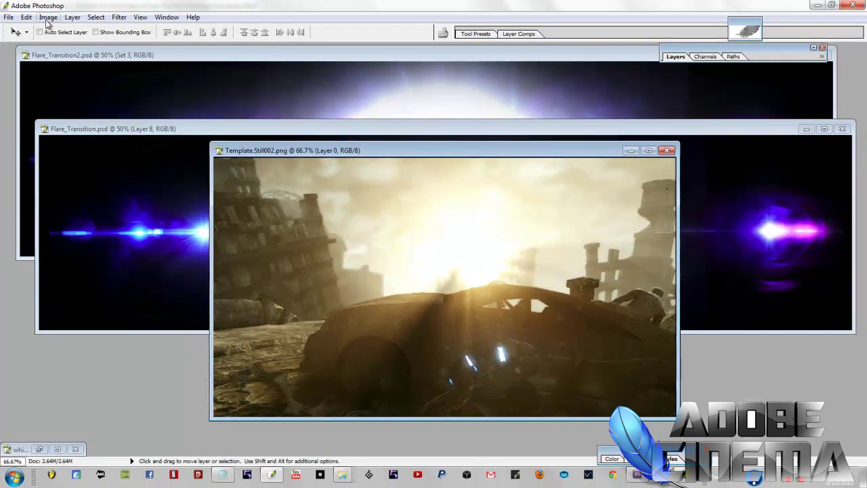
pyautogui.click(48, 17)
pyautogui.click(68, 94)
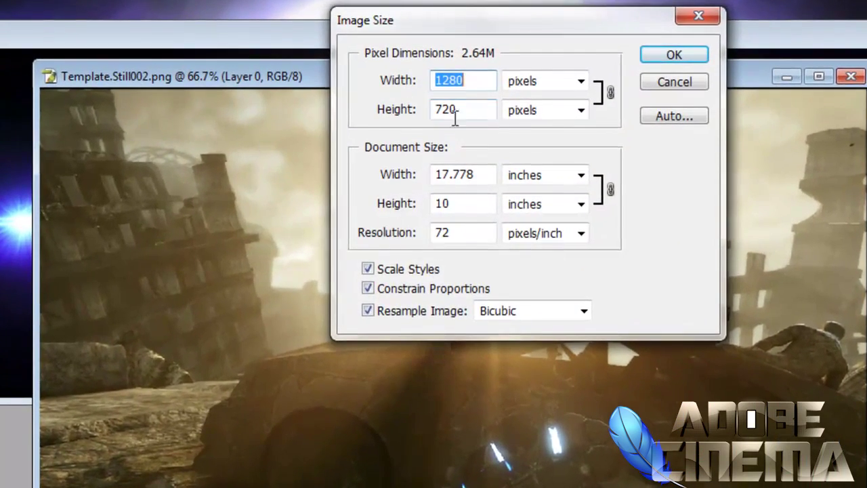
pyautogui.doubleClick(472, 109)
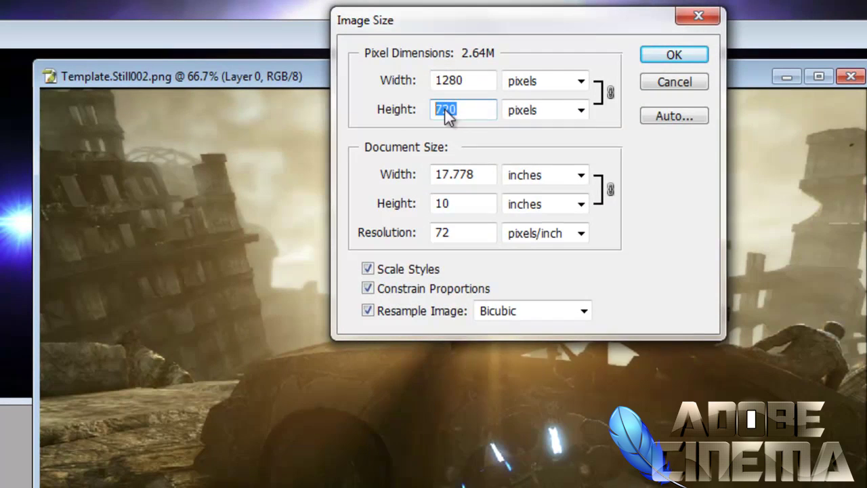
pyautogui.rightClick(442, 111)
pyautogui.click(499, 168)
pyautogui.click(670, 82)
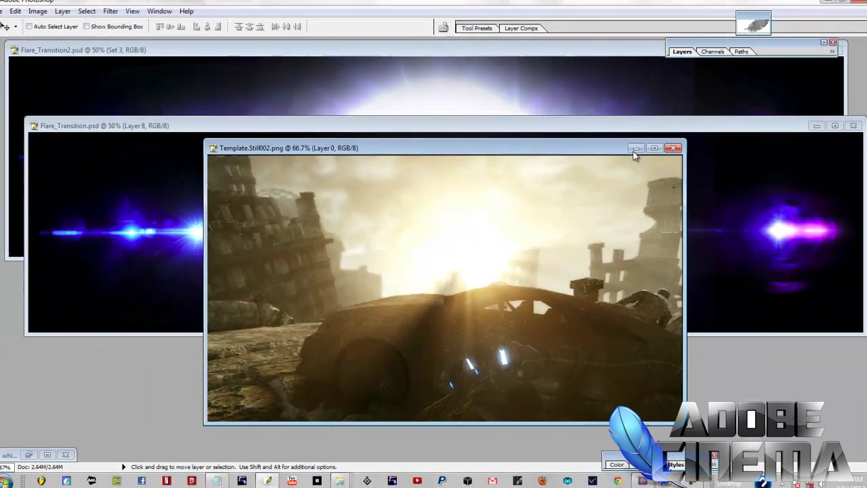
pyautogui.click(786, 77)
# Confirm Flare_Transition.psd is 3000 pixels wide in Image Size, closing without changes.
pyautogui.click(38, 11)
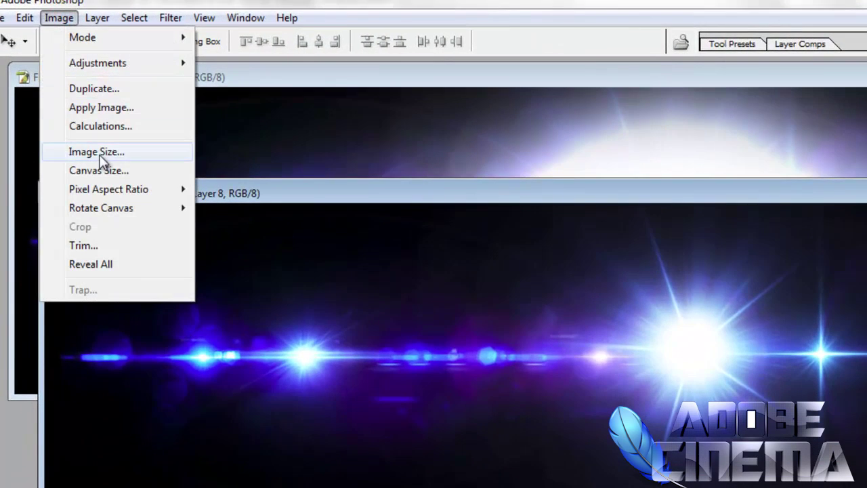
pyautogui.click(97, 152)
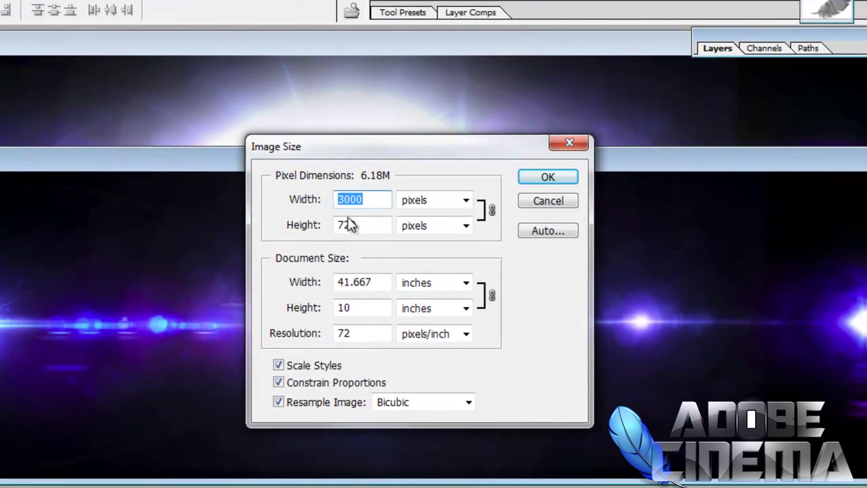
pyautogui.moveTo(369, 224); pyautogui.dragTo(320, 224)
pyautogui.doubleClick(369, 200)
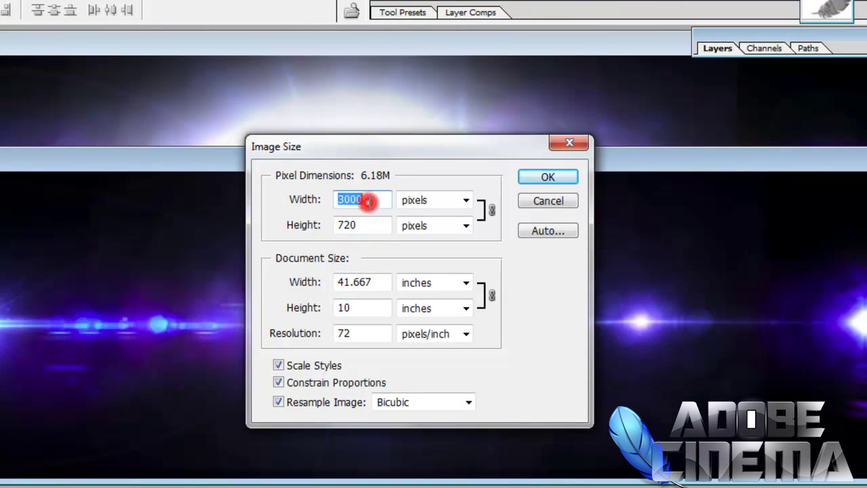
pyautogui.click(535, 201)
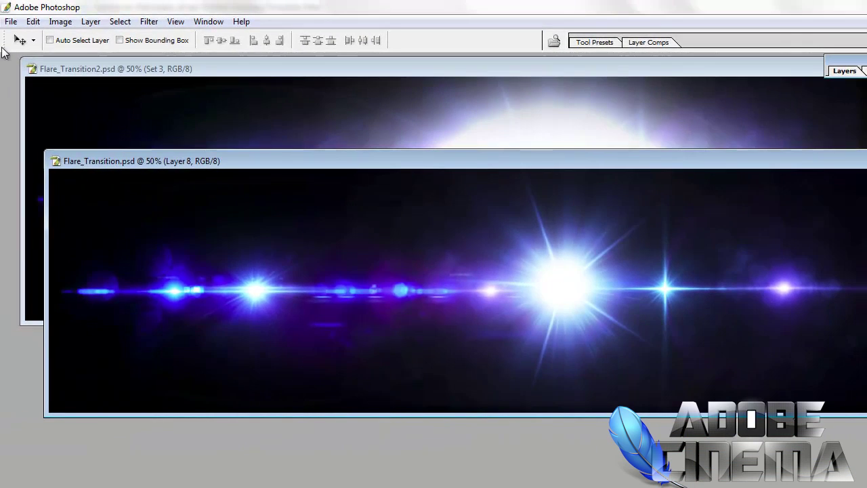
pyautogui.click(0, 4)
# Create a new 3000×720 pixel document.
pyautogui.click(44, 43)
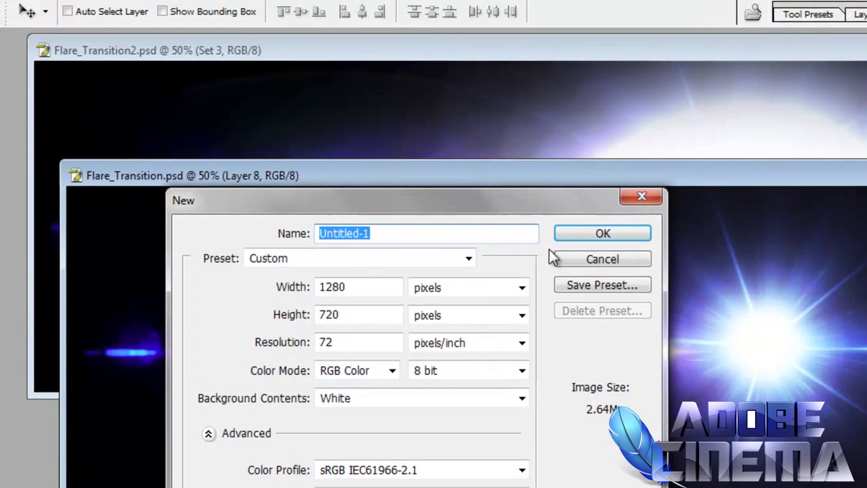
pyautogui.doubleClick(353, 287)
pyautogui.write('3000')
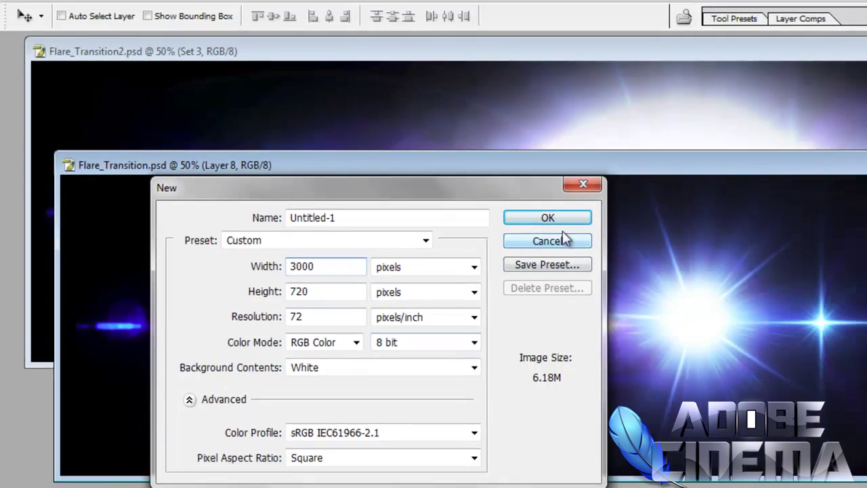
pyautogui.click(627, 234)
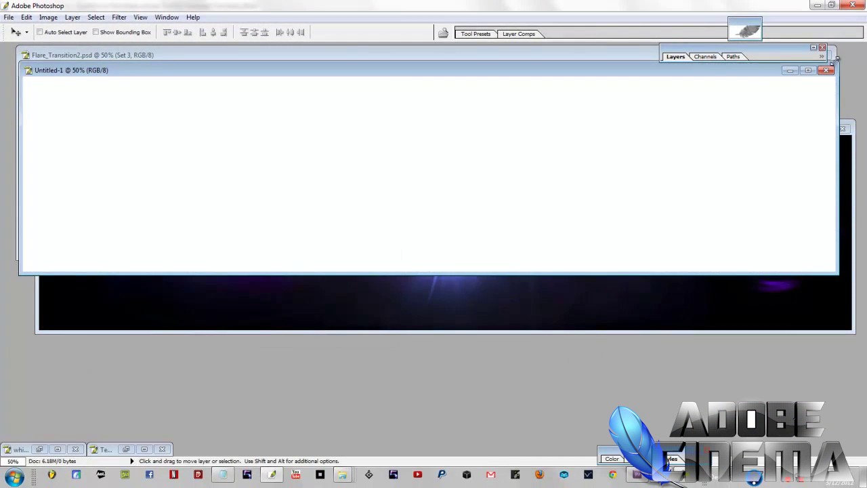
# Add a new Layer 1 and fill it with black.
pyautogui.click(813, 48)
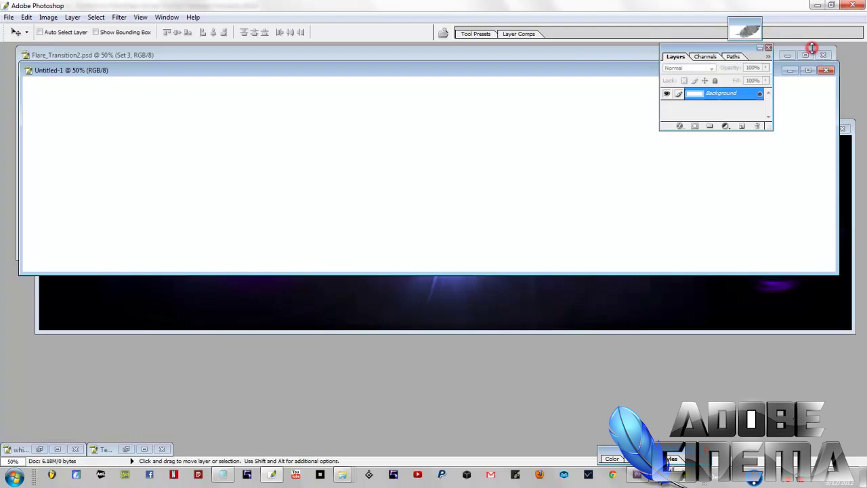
pyautogui.click(742, 126)
pyautogui.click(27, 17)
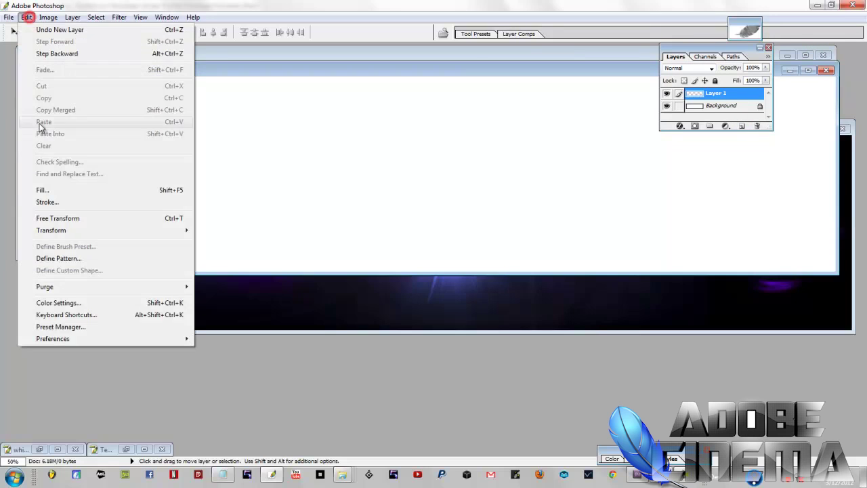
pyautogui.click(42, 187)
pyautogui.click(513, 198)
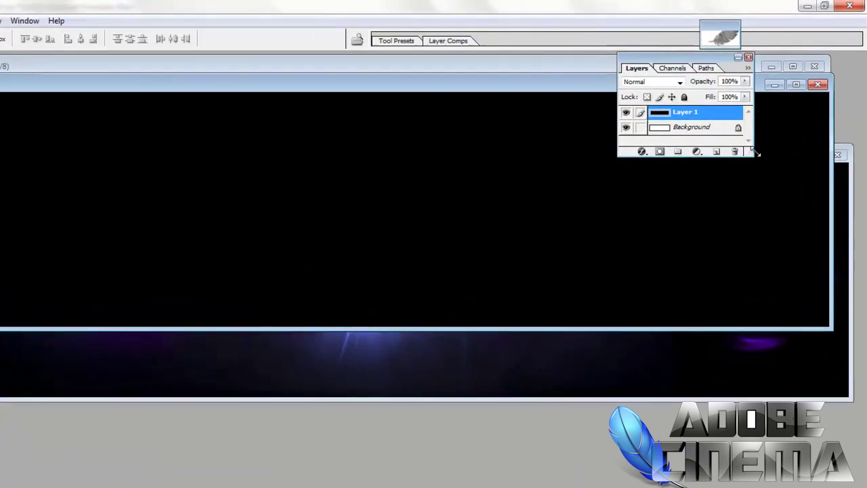
# Unlock the Background into Layer 0 and add an empty Layer 2 on top.
pyautogui.moveTo(772, 130); pyautogui.dragTo(795, 177)
pyautogui.click(737, 106)
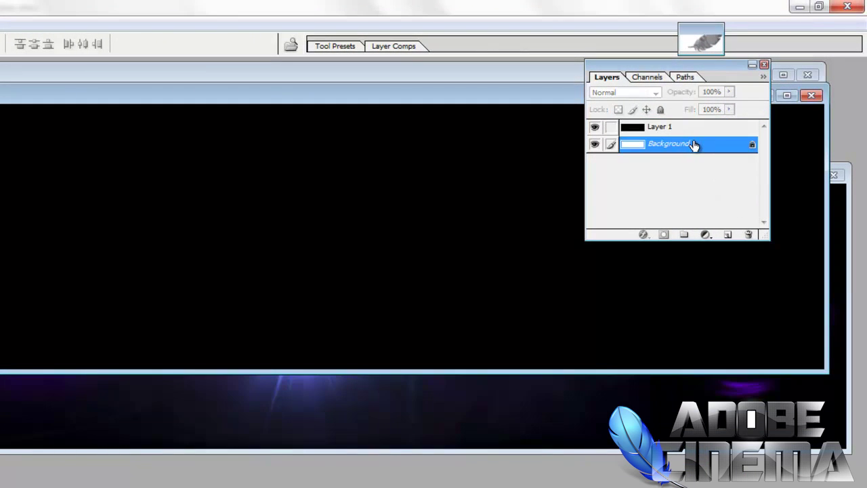
pyautogui.keyDown('alt'); pyautogui.doubleClick(691, 143); pyautogui.keyUp('alt')
pyautogui.click(725, 128)
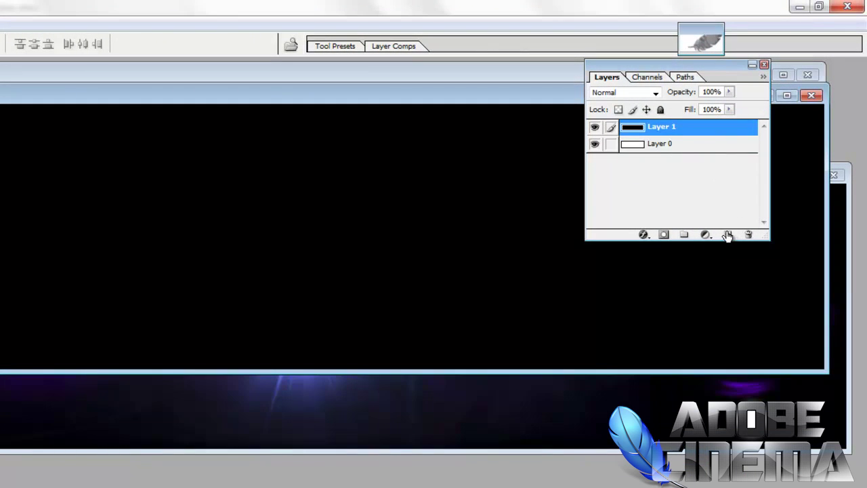
pyautogui.click(726, 233)
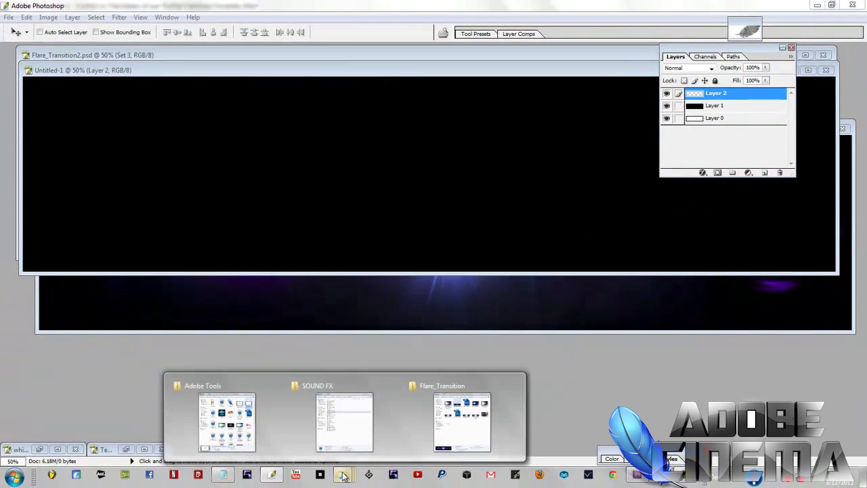
# Open the Adobe Flares folder inside Adobe Filters on the desktop.
pyautogui.rightClick(343, 474)
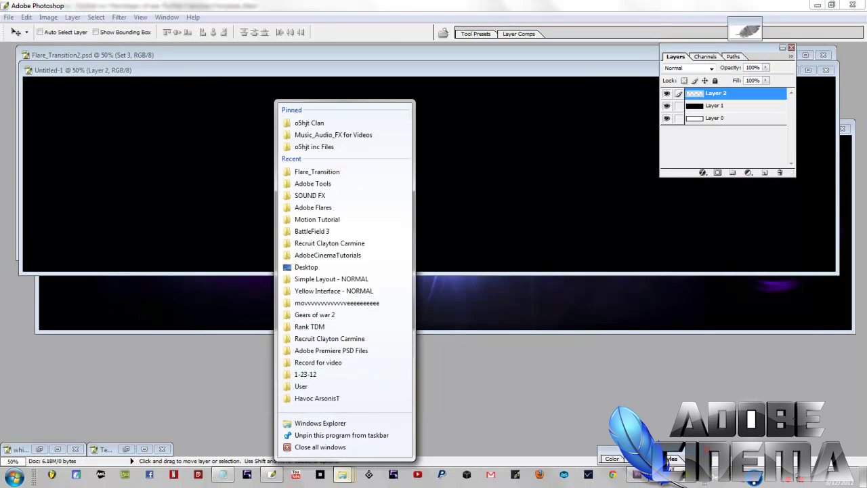
pyautogui.click(741, 482)
pyautogui.click(616, 221)
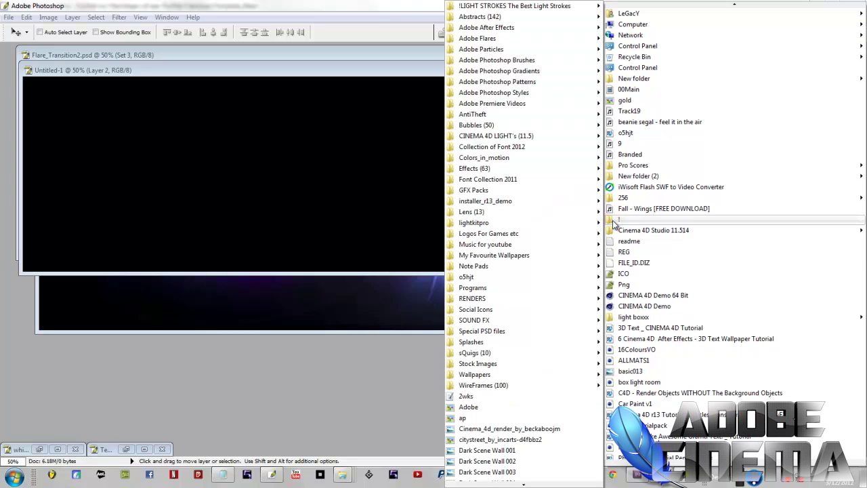
pyautogui.click(482, 37)
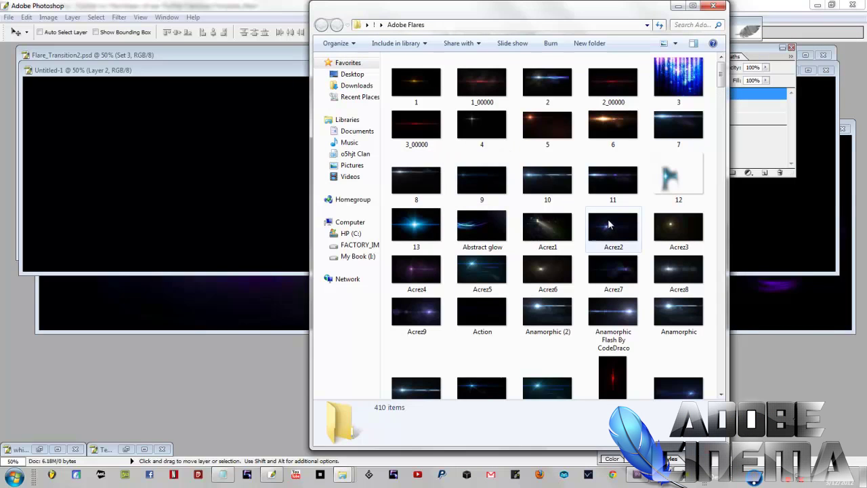
# Preview flare image 4 and the next four flares full size, then hide the stacked flare layers.
pyautogui.doubleClick(511, 113)
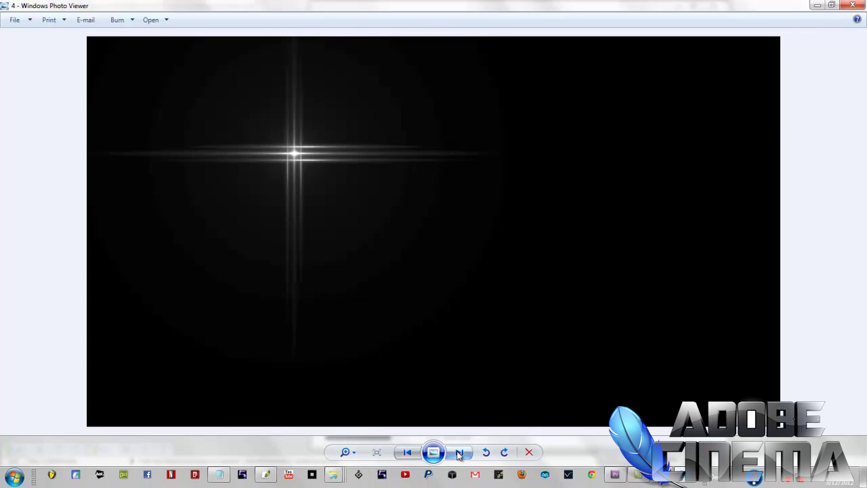
pyautogui.click(459, 452)
pyautogui.click(459, 452)
pyautogui.click(459, 452)
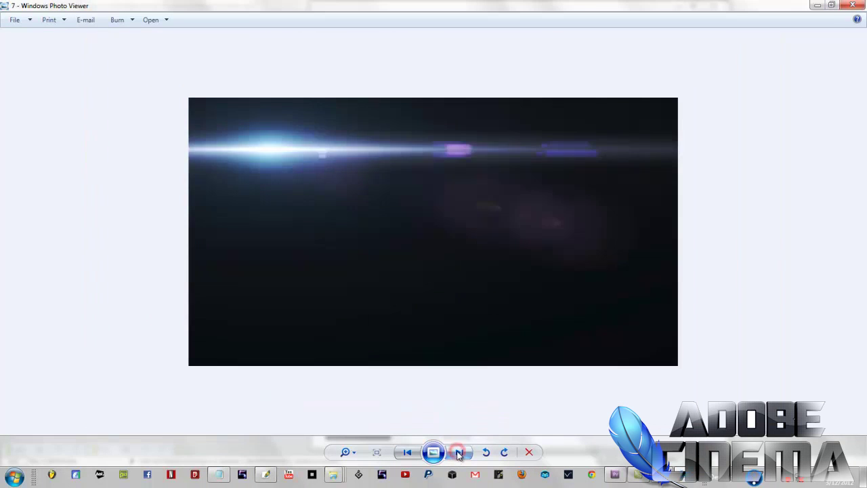
pyautogui.click(459, 453)
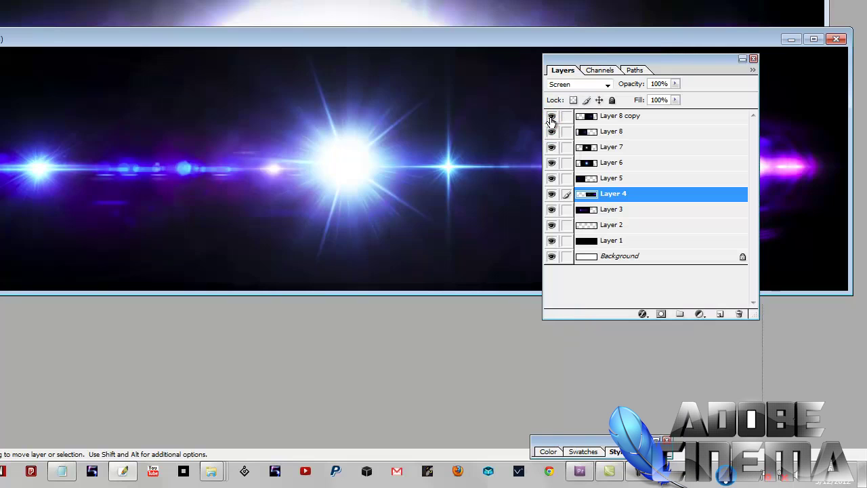
pyautogui.moveTo(550, 117); pyautogui.dragTo(551, 210)
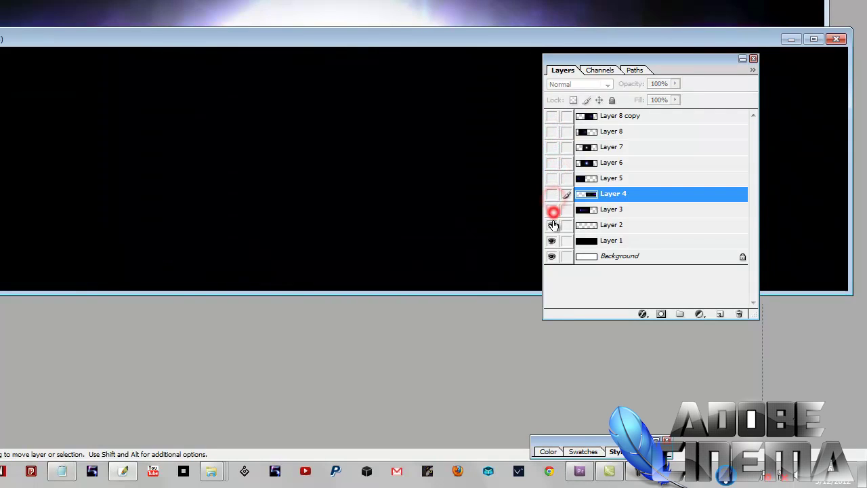
# Hide Layer 3 and view the Layer 4, 5 and 6 flares one at a time.
pyautogui.click(552, 209)
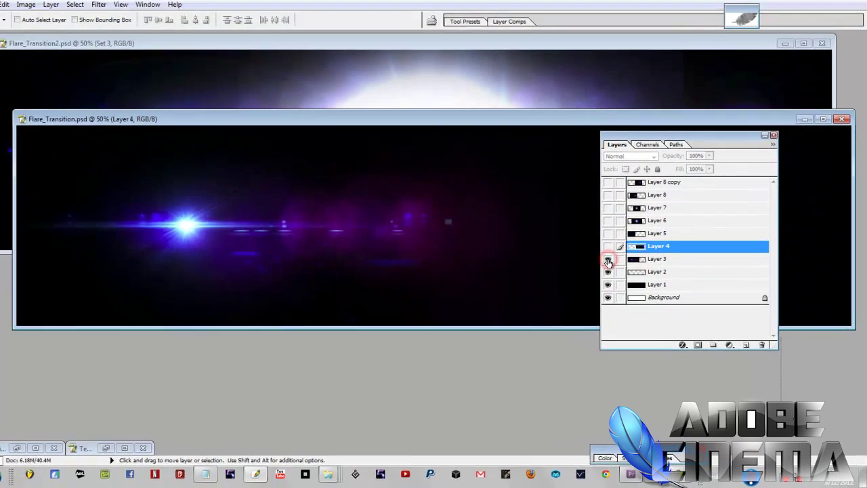
pyautogui.click(607, 259)
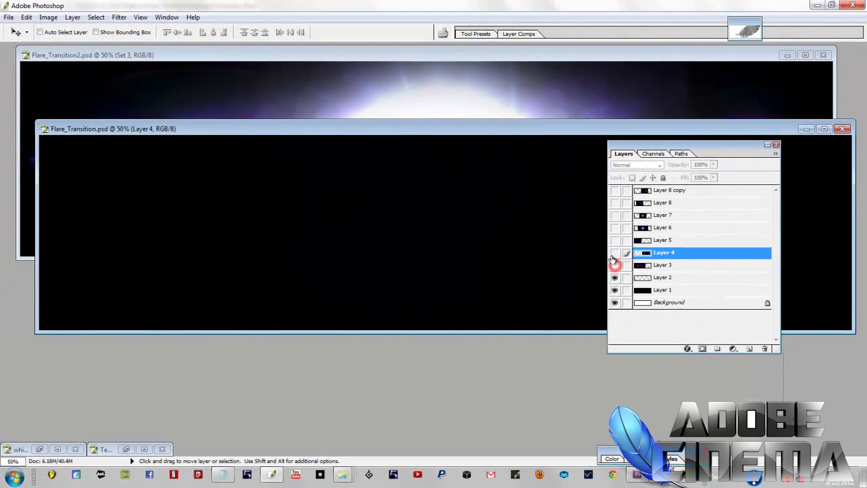
pyautogui.click(608, 246)
pyautogui.click(608, 246)
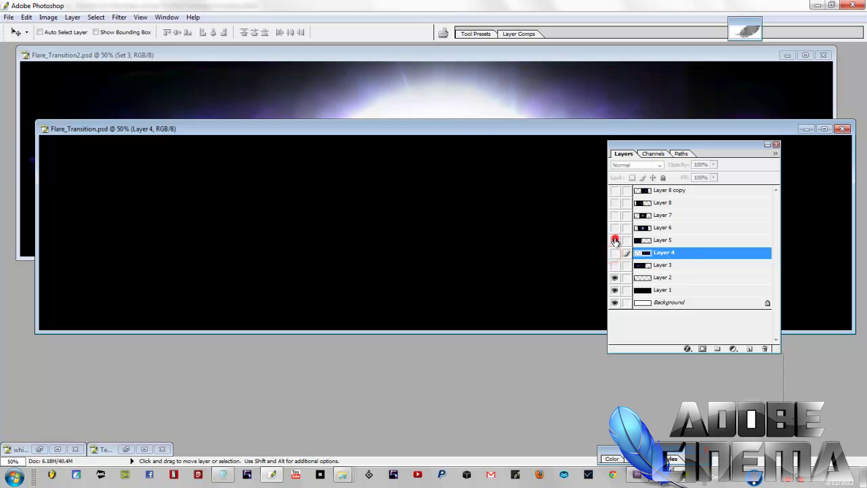
pyautogui.click(615, 240)
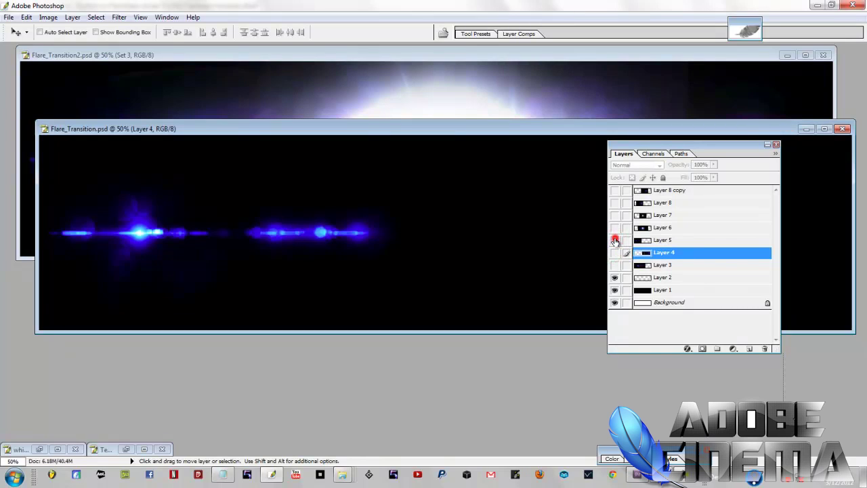
pyautogui.click(615, 241)
pyautogui.click(614, 228)
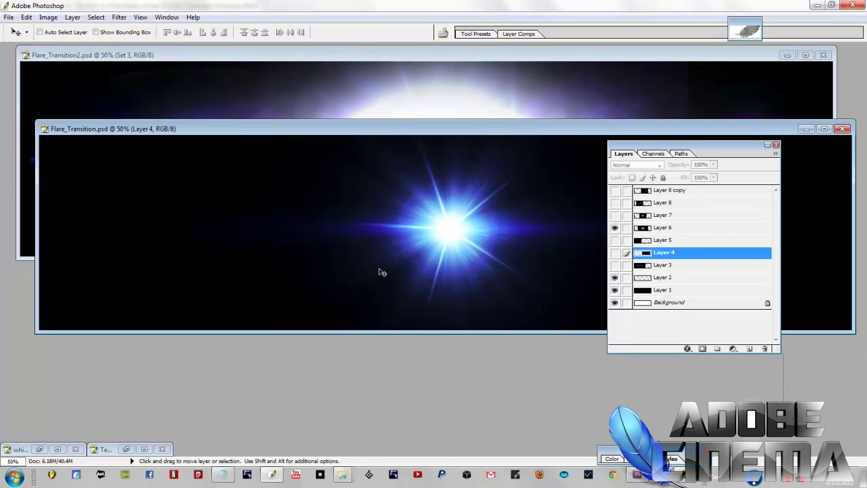
pyautogui.click(615, 228)
# Compare Layer 7's white glow with Layer 6's star, then show Layer 8's purple flare.
pyautogui.click(615, 216)
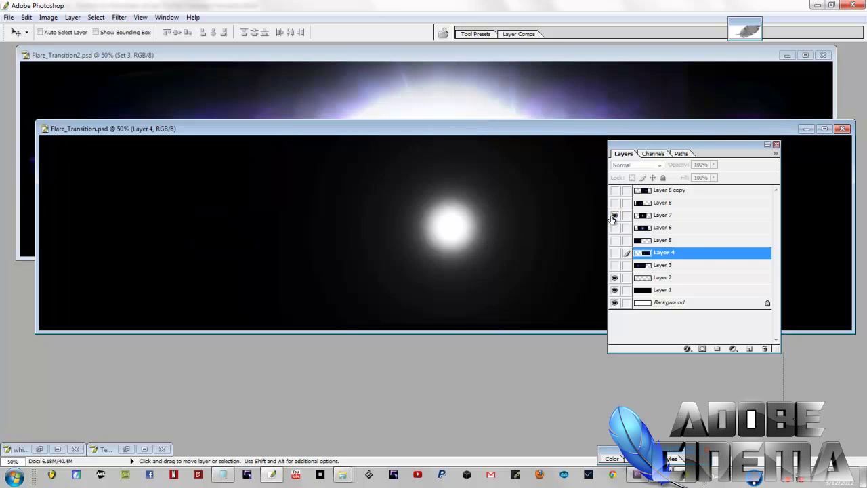
pyautogui.click(615, 216)
pyautogui.click(615, 228)
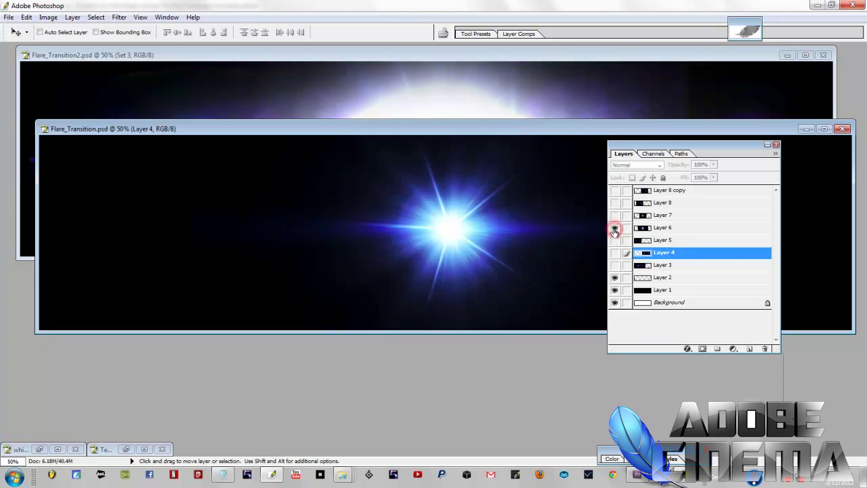
pyautogui.click(614, 215)
pyautogui.click(614, 215)
pyautogui.click(614, 229)
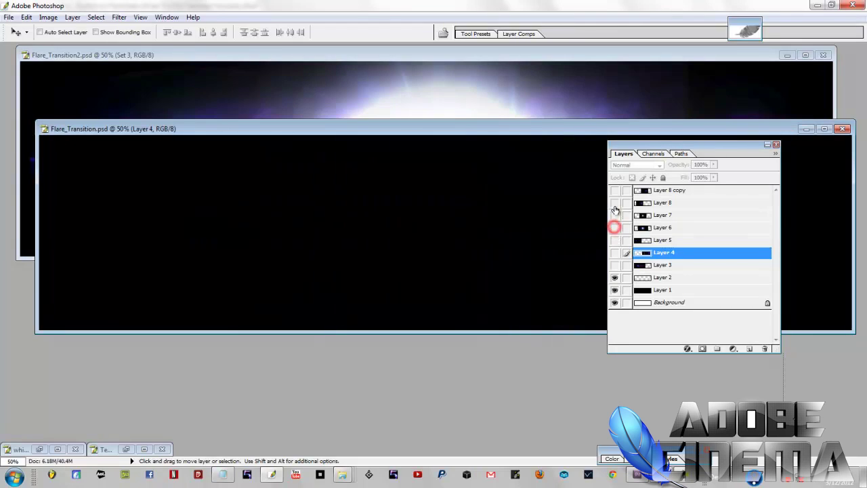
pyautogui.click(615, 202)
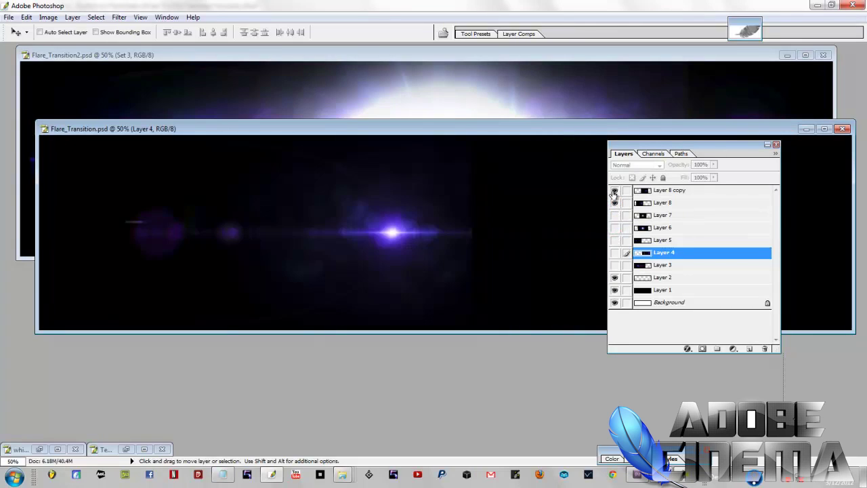
# Turn Layer 8 copy and Layers 7 through 3 back on, then collapse the Layers palette.
pyautogui.click(614, 190)
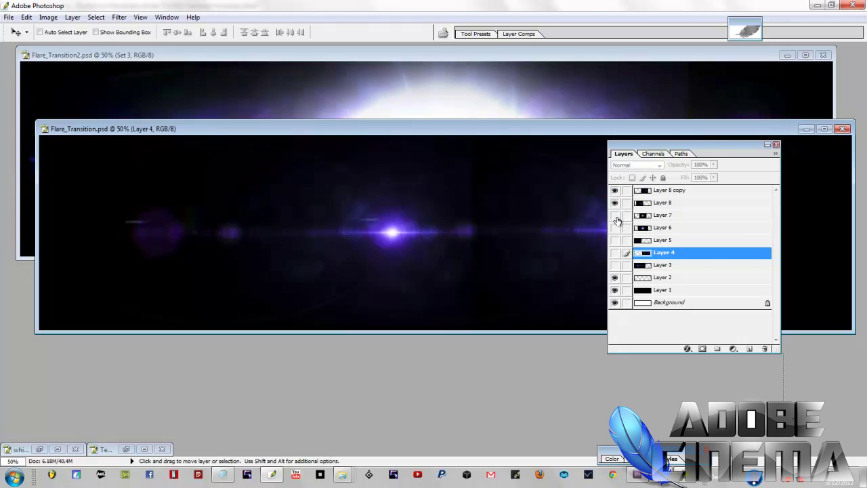
pyautogui.click(614, 215)
pyautogui.click(614, 228)
pyautogui.click(614, 240)
pyautogui.click(614, 252)
pyautogui.click(614, 265)
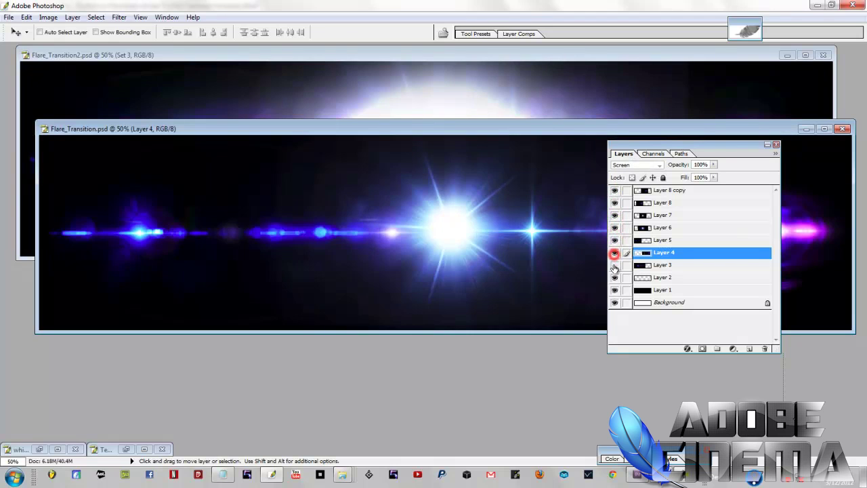
pyautogui.click(614, 266)
pyautogui.doubleClick(649, 145)
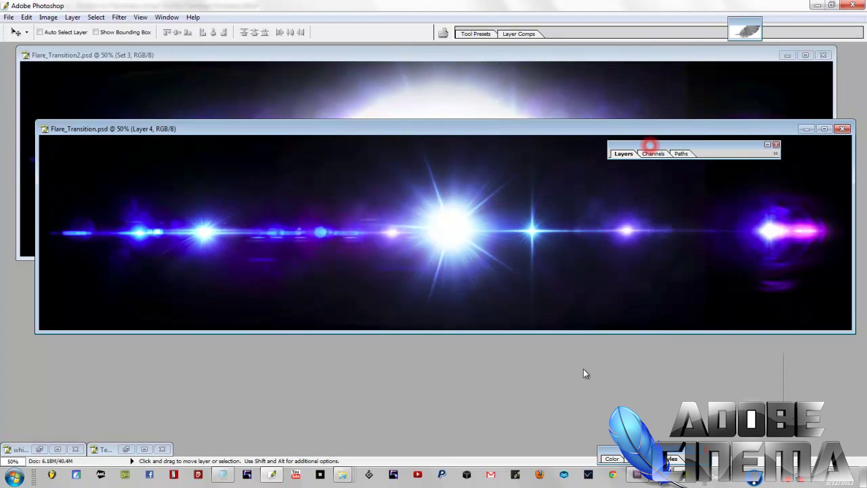
# Drag the Acrez4 flare image from the Adobe Flares folder into Photoshop as a new document.
pyautogui.moveTo(344, 476)
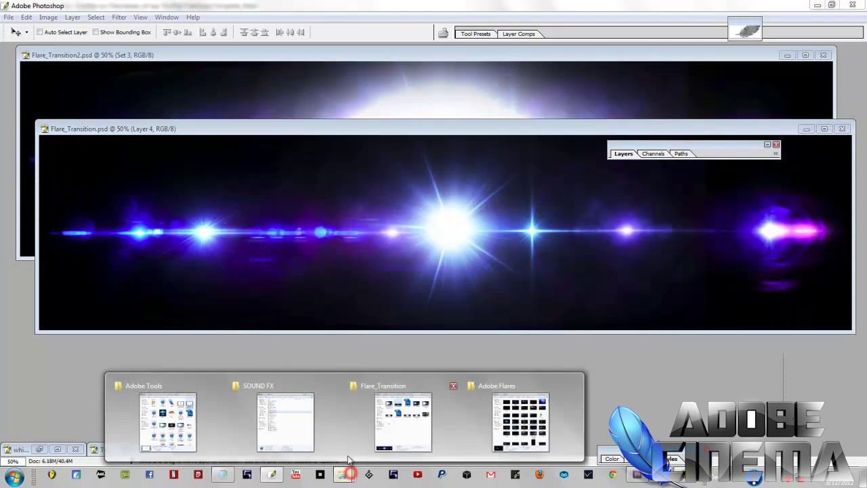
pyautogui.click(512, 427)
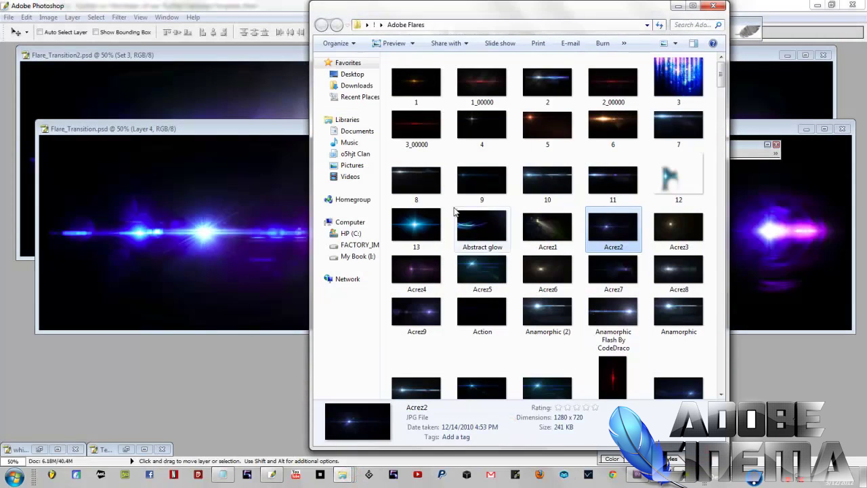
pyautogui.click(417, 230)
pyautogui.click(411, 271)
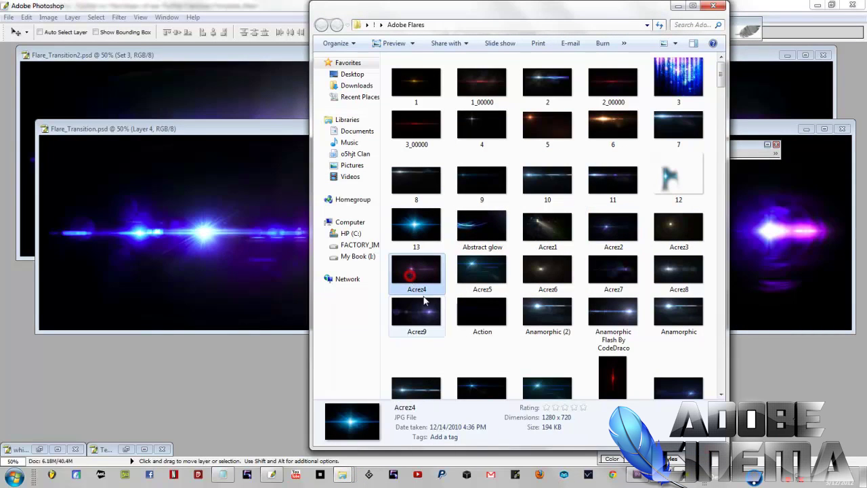
pyautogui.moveTo(423, 269); pyautogui.dragTo(231, 405)
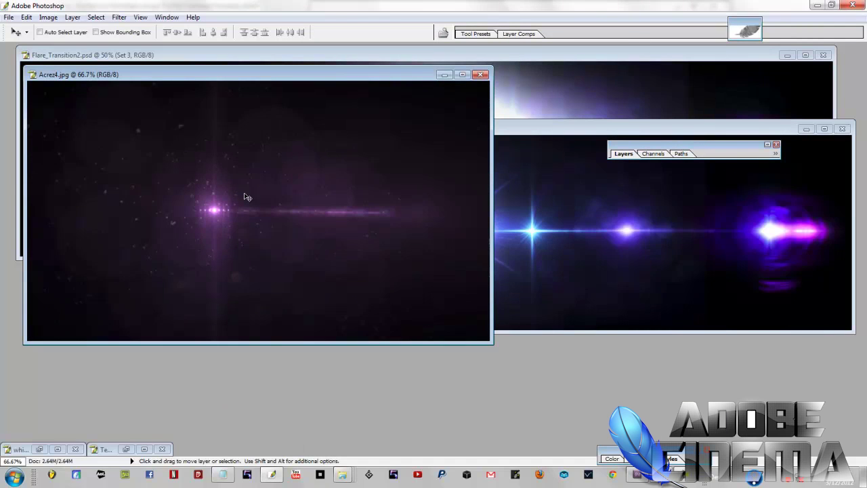
# Convert the Acrez4 Background into Layer 0 and duplicate it.
pyautogui.click(768, 145)
pyautogui.click(688, 224)
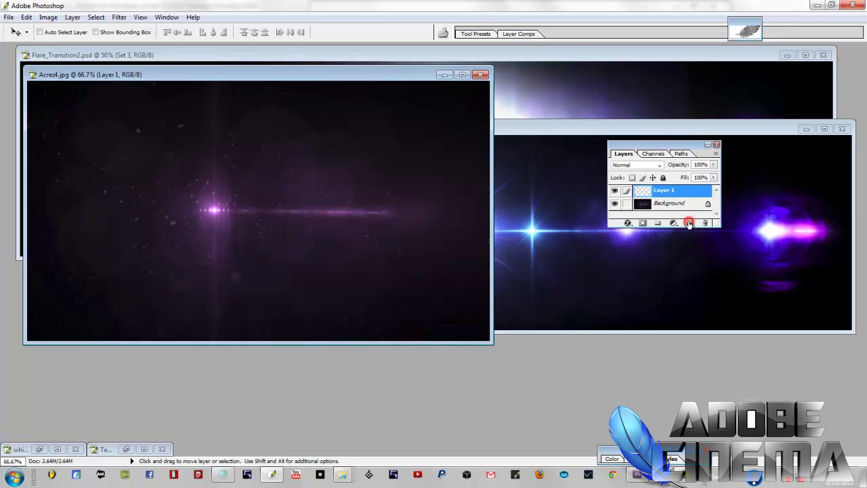
pyautogui.click(693, 205)
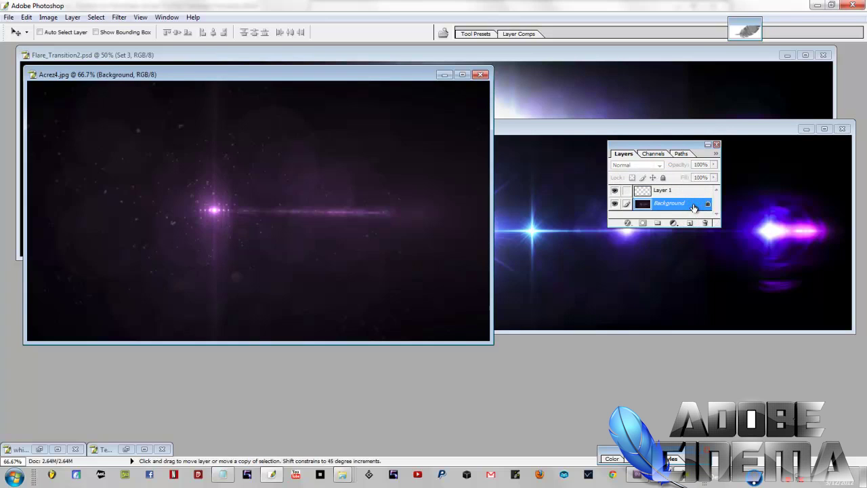
pyautogui.keyDown('alt'); pyautogui.doubleClick(694, 206); pyautogui.keyUp('alt')
pyautogui.moveTo(718, 224); pyautogui.dragTo(704, 300)
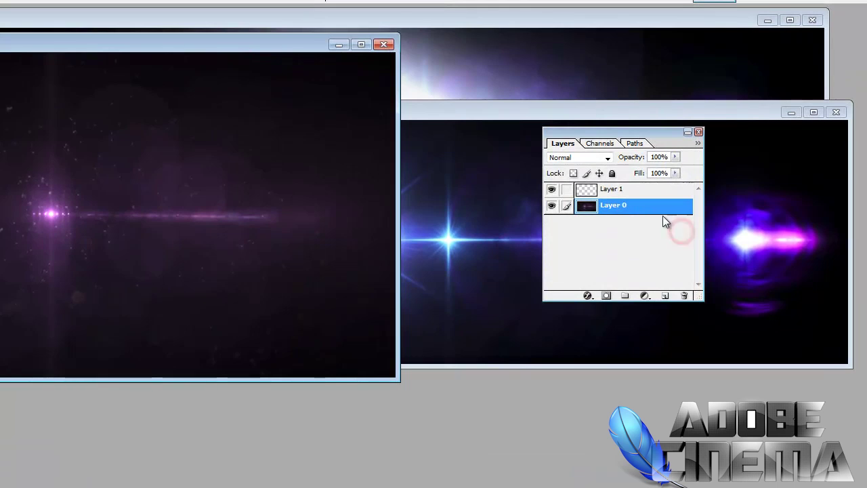
pyautogui.moveTo(657, 203); pyautogui.dragTo(668, 294)
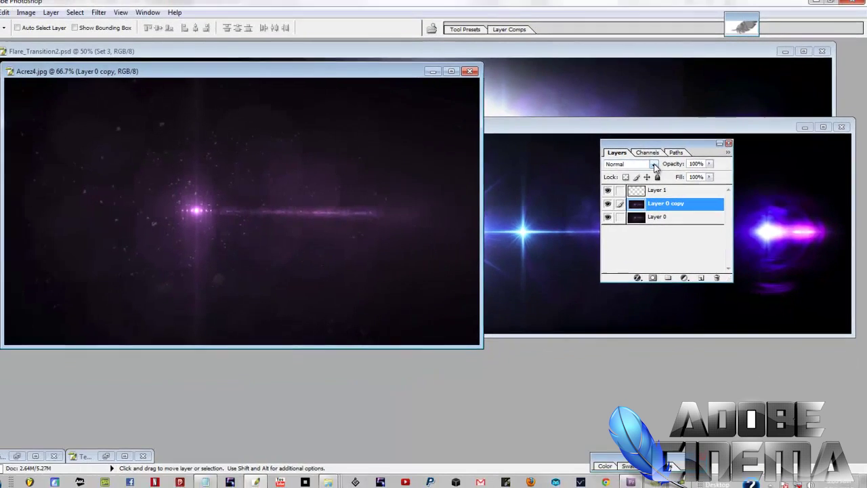
# Set the copy to Overlay, merge it down, and drag the flare into Flare_Transition as Layer 9.
pyautogui.click(616, 159)
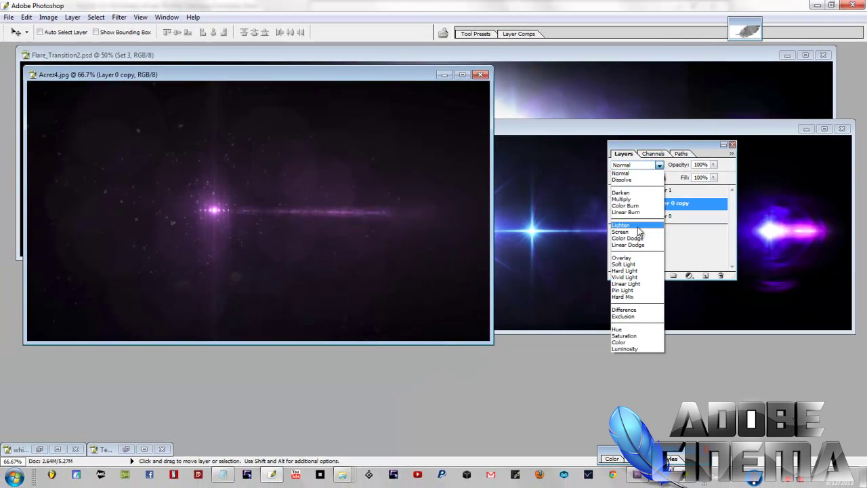
pyautogui.click(627, 258)
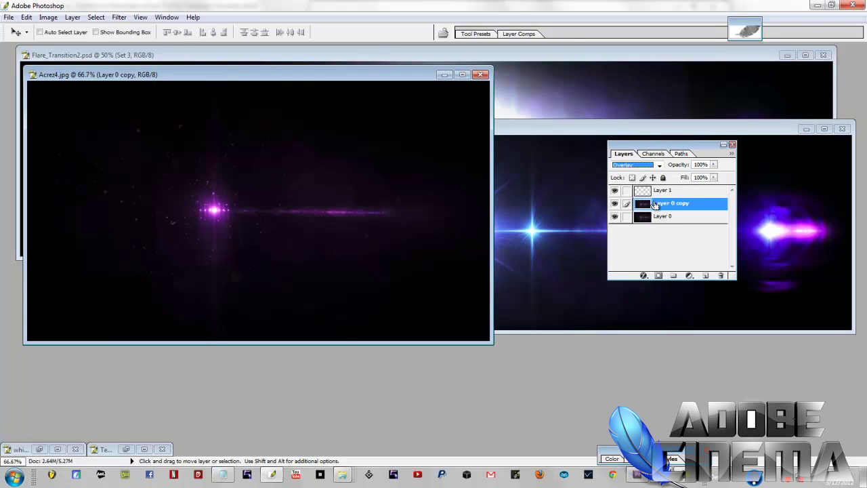
pyautogui.hotkey('ctrl', 'e')
pyautogui.click(224, 205)
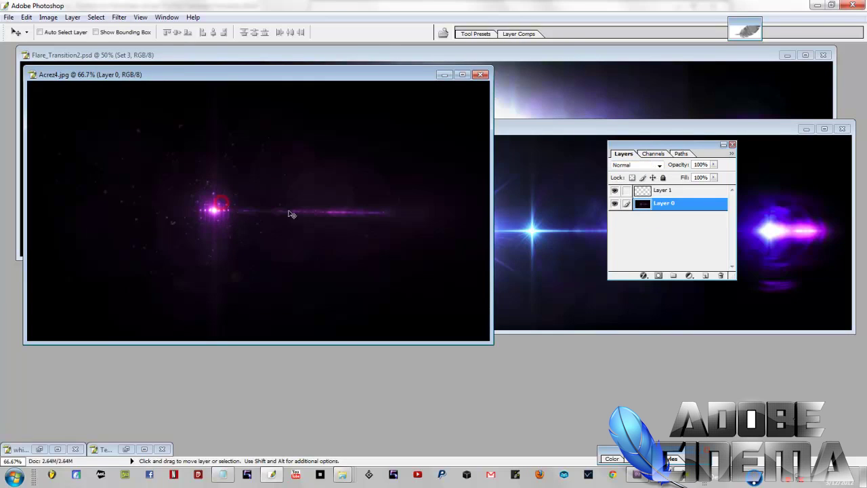
pyautogui.moveTo(220, 209); pyautogui.dragTo(513, 242)
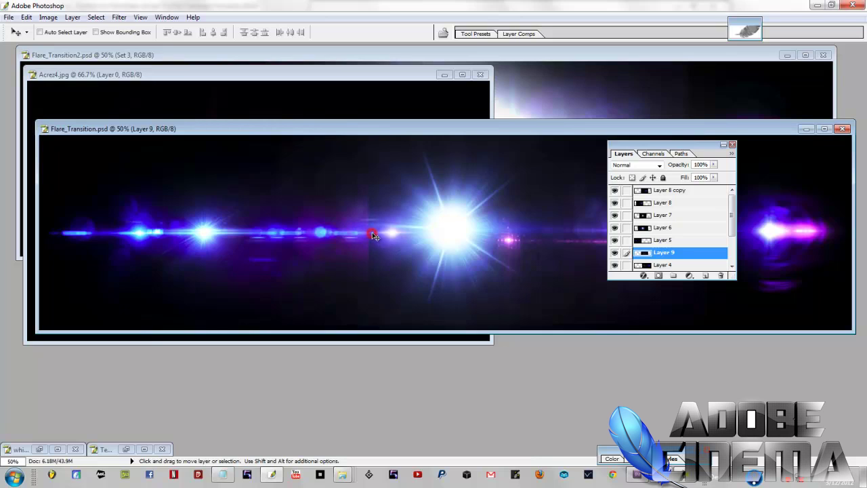
# Set Layer 9 to Screen blend mode and move its pink glow right of the central star.
pyautogui.click(654, 167)
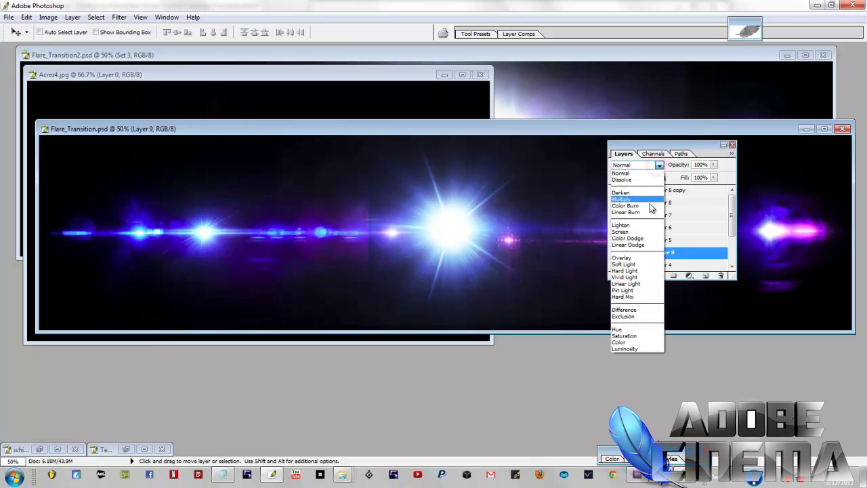
pyautogui.click(622, 233)
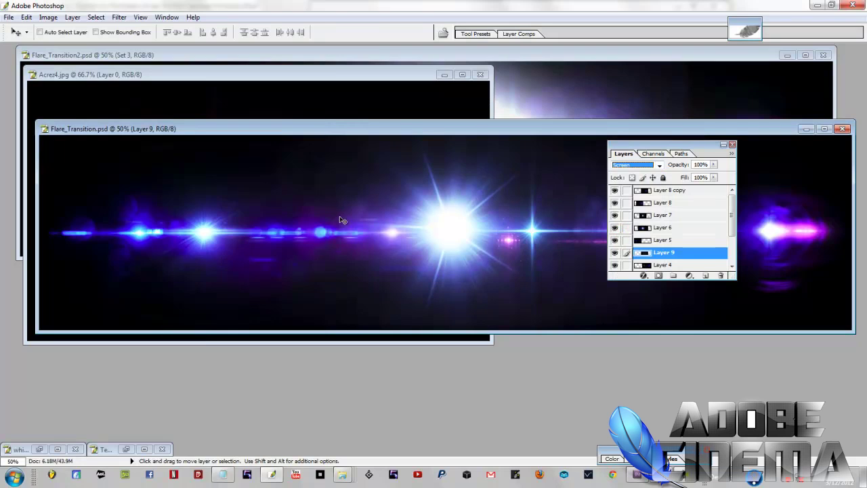
pyautogui.moveTo(496, 264); pyautogui.dragTo(539, 244)
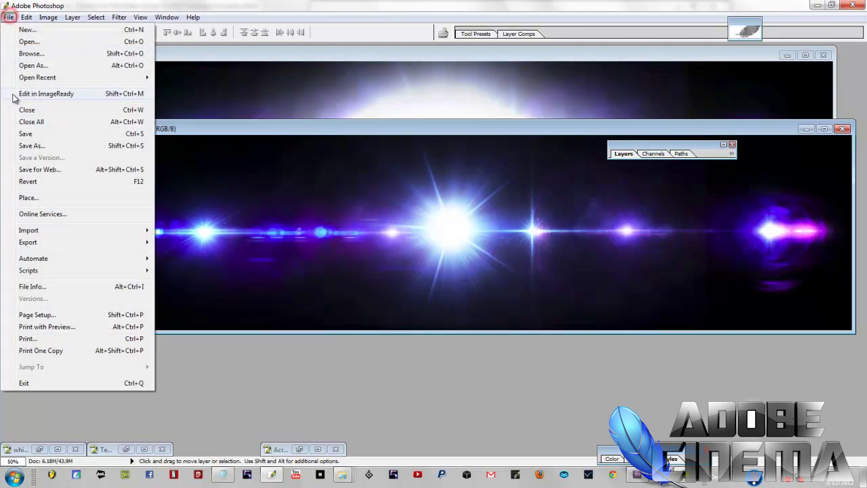
pyautogui.click(23, 142)
# Choose PNG in Save As, cancel, and open Flare_Transition.png as its own document.
pyautogui.click(687, 264)
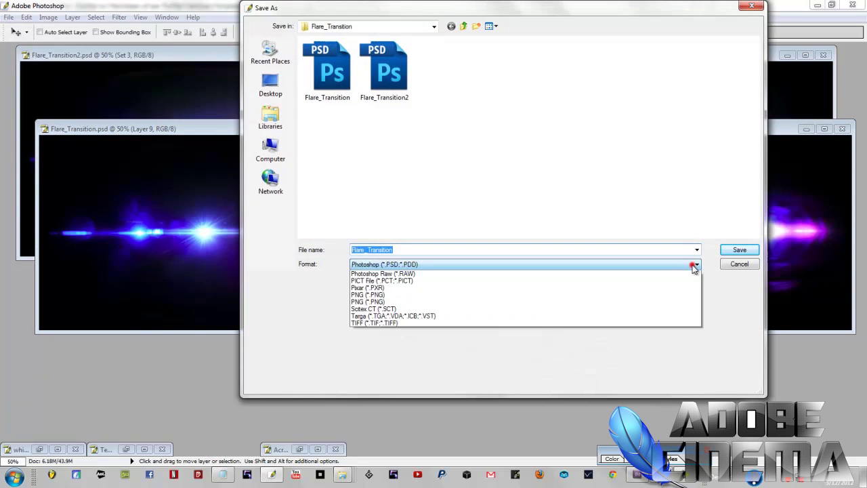
pyautogui.click(379, 366)
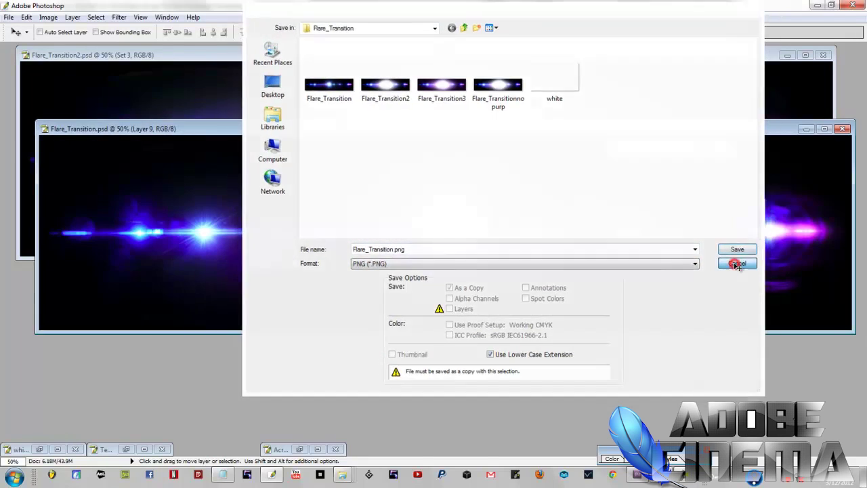
pyautogui.click(737, 264)
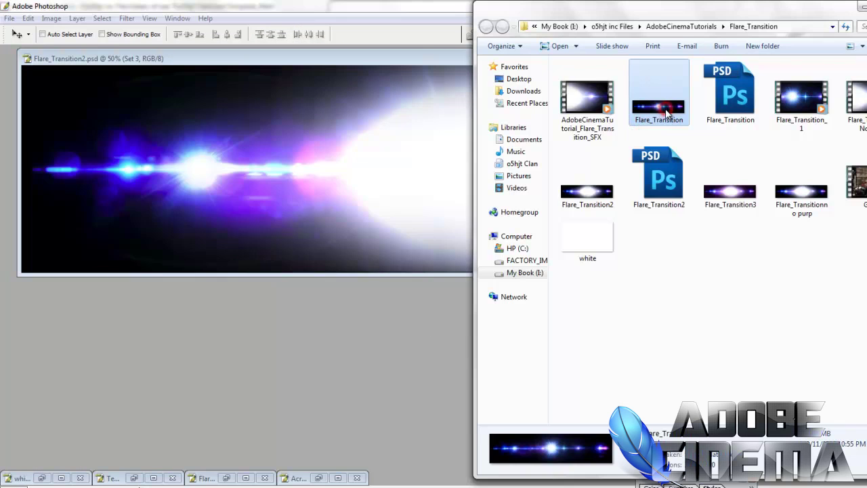
pyautogui.moveTo(353, 388); pyautogui.dragTo(353, 389)
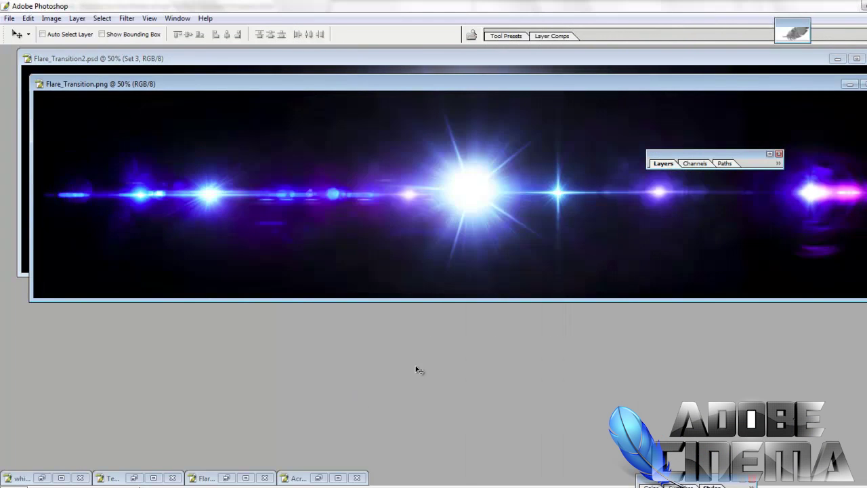
# Close Flare_Transition.png without saving its changes.
pyautogui.moveTo(514, 84); pyautogui.dragTo(521, 149)
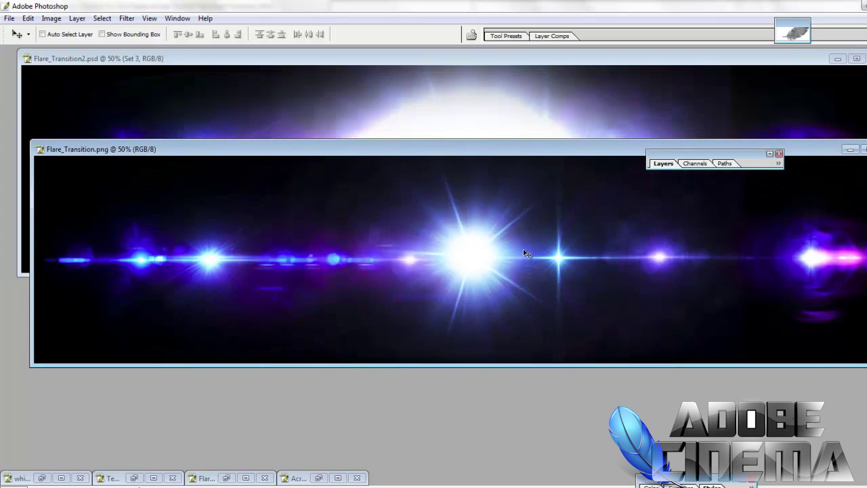
pyautogui.click(770, 153)
pyautogui.click(732, 237)
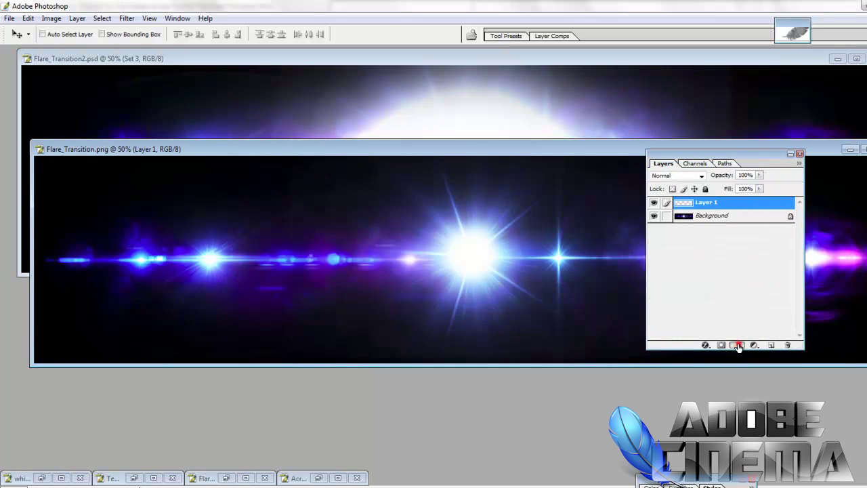
pyautogui.click(738, 345)
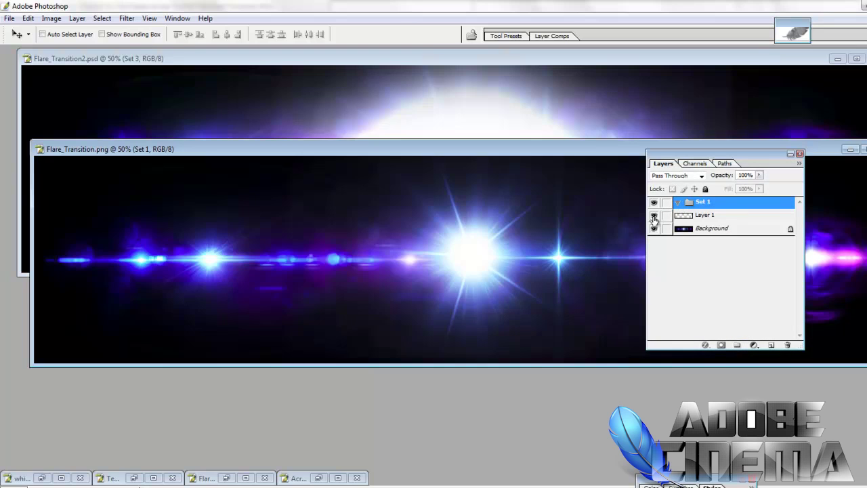
pyautogui.doubleClick(700, 154)
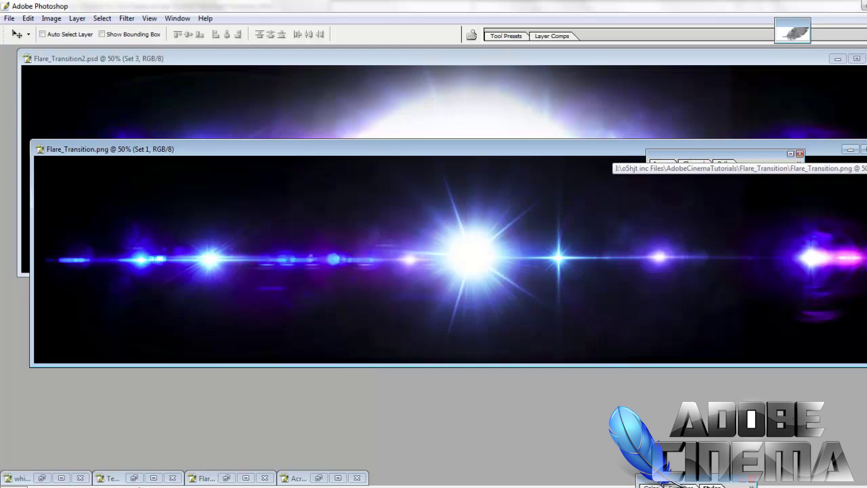
pyautogui.click(863, 149)
pyautogui.click(486, 200)
# Hide the White Overlay FX and White Middle groups so only Set 3's flare shows.
pyautogui.click(790, 153)
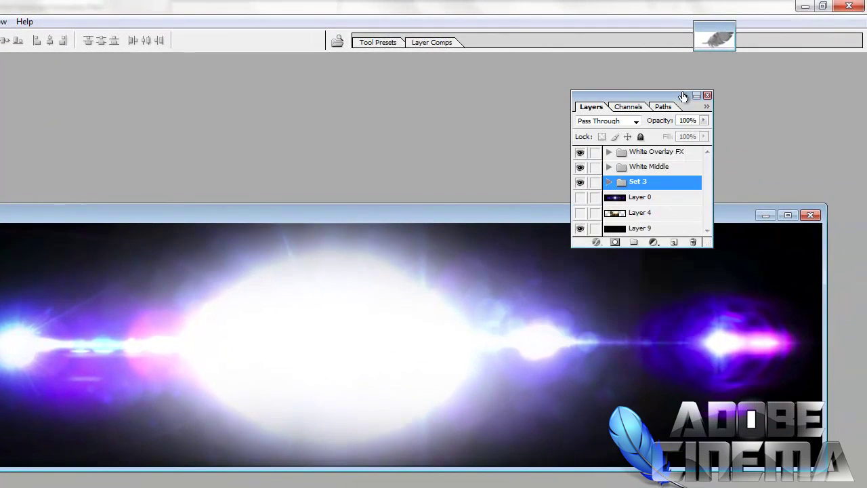
pyautogui.moveTo(759, 280); pyautogui.dragTo(797, 356)
pyautogui.moveTo(750, 336); pyautogui.dragTo(762, 362)
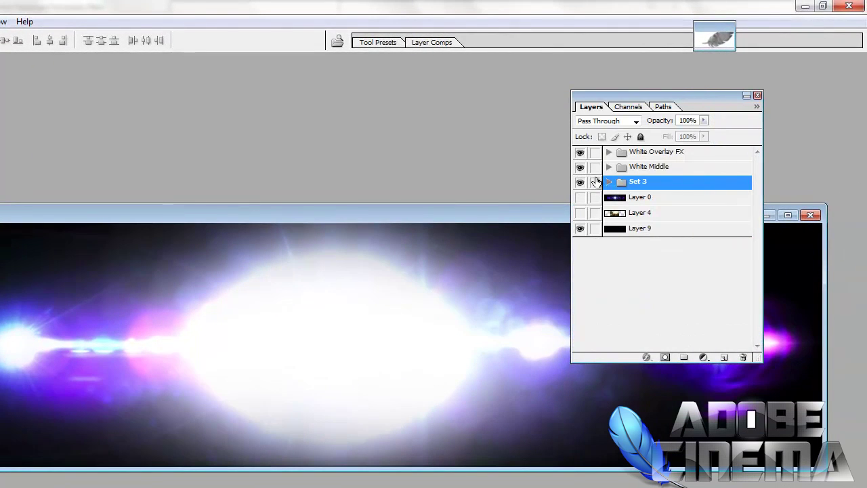
pyautogui.click(607, 183)
pyautogui.click(580, 152)
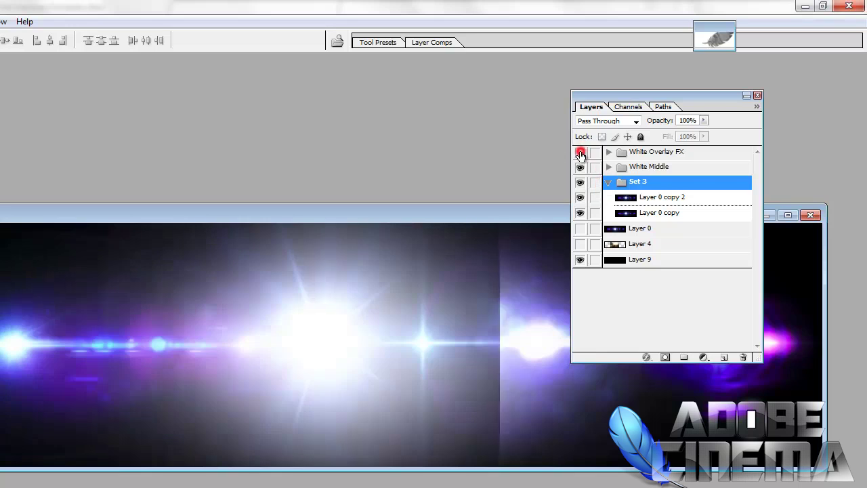
pyautogui.click(580, 167)
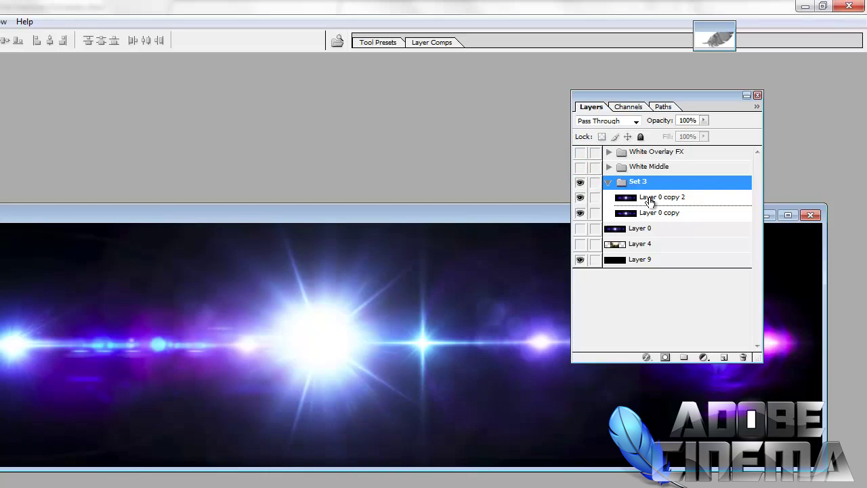
pyautogui.click(650, 199)
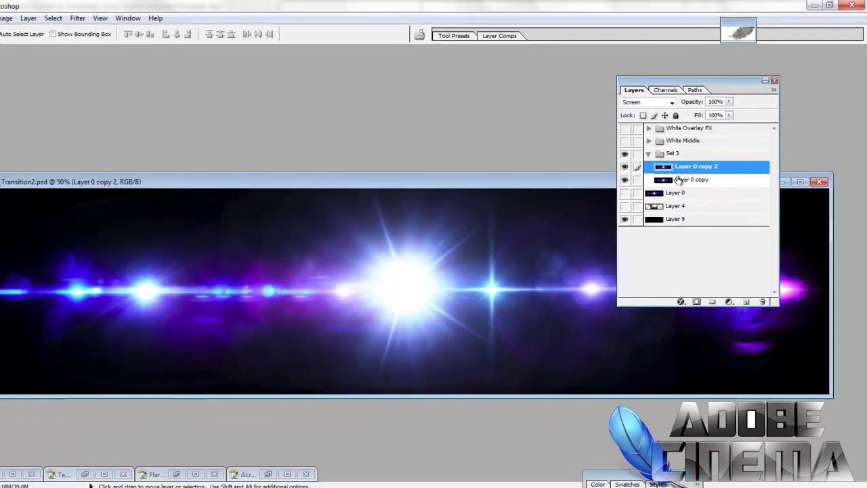
pyautogui.click(647, 212)
pyautogui.click(659, 146)
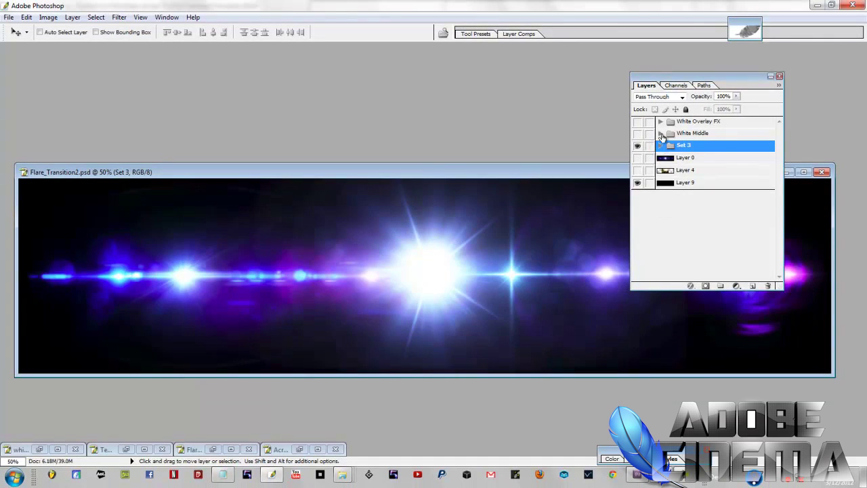
# Show the White Middle group and Layer 8's white diamond shape.
pyautogui.click(661, 134)
pyautogui.click(636, 132)
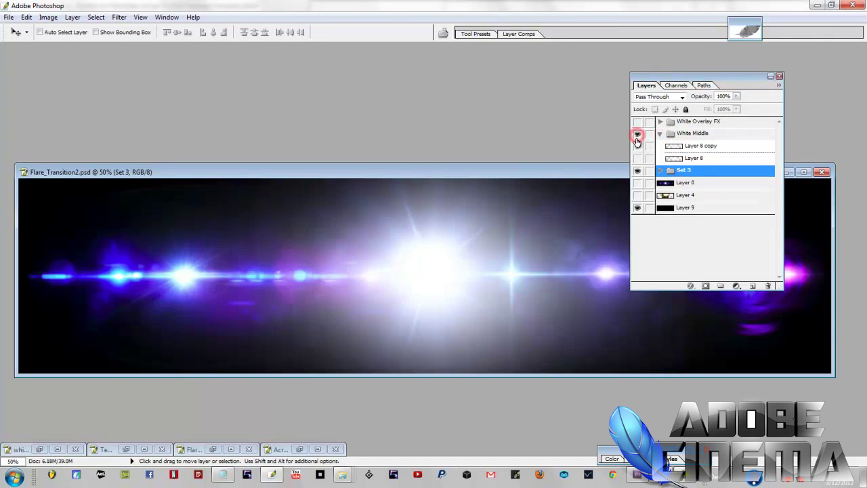
pyautogui.click(675, 149)
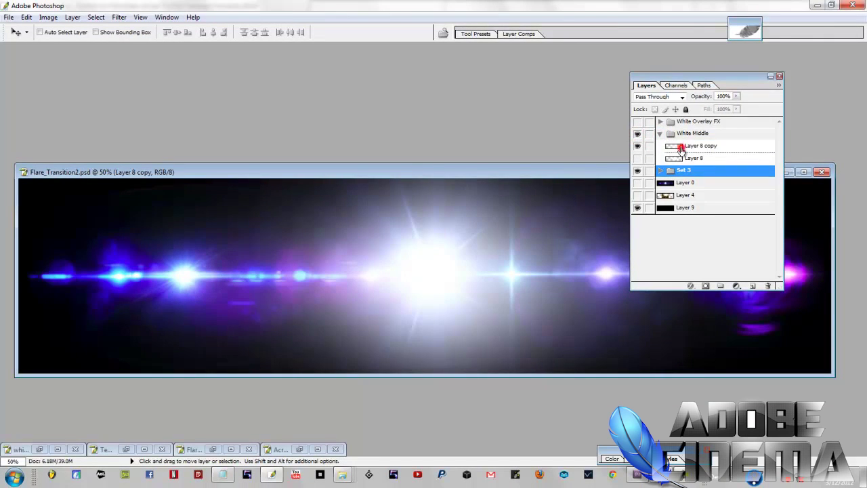
pyautogui.click(636, 159)
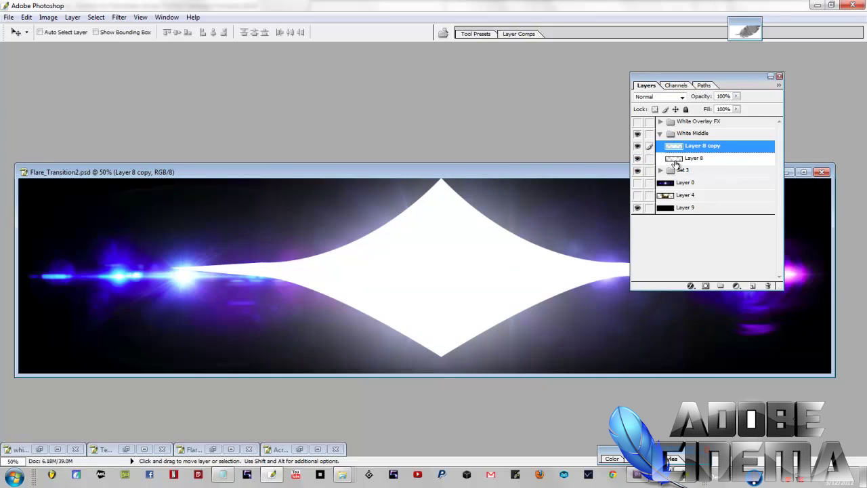
pyautogui.doubleClick(594, 172)
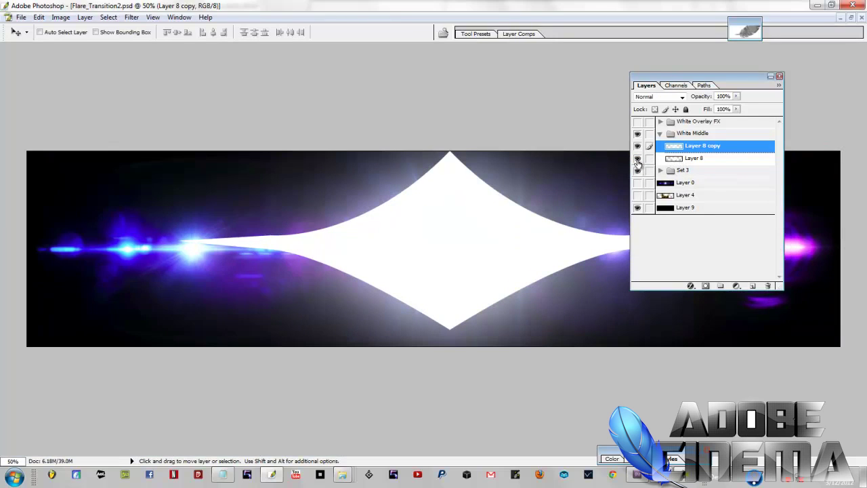
# Duplicate Layer 8 as Layer 8 copy 2, hiding Layer 8 and Layer 8 copy.
pyautogui.click(638, 146)
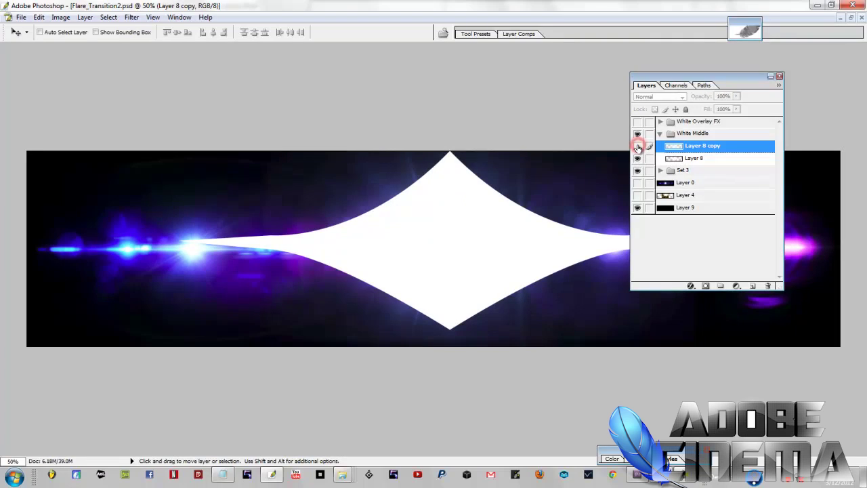
pyautogui.click(703, 161)
pyautogui.moveTo(741, 160); pyautogui.dragTo(753, 286)
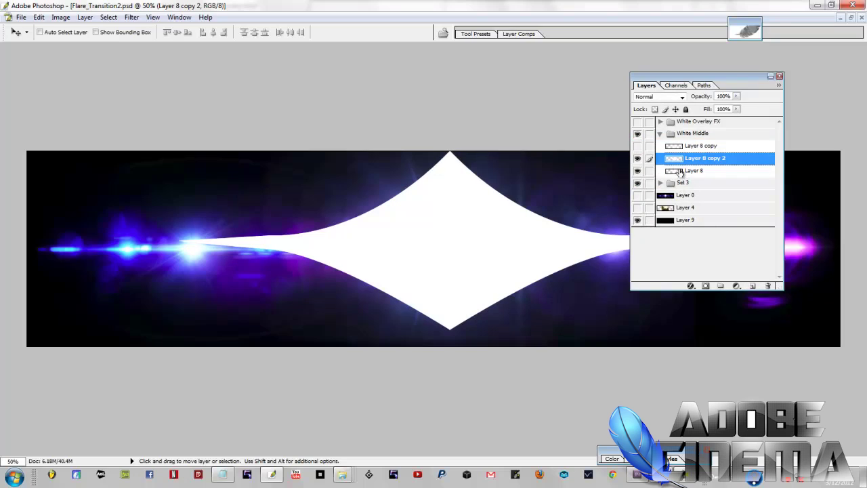
pyautogui.click(637, 170)
pyautogui.click(132, 18)
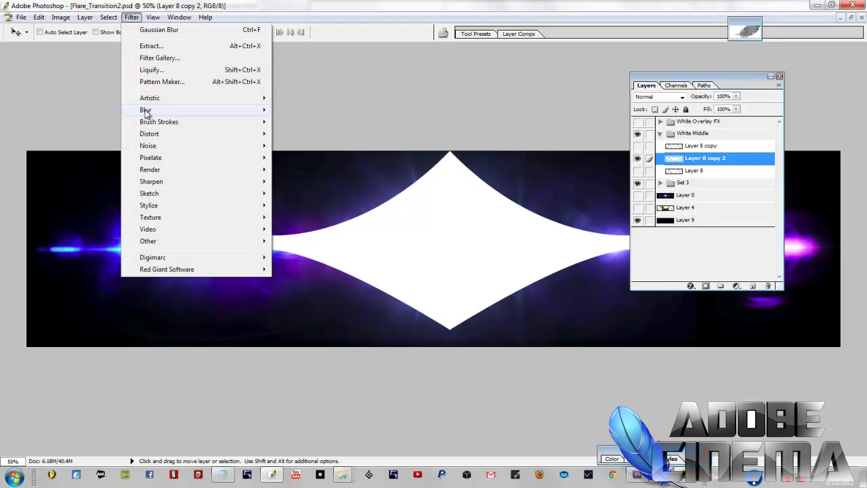
# Preview a Gaussian Blur of about 17.9 pixels on the diamond, then cancel it.
pyautogui.moveTo(145, 112)
pyautogui.click(309, 145)
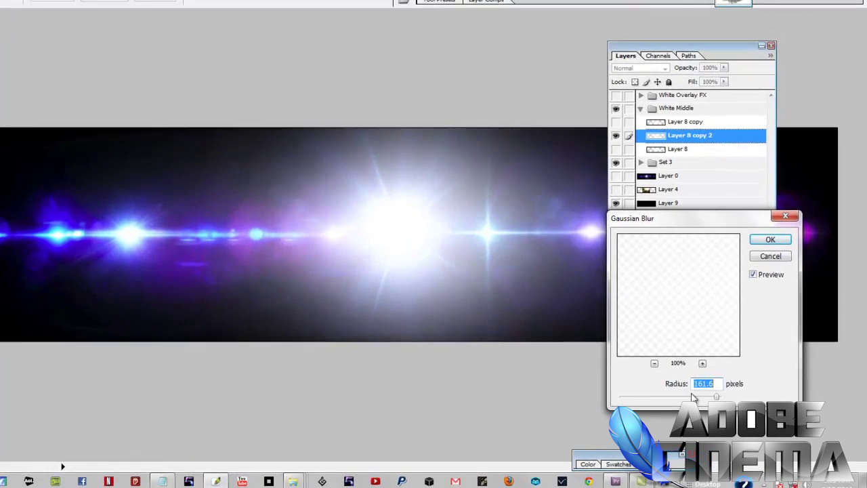
pyautogui.click(697, 385)
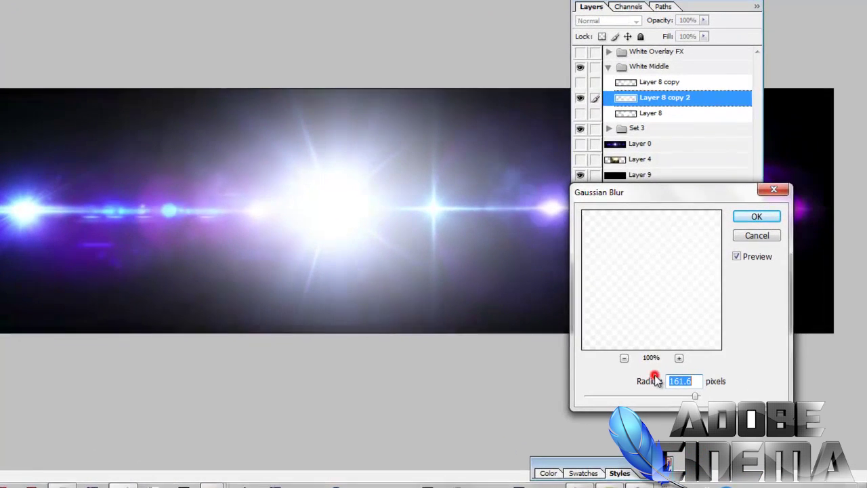
pyautogui.moveTo(695, 396)
pyautogui.mouseDown()
pyautogui.moveTo(639, 406)
pyautogui.moveTo(613, 401)
pyautogui.moveTo(692, 398)
pyautogui.mouseUp()
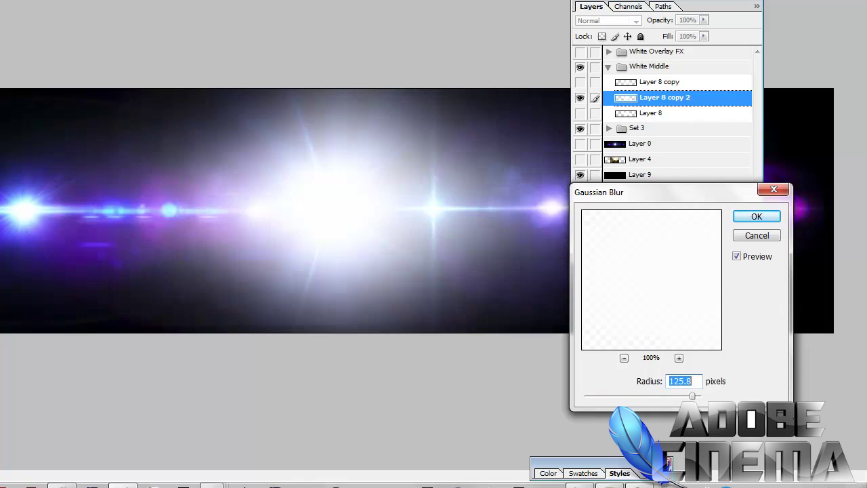
pyautogui.click(763, 234)
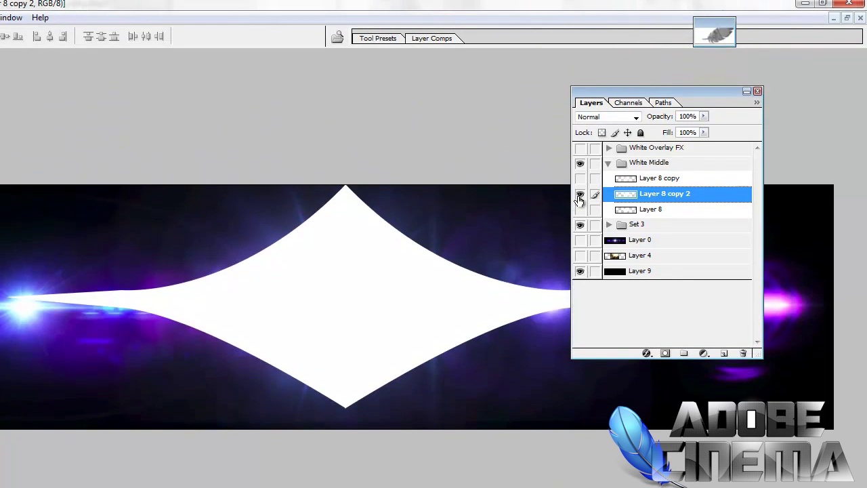
# Hide Layer 8 copy 2 and add a new empty Layer 10 in White Middle.
pyautogui.click(580, 96)
pyautogui.click(579, 198)
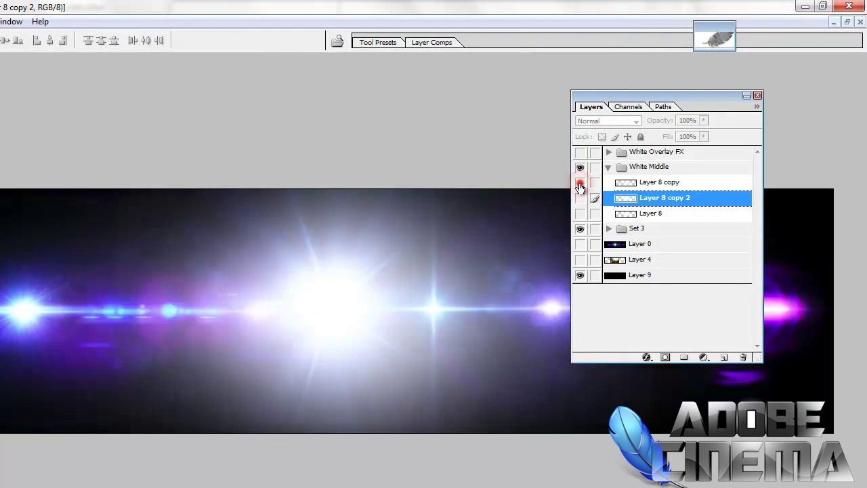
pyautogui.click(579, 197)
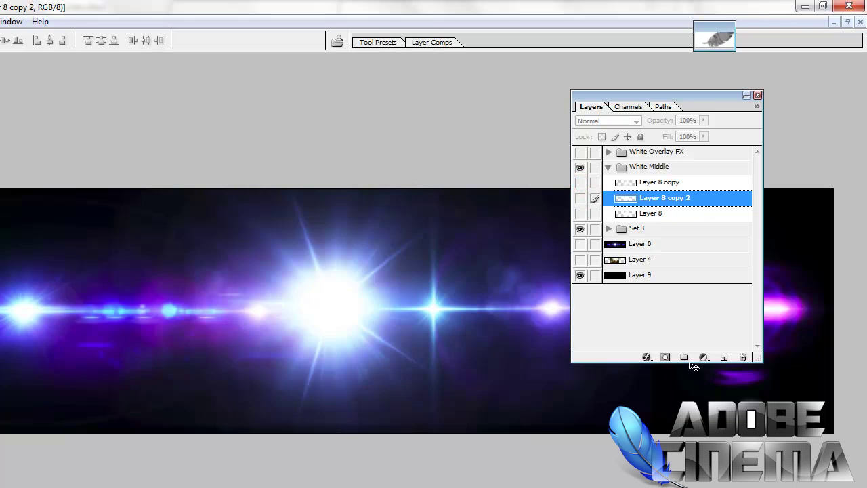
pyautogui.click(724, 358)
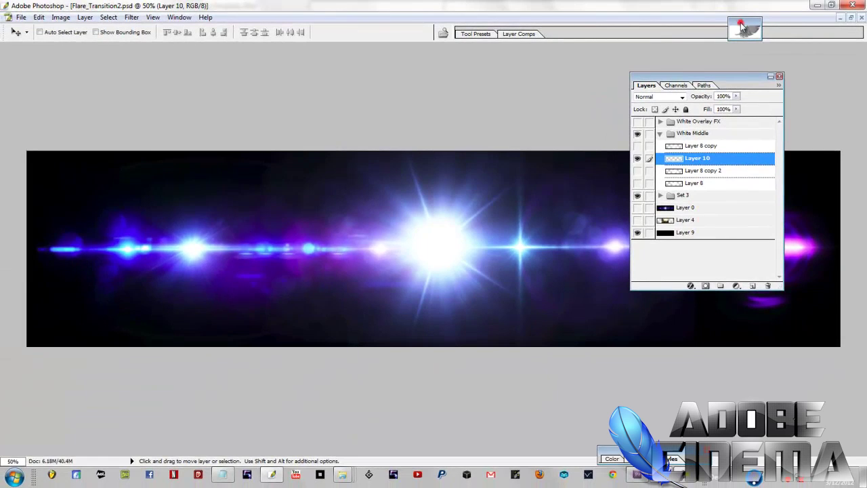
# Draw a closed diamond Pen path around the central flare and choose Make Selection.
pyautogui.doubleClick(741, 26)
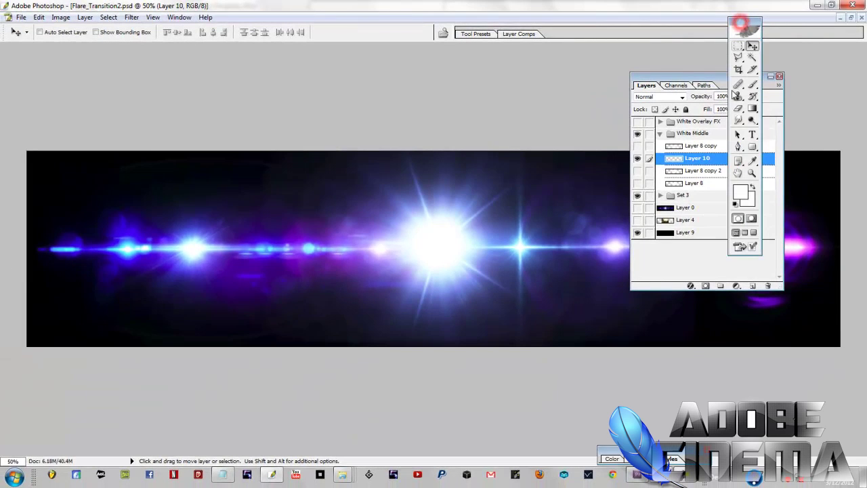
pyautogui.click(738, 147)
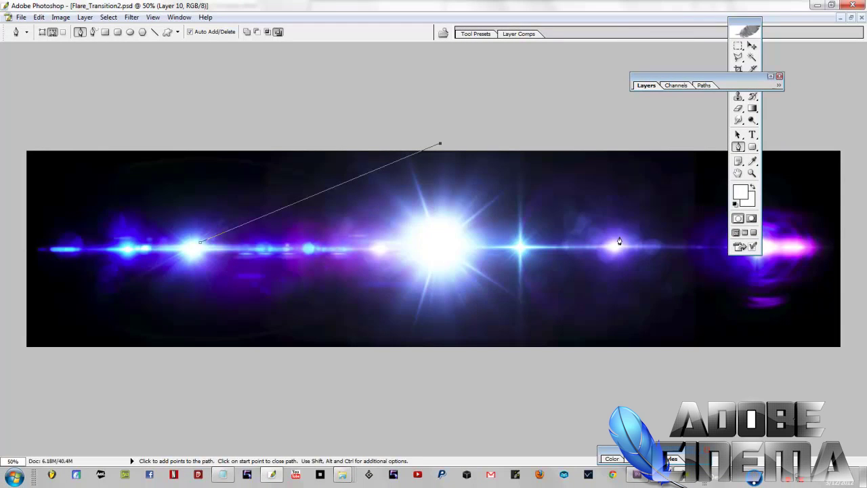
pyautogui.click(653, 241)
pyautogui.click(462, 351)
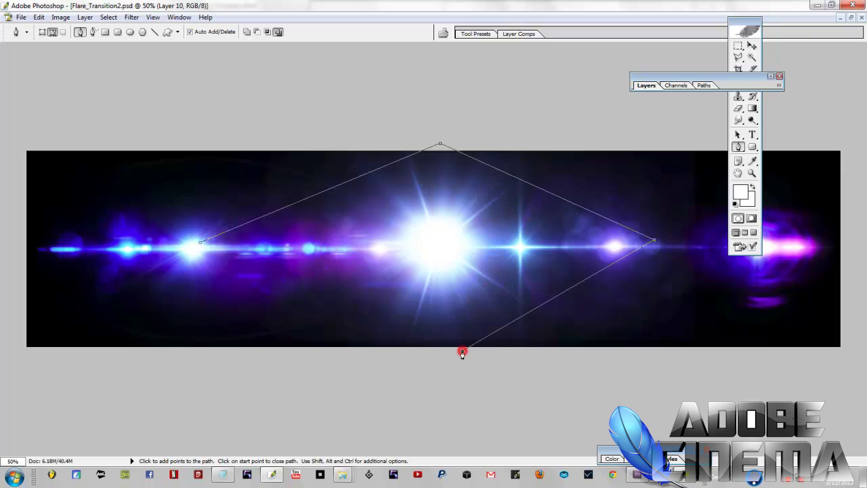
pyautogui.click(200, 243)
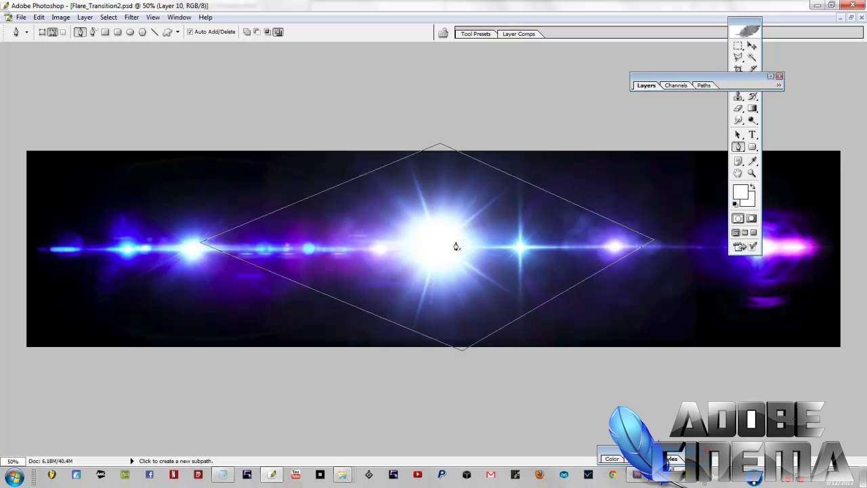
pyautogui.rightClick(456, 247)
pyautogui.click(487, 296)
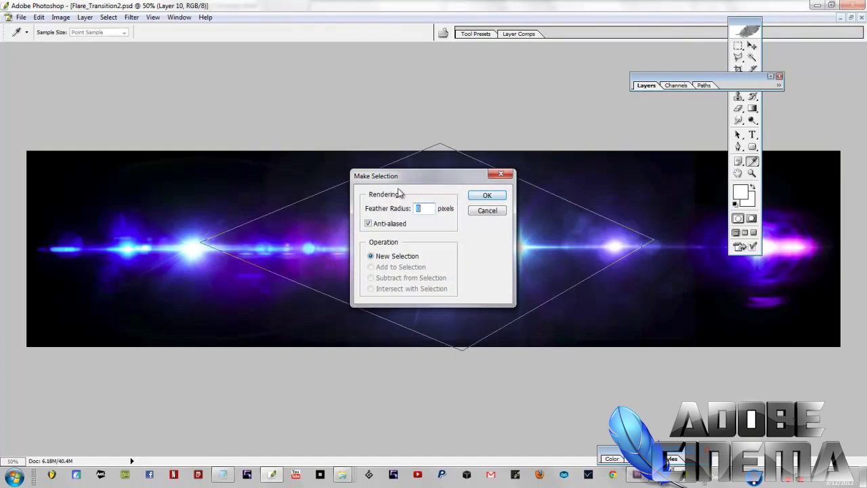
# Convert the path to a selection and fill it with White on Layer 10.
pyautogui.click(486, 196)
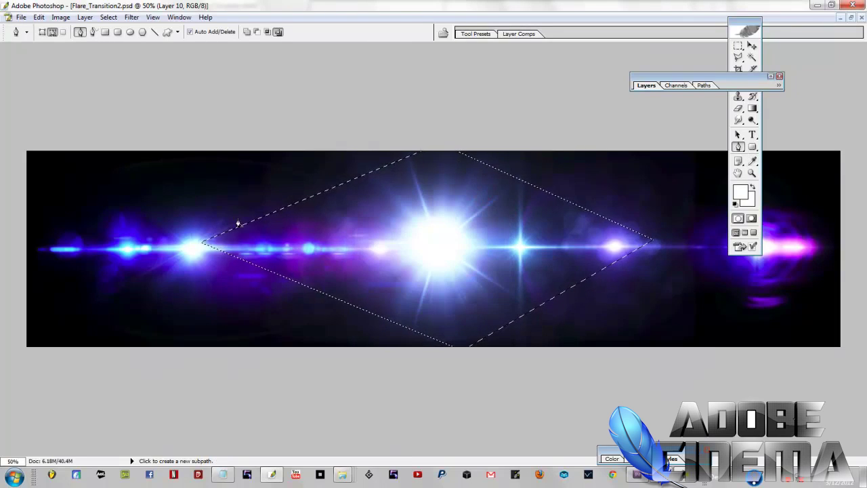
pyautogui.click(769, 77)
pyautogui.click(37, 17)
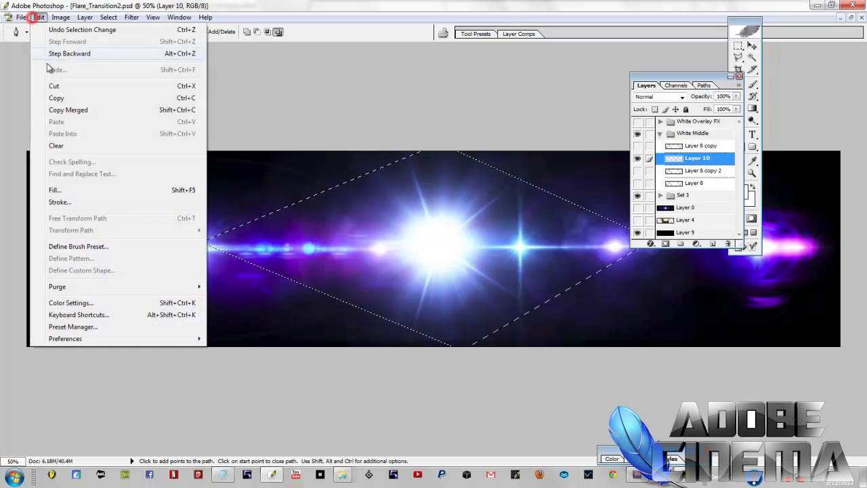
pyautogui.click(54, 190)
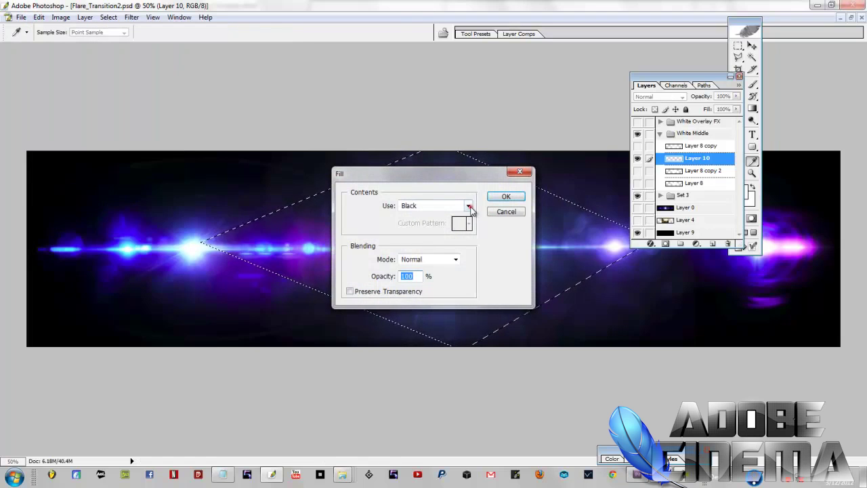
pyautogui.click(468, 206)
pyautogui.click(424, 293)
pyautogui.click(508, 196)
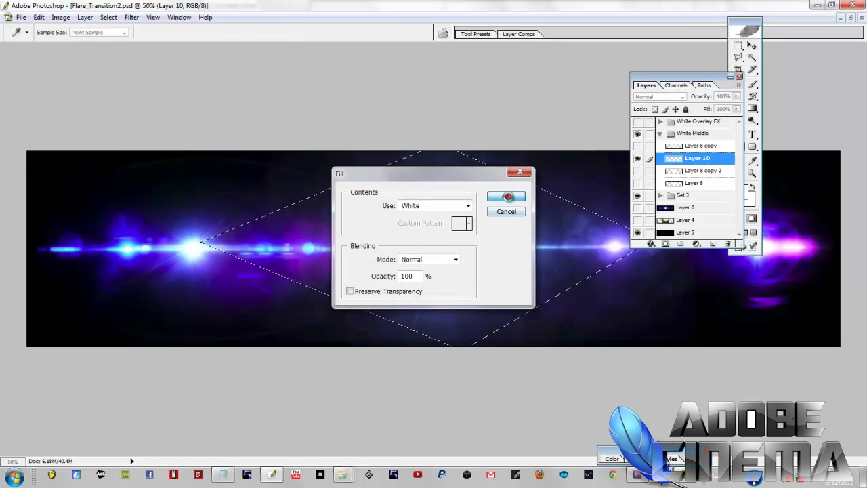
# Deselect the filled diamond selection.
pyautogui.press('p')
pyautogui.click(108, 16)
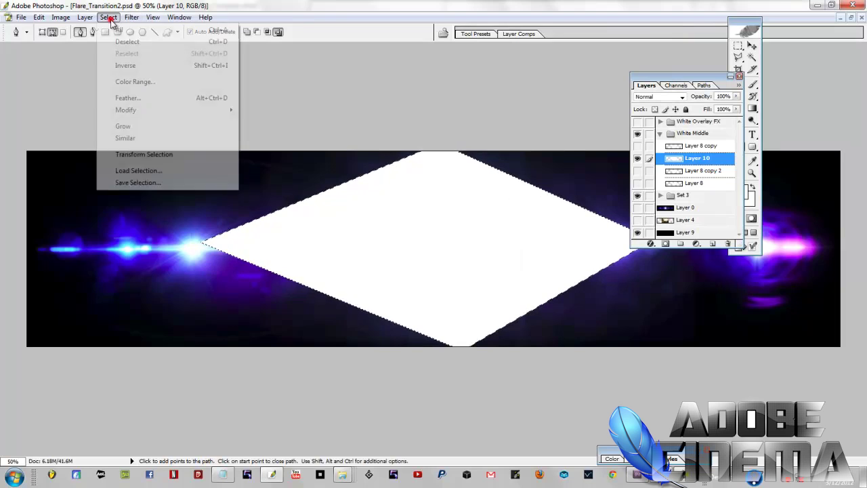
pyautogui.click(127, 41)
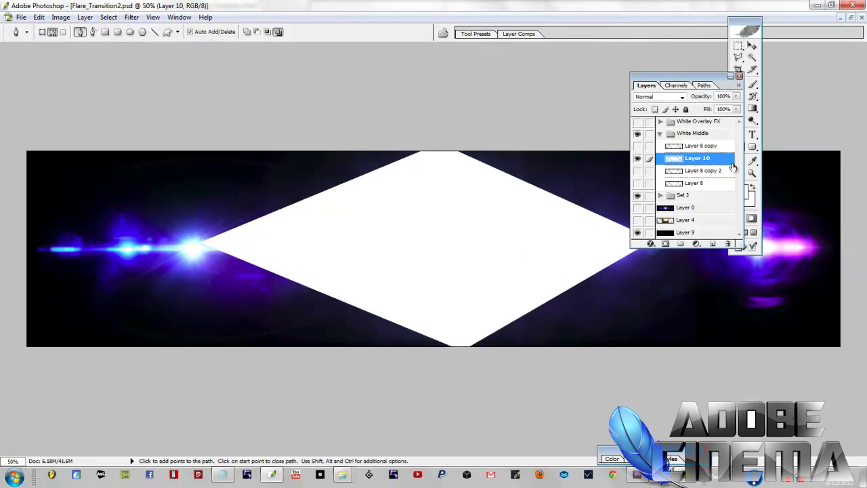
# Preview and cancel a Gaussian Blur, then drag Layer 10 to the trash.
pyautogui.click(133, 18)
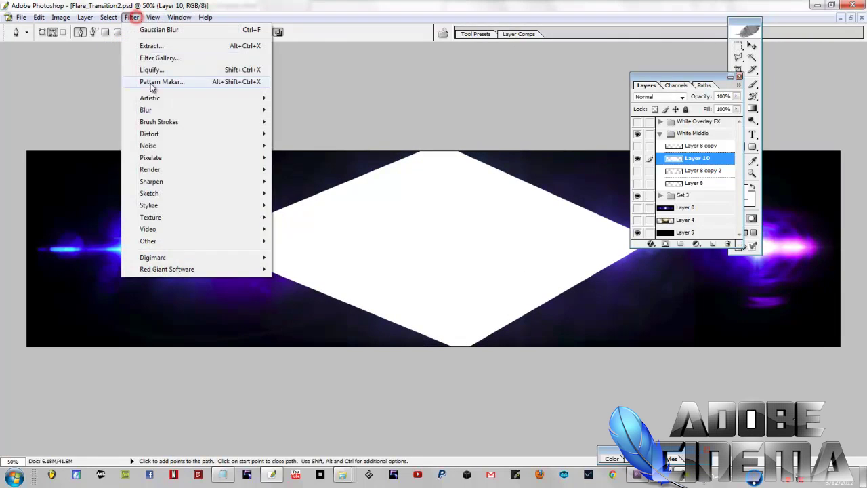
pyautogui.moveTo(129, 110)
pyautogui.click(306, 145)
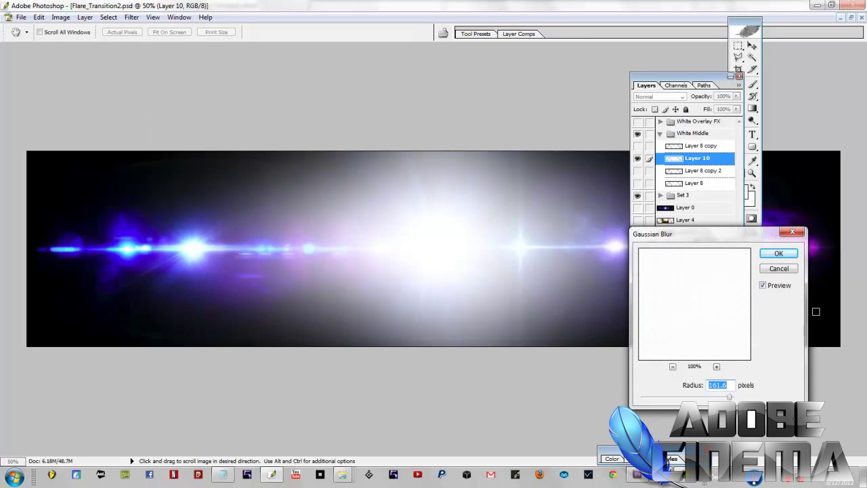
pyautogui.click(779, 268)
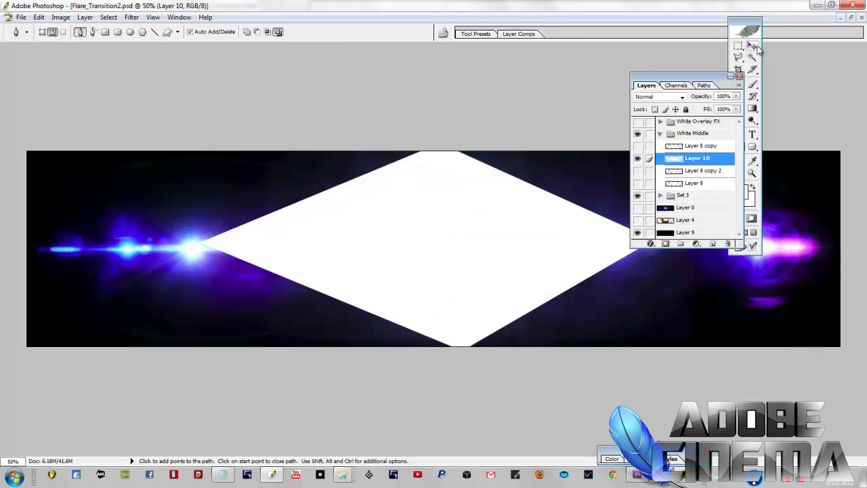
pyautogui.click(753, 46)
pyautogui.click(702, 164)
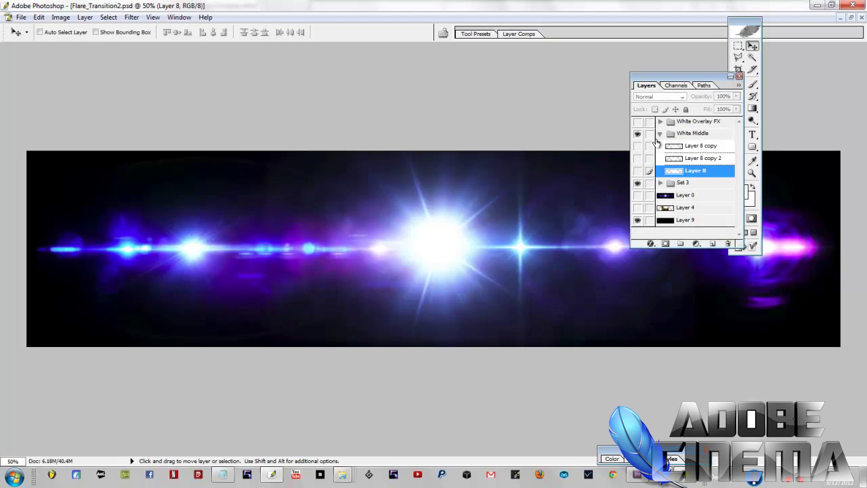
# Show and expand White Overlay FX, setting Layer 2 copy 2 and Layer 2 copy to Normal.
pyautogui.click(660, 134)
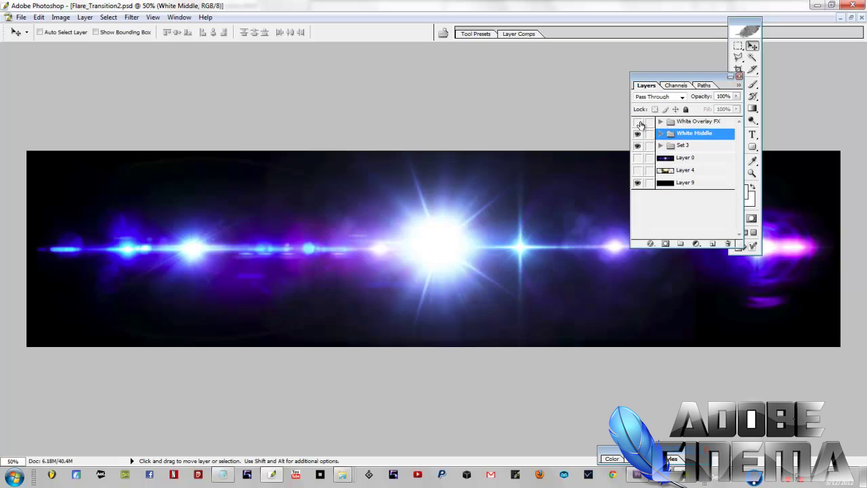
pyautogui.click(638, 122)
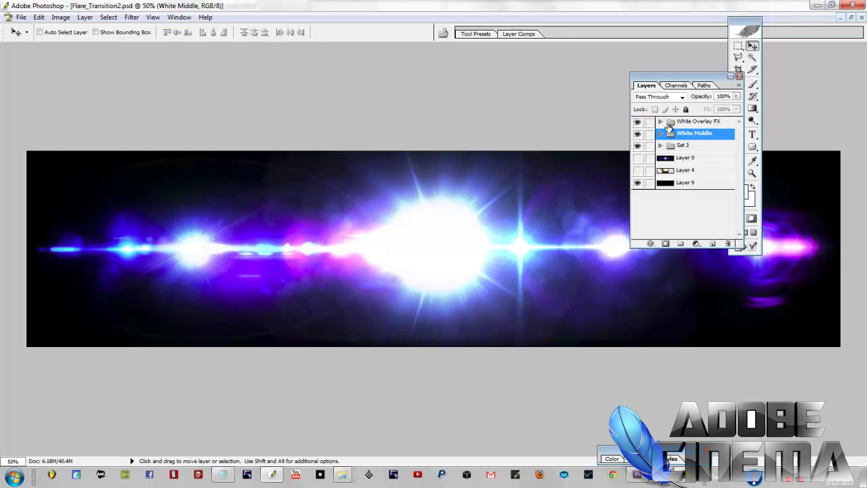
pyautogui.click(660, 122)
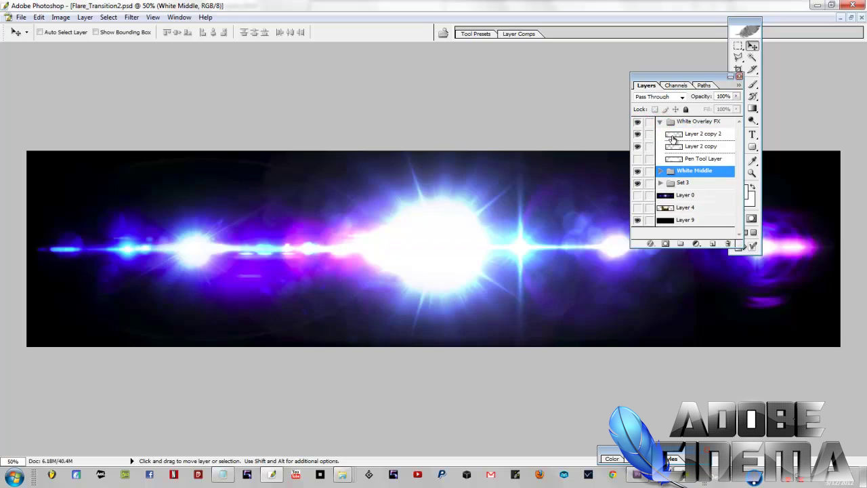
pyautogui.click(673, 136)
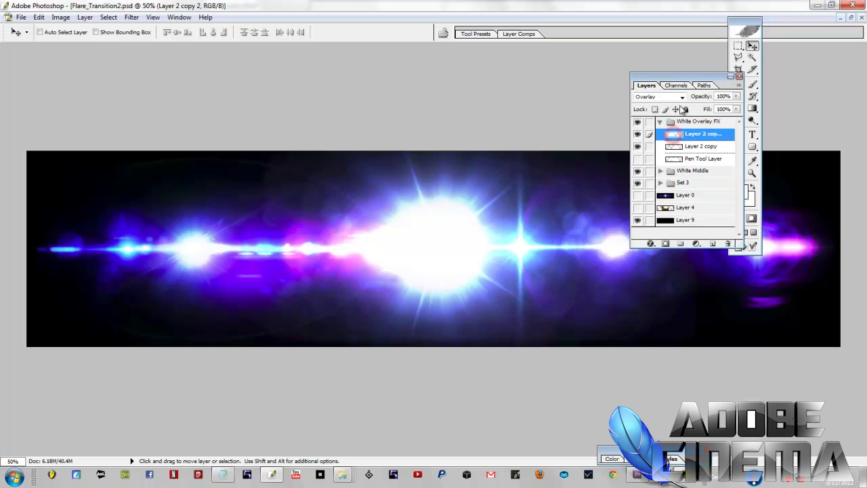
pyautogui.click(658, 96)
pyautogui.click(650, 97)
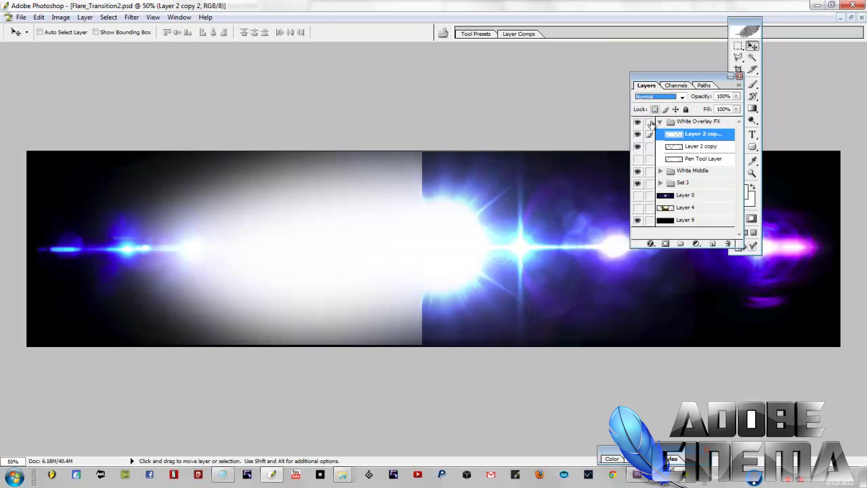
pyautogui.click(671, 147)
pyautogui.click(682, 97)
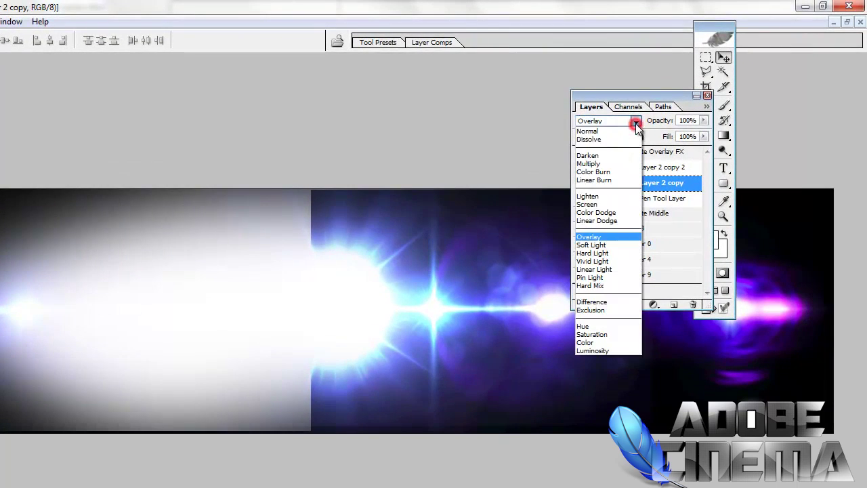
pyautogui.click(587, 131)
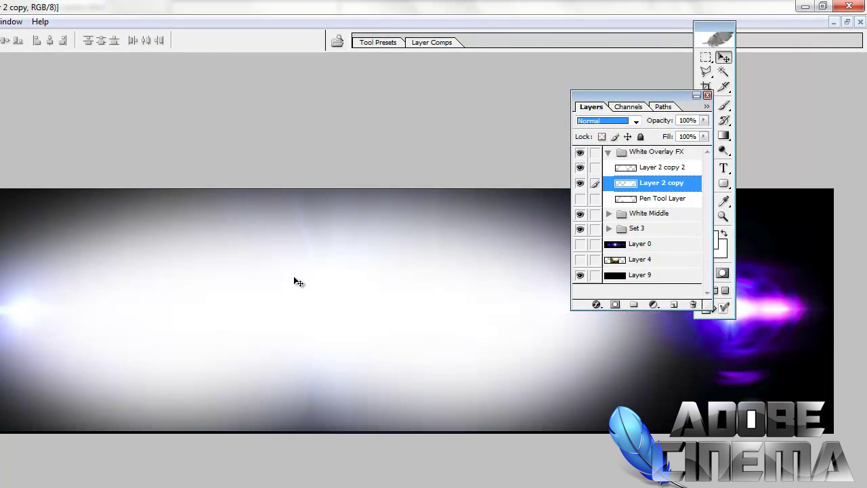
# Hide both Layer 2 copies and show and select the Pen Tool Layer.
pyautogui.click(580, 168)
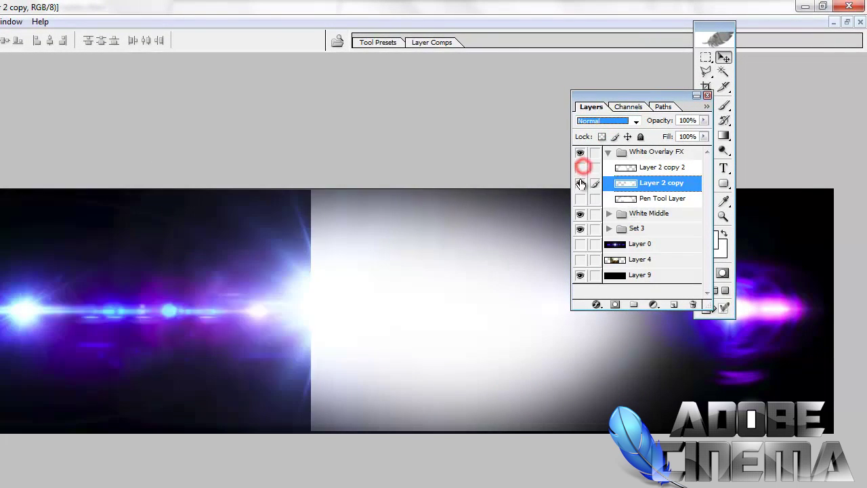
pyautogui.click(580, 182)
pyautogui.click(580, 198)
pyautogui.click(613, 197)
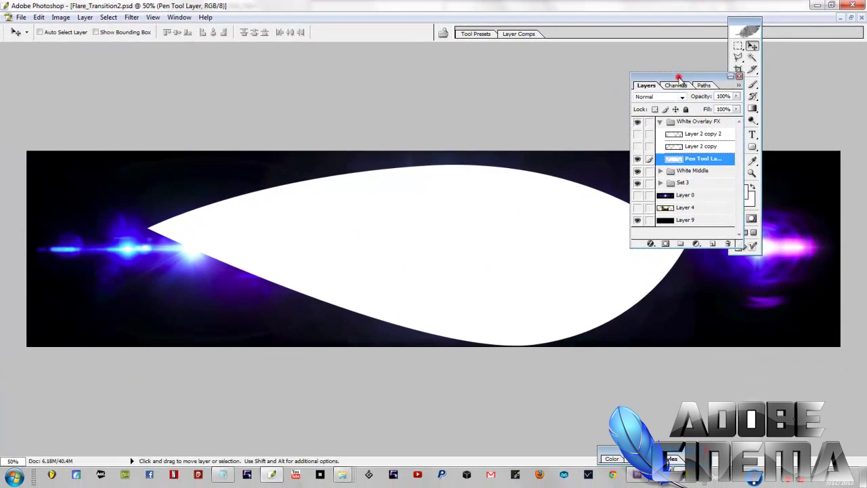
# Draw a closed four-point curved Pen path around the white leaf shape.
pyautogui.moveTo(645, 93); pyautogui.dragTo(736, 85)
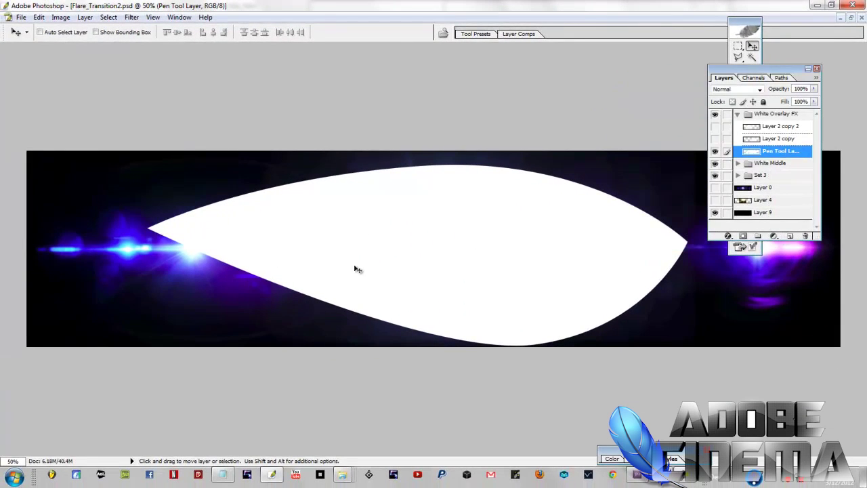
pyautogui.doubleClick(752, 21)
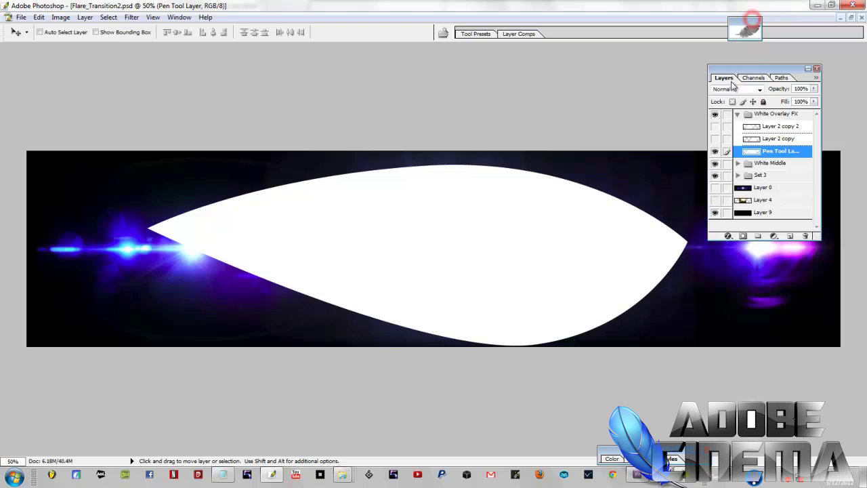
pyautogui.doubleClick(748, 26)
pyautogui.click(737, 147)
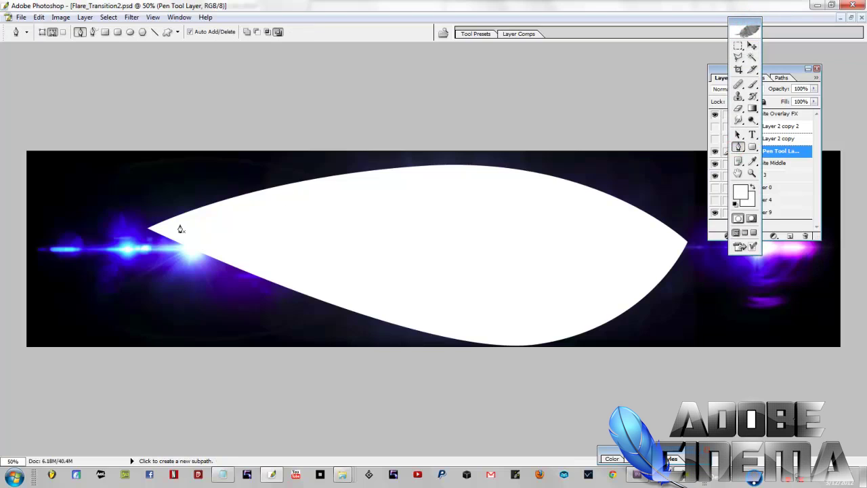
pyautogui.click(138, 203)
pyautogui.moveTo(474, 161); pyautogui.dragTo(529, 172)
pyautogui.click(690, 241)
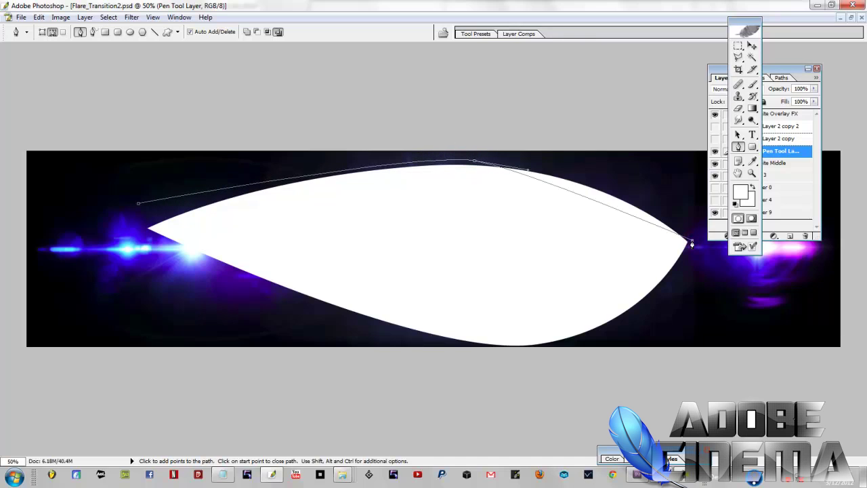
pyautogui.moveTo(499, 344); pyautogui.dragTo(648, 397)
pyautogui.click(138, 205)
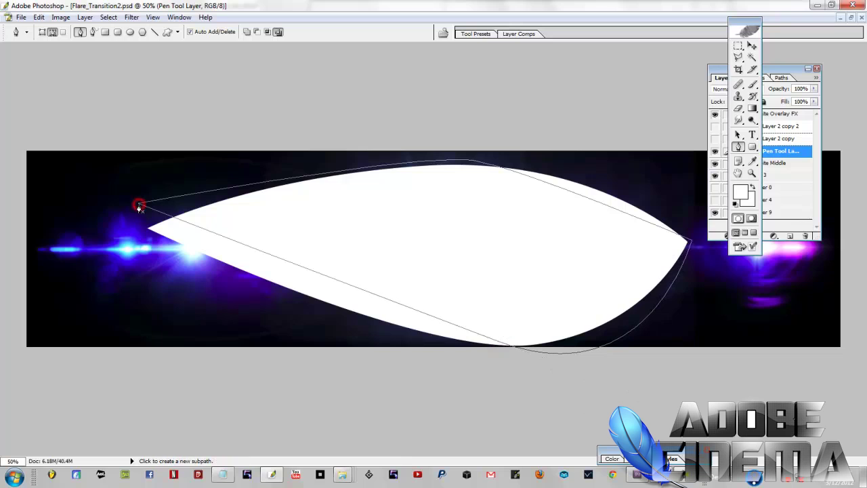
# Turn the leaf path into a selection, then deselect it.
pyautogui.rightClick(403, 239)
pyautogui.click(447, 287)
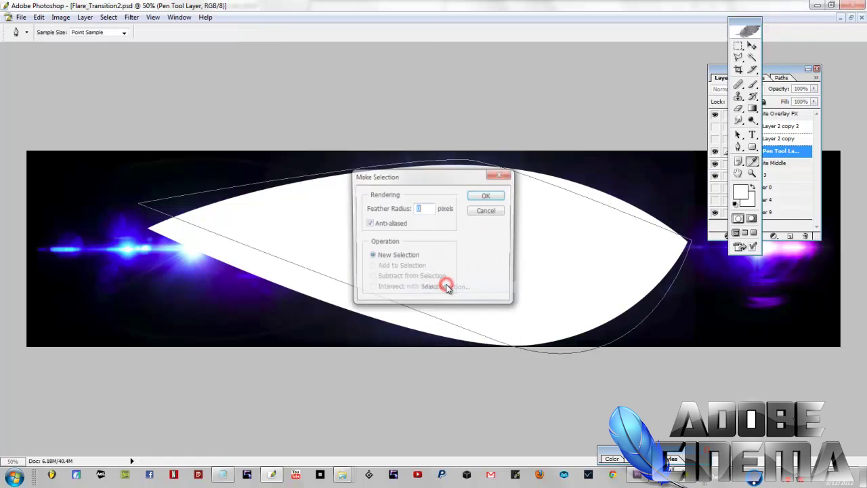
pyautogui.click(487, 195)
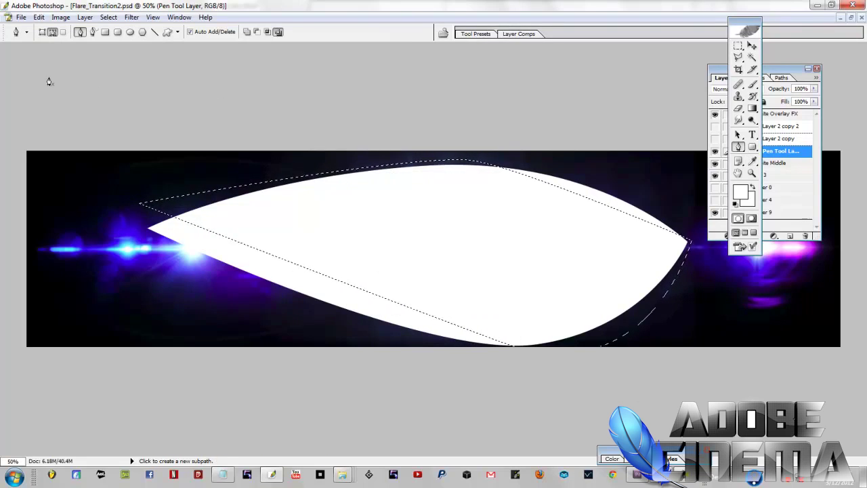
pyautogui.click(108, 17)
pyautogui.click(123, 39)
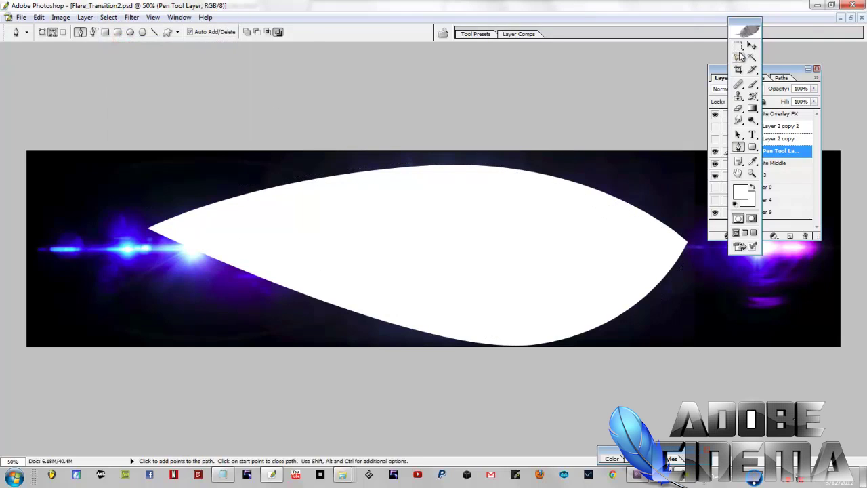
pyautogui.click(738, 46)
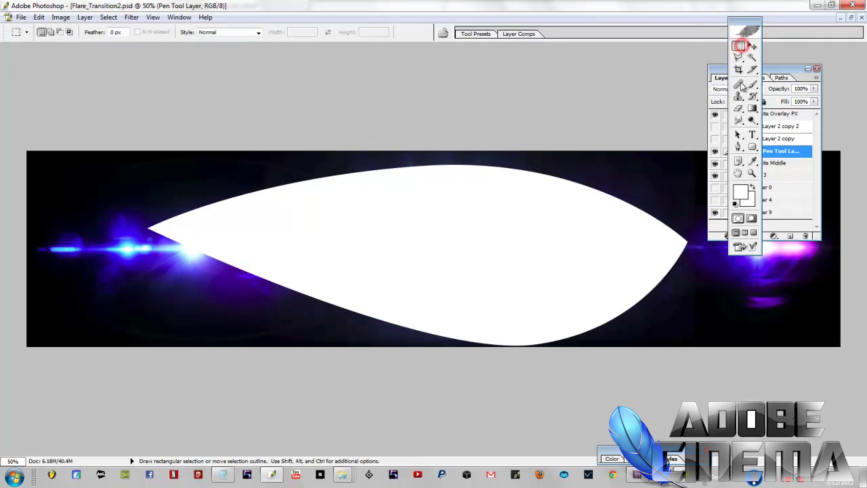
# Duplicate the Pen Tool Layer and delete the leaf's right half on the copy.
pyautogui.click(774, 68)
pyautogui.moveTo(661, 363); pyautogui.dragTo(717, 359)
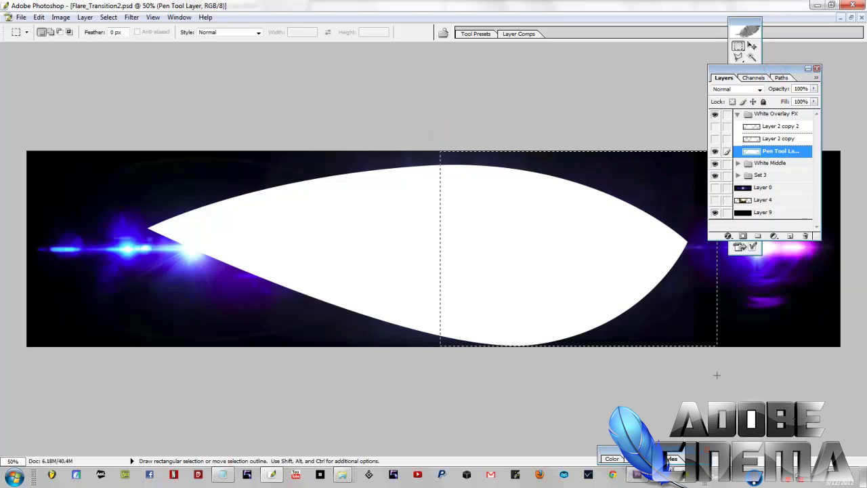
pyautogui.moveTo(779, 150); pyautogui.dragTo(793, 198)
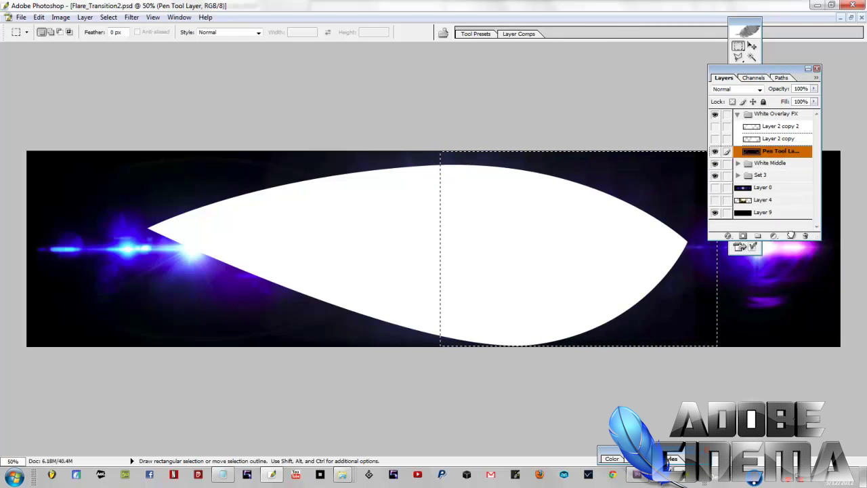
pyautogui.moveTo(790, 234); pyautogui.dragTo(789, 234)
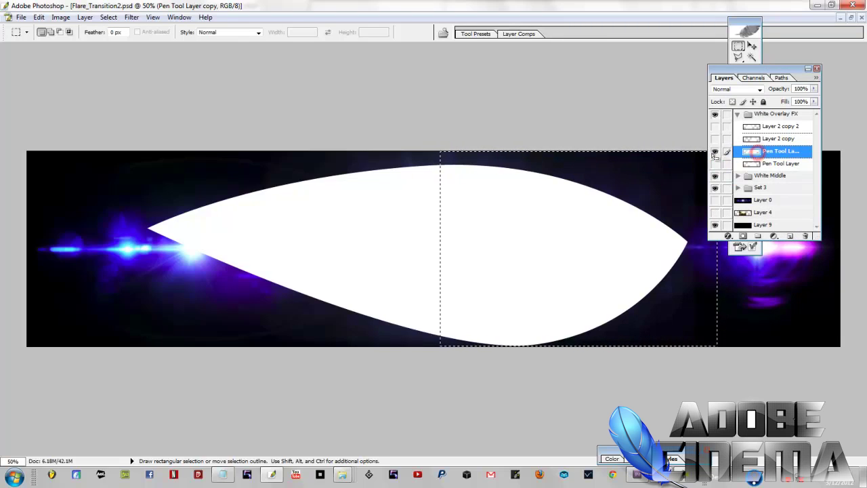
pyautogui.press('Delete')
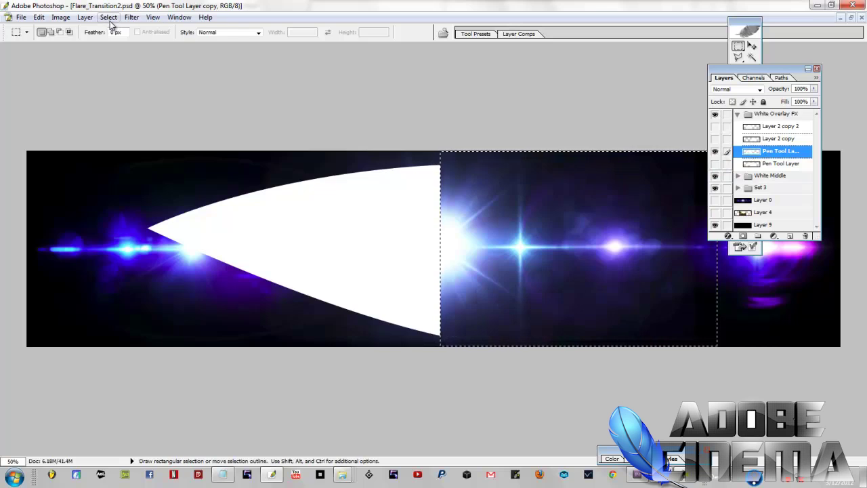
pyautogui.click(108, 17)
pyautogui.click(120, 40)
pyautogui.click(752, 46)
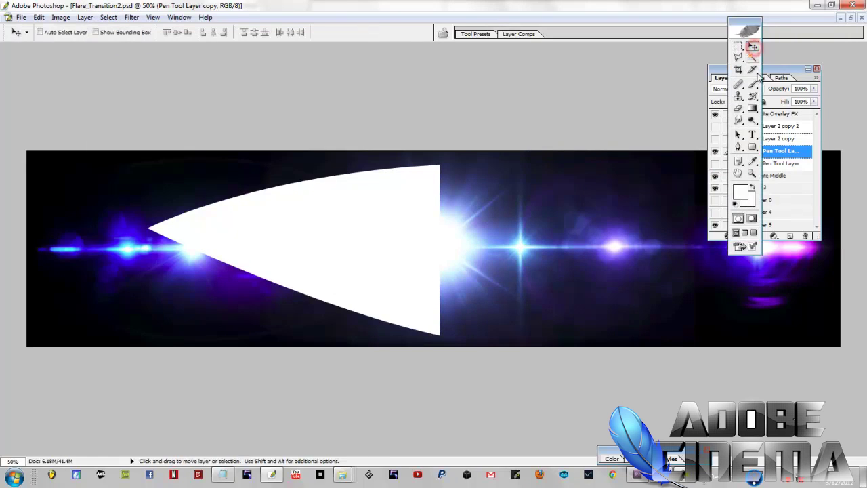
# Set a Gaussian Blur radius of 54.1 pixels on the half leaf.
pyautogui.click(131, 18)
pyautogui.moveTo(164, 113)
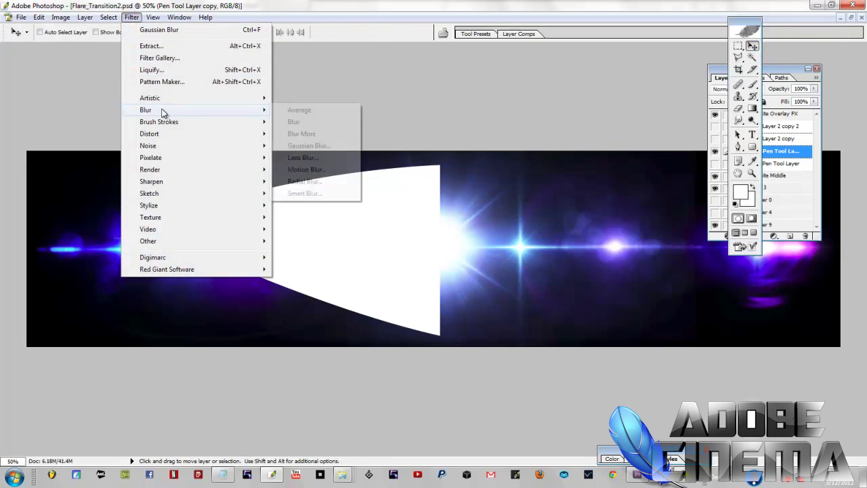
pyautogui.click(313, 146)
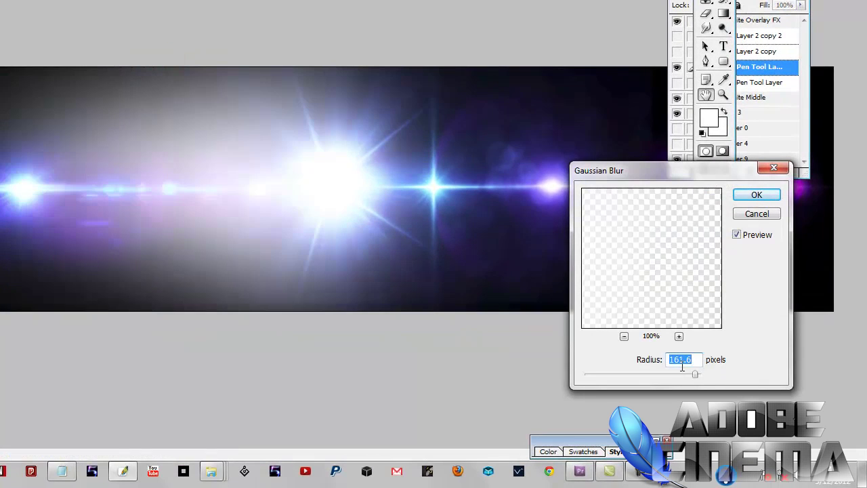
pyautogui.moveTo(697, 378); pyautogui.dragTo(659, 381)
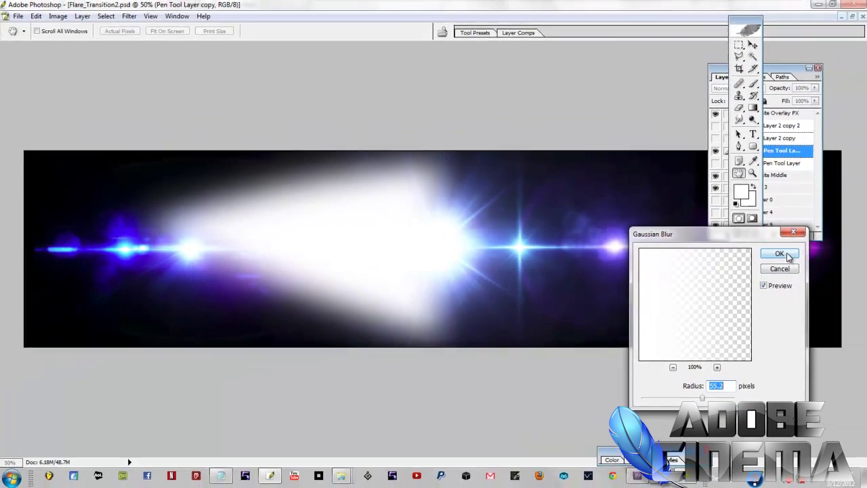
# Apply the blur, duplicate the blurred glow layer and delete the extra pen tool copy.
pyautogui.click(812, 248)
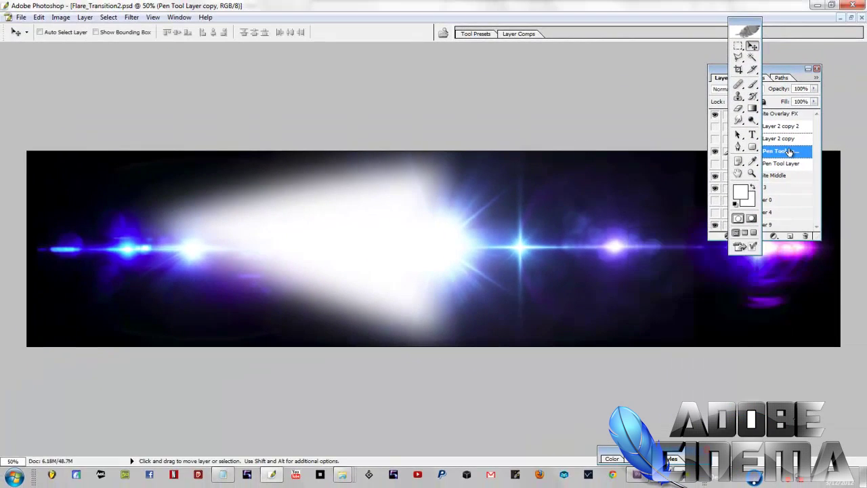
pyautogui.moveTo(791, 152); pyautogui.dragTo(789, 236)
pyautogui.click(39, 17)
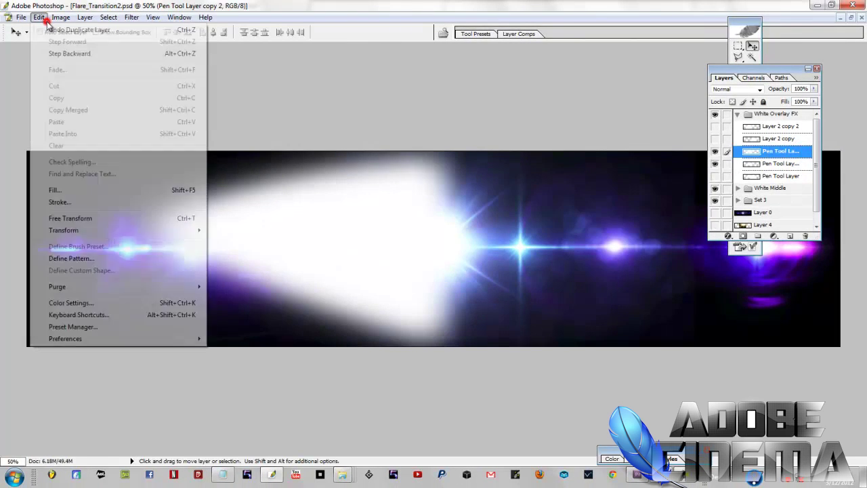
pyautogui.moveTo(106, 230)
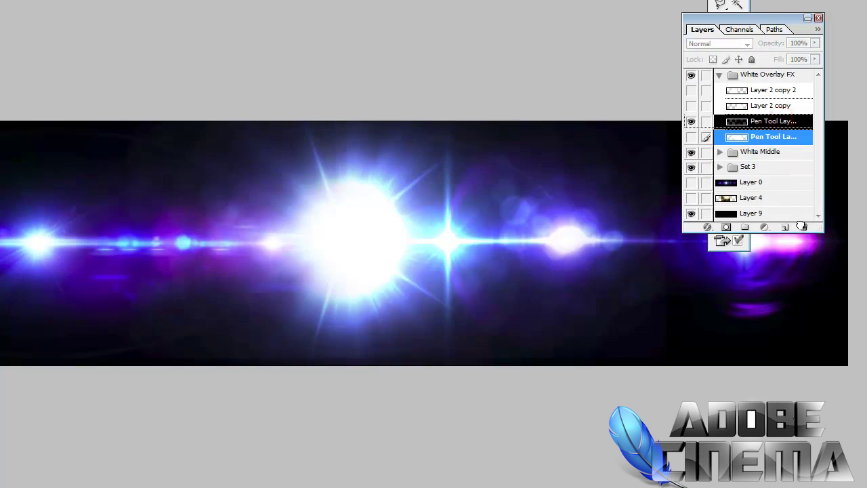
pyautogui.click(691, 89)
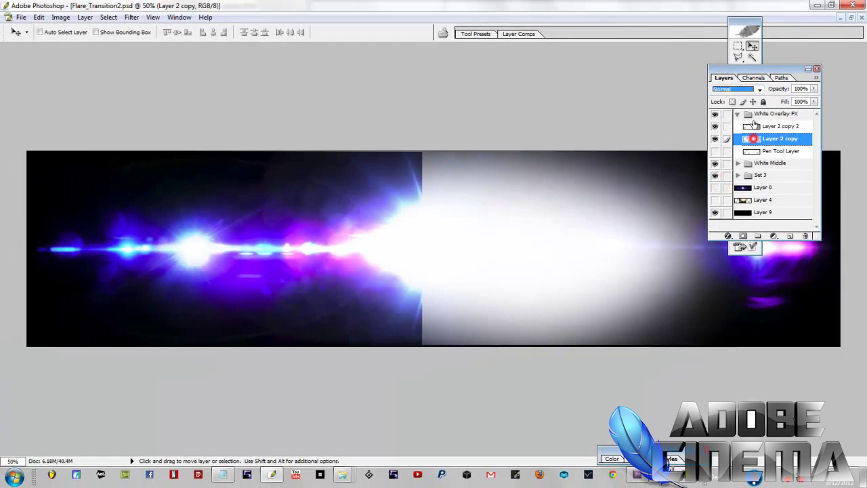
# Set Layer 2 copy to Overlay blending and collapse the White Overlay FX group.
pyautogui.click(755, 95)
pyautogui.click(733, 179)
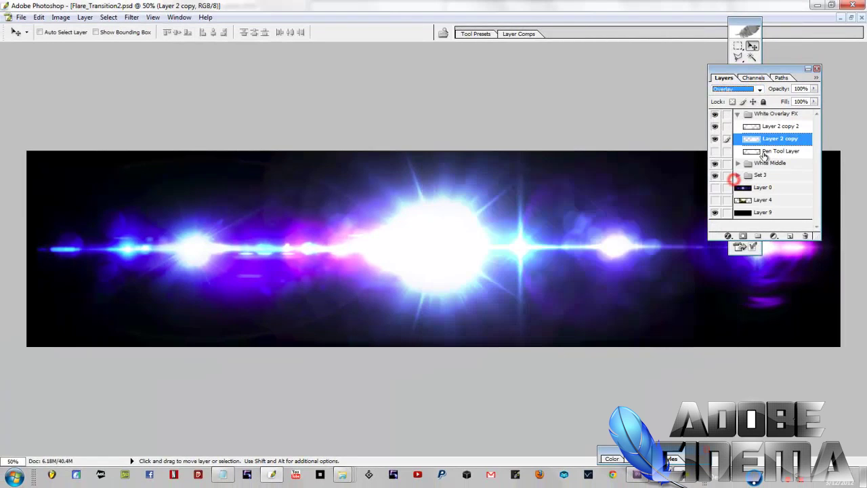
pyautogui.click(737, 115)
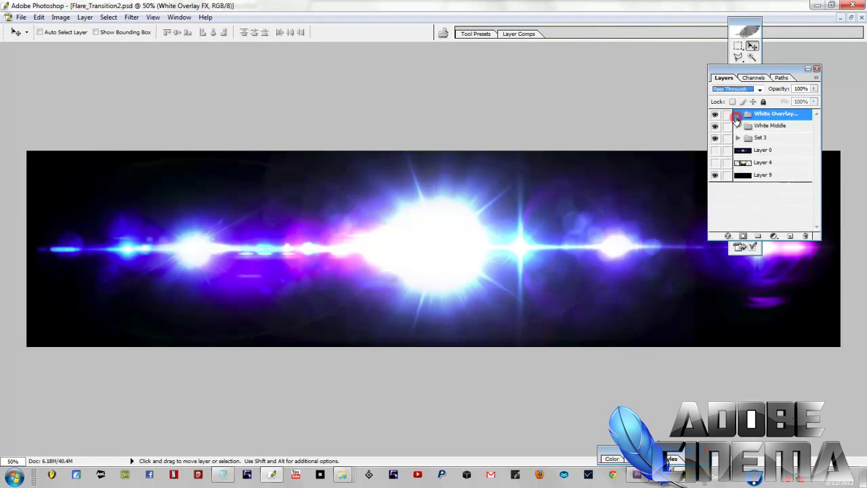
pyautogui.click(21, 17)
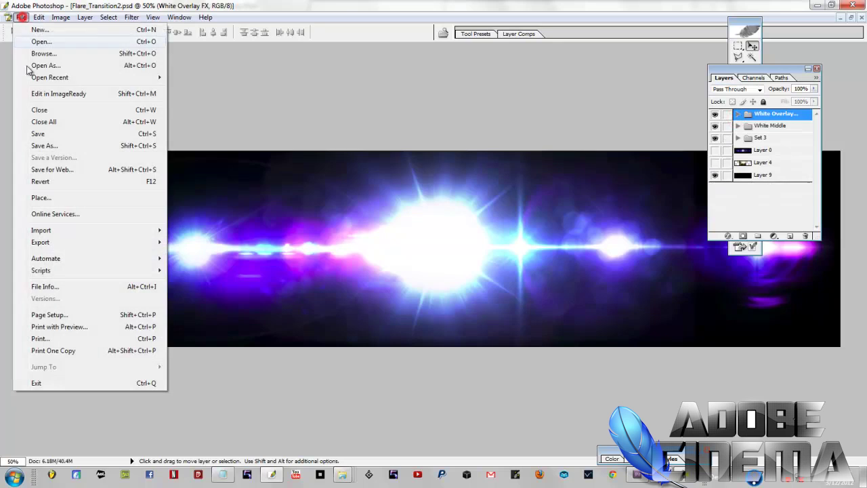
# Start a Save As of the flare as PNG in Photoshop, then cancel it.
pyautogui.click(42, 146)
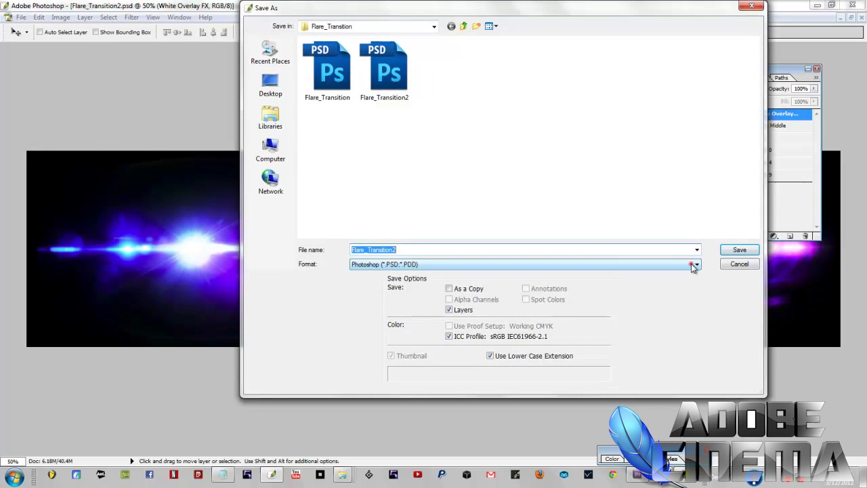
pyautogui.click(692, 266)
pyautogui.click(390, 362)
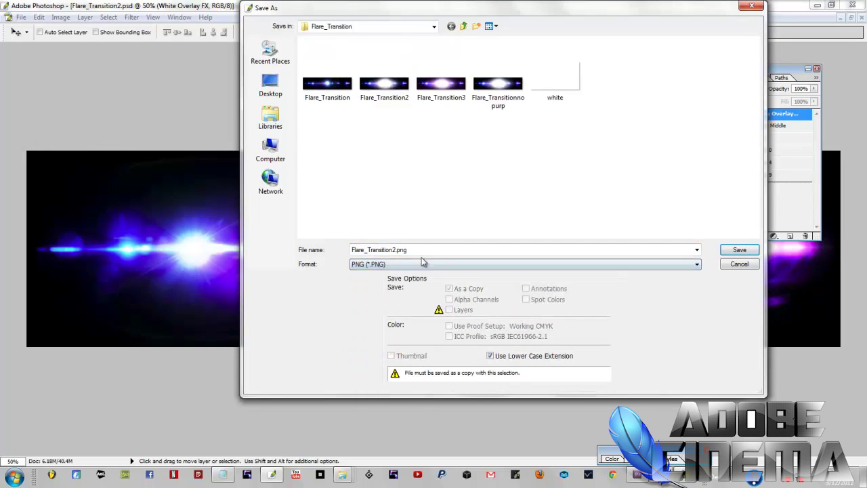
pyautogui.click(749, 264)
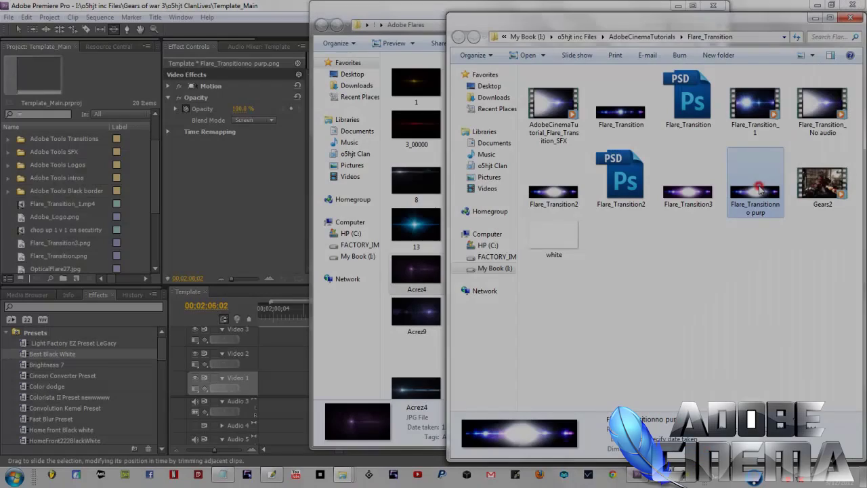
# Drag the Flare_Transition image into the Premiere project and minimize both folder windows.
pyautogui.moveTo(332, 250); pyautogui.dragTo(61, 248)
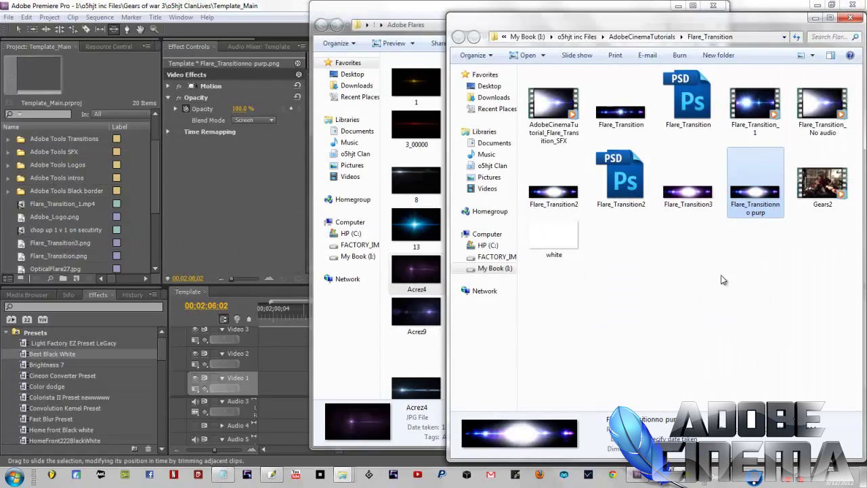
pyautogui.moveTo(621, 102); pyautogui.dragTo(238, 282)
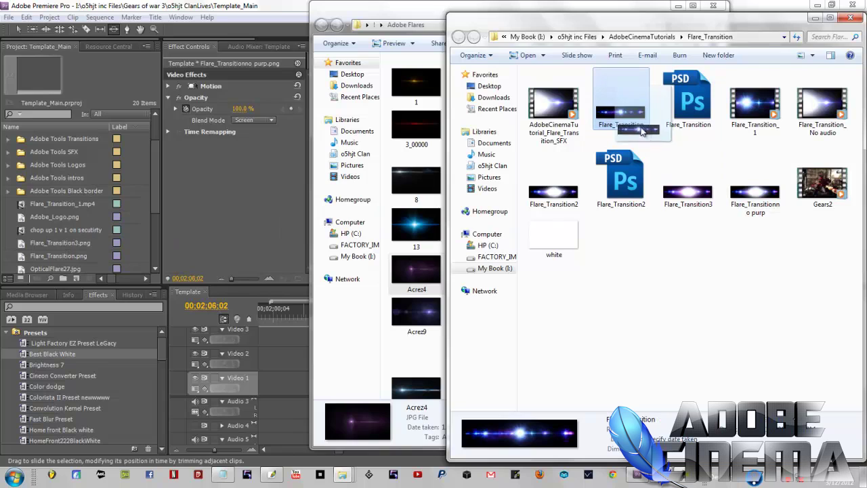
pyautogui.click(816, 5)
pyautogui.click(677, 6)
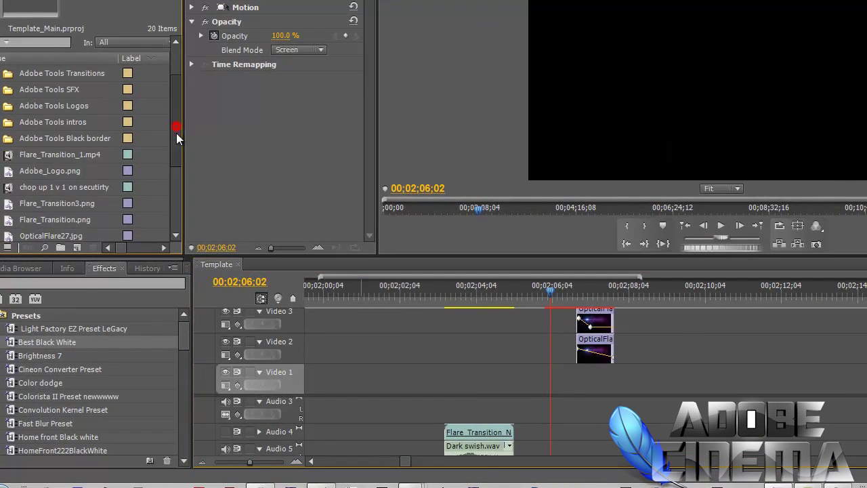
# Enlarge the timeline panel so more video tracks are visible.
pyautogui.moveTo(156, 186); pyautogui.dragTo(149, 244)
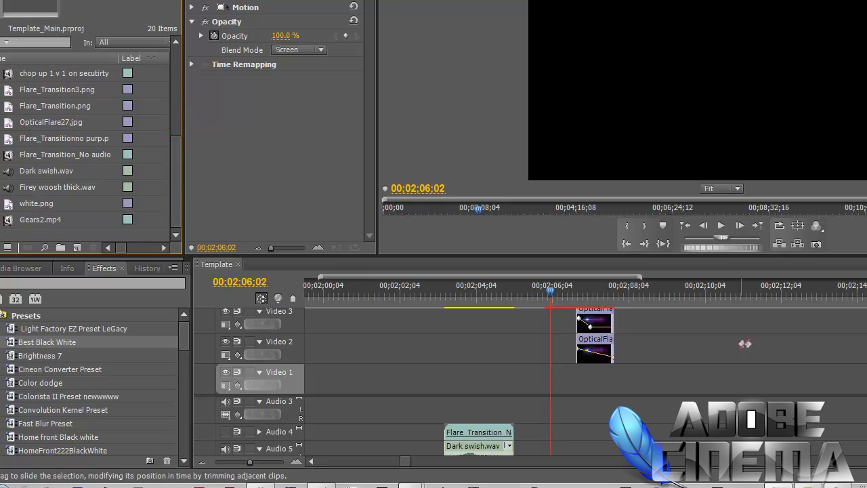
pyautogui.scroll(2, 529, 349)
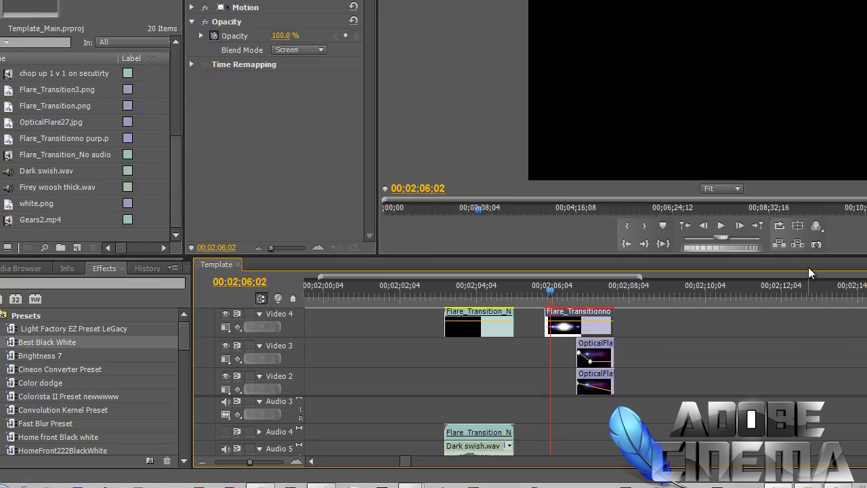
pyautogui.moveTo(807, 255); pyautogui.dragTo(187, 96)
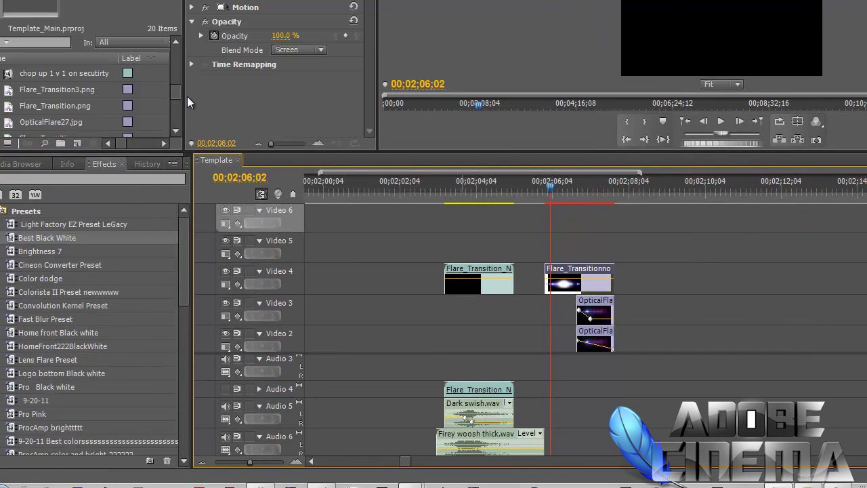
pyautogui.scroll(1, 175, 90)
# Place Flare_Transition.png on Video 4 after the existing flares, with the playhead at its start.
pyautogui.click(58, 122)
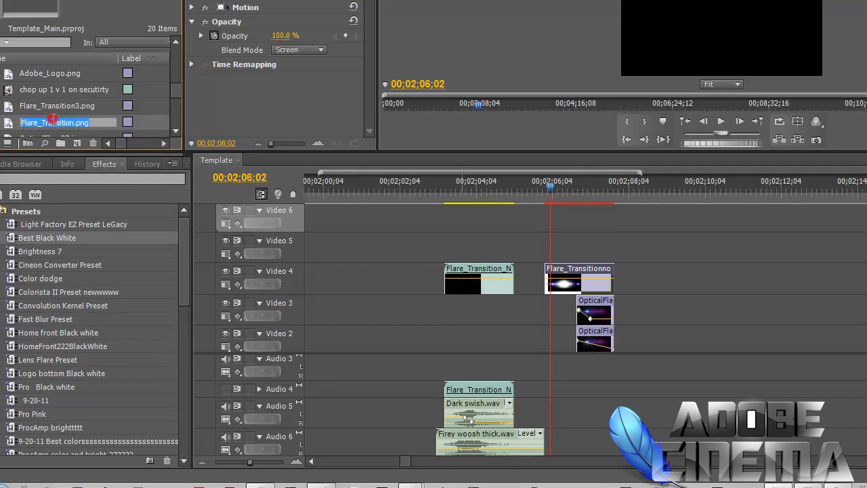
pyautogui.click(57, 122)
pyautogui.click(11, 125)
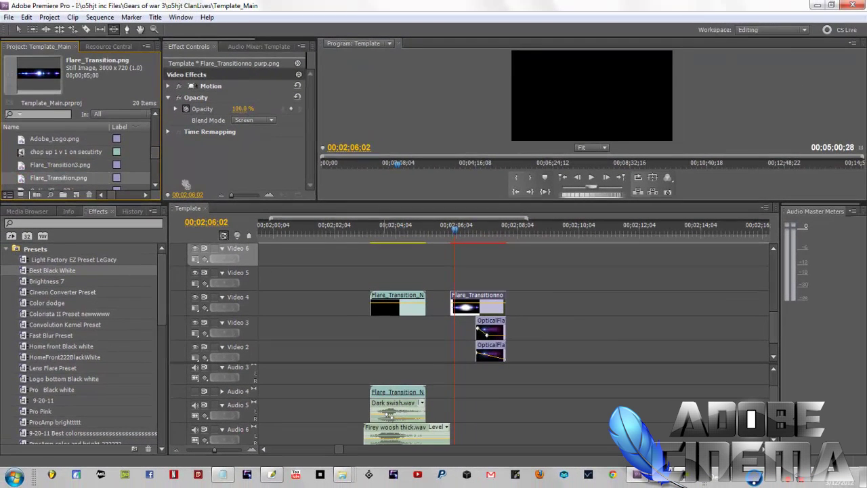
pyautogui.moveTo(185, 183); pyautogui.dragTo(571, 291)
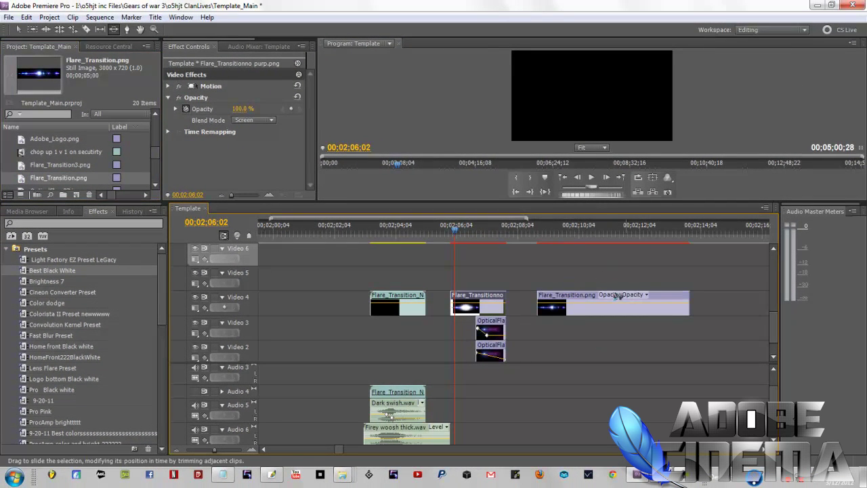
pyautogui.click(544, 234)
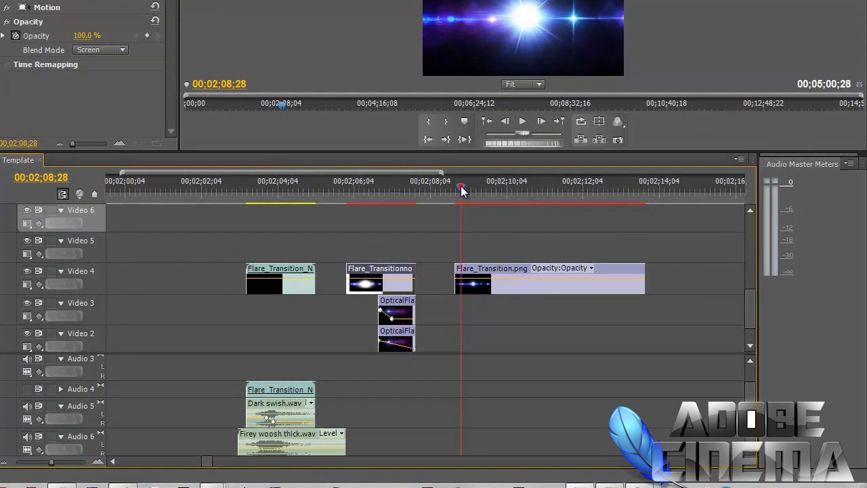
# Trim the Video 4 Flare_Transition.png clip to a brief flash ending near 00;02;09;10, then review it.
pyautogui.moveTo(476, 199)
pyautogui.mouseDown()
pyautogui.moveTo(631, 212)
pyautogui.moveTo(476, 210)
pyautogui.mouseUp()
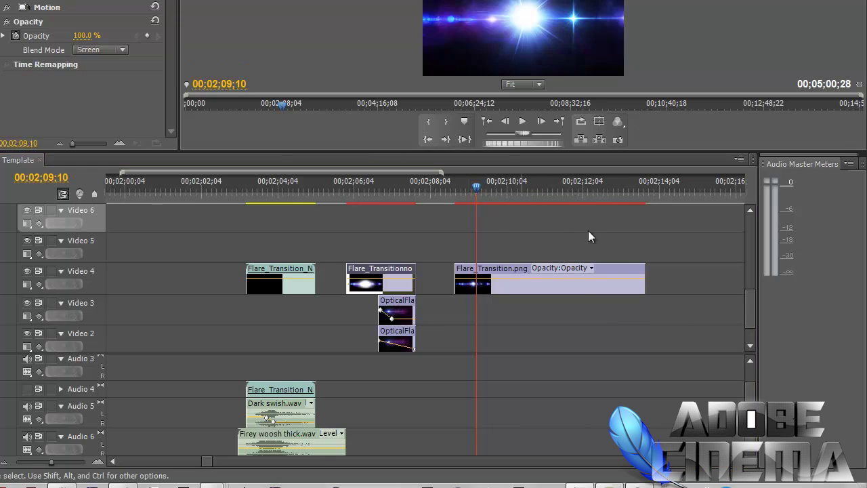
pyautogui.moveTo(641, 273); pyautogui.dragTo(512, 273)
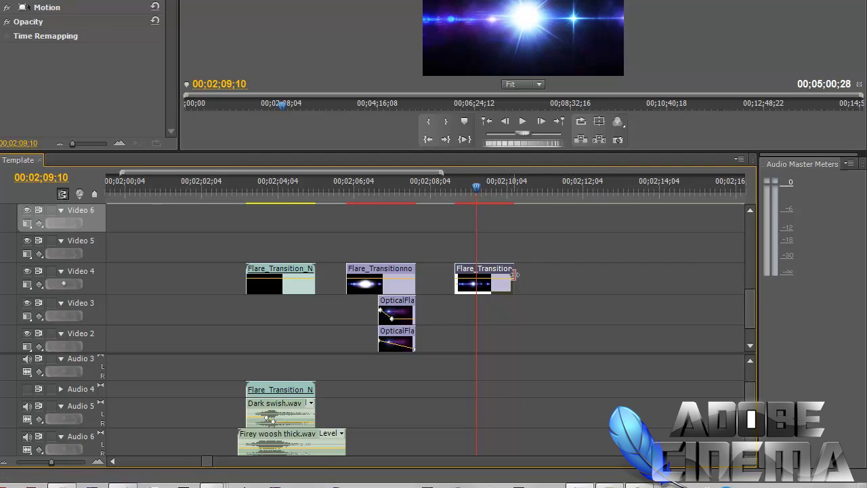
pyautogui.moveTo(513, 283); pyautogui.dragTo(715, 283)
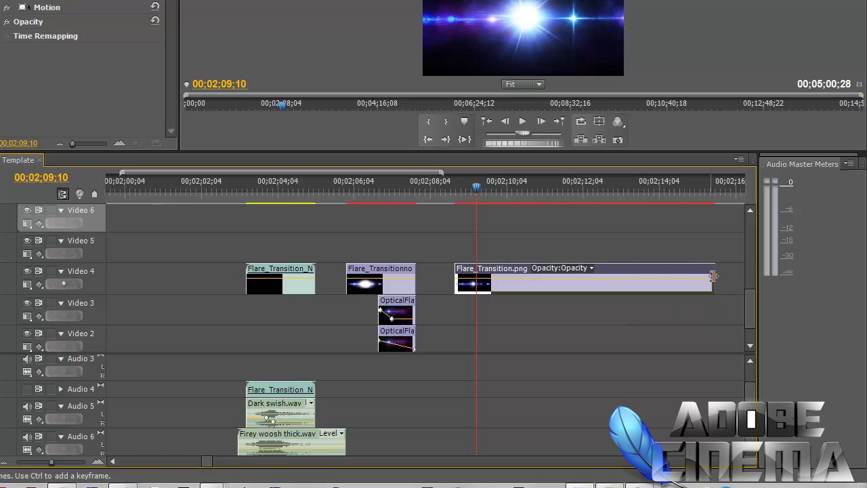
pyautogui.moveTo(714, 283); pyautogui.dragTo(501, 273)
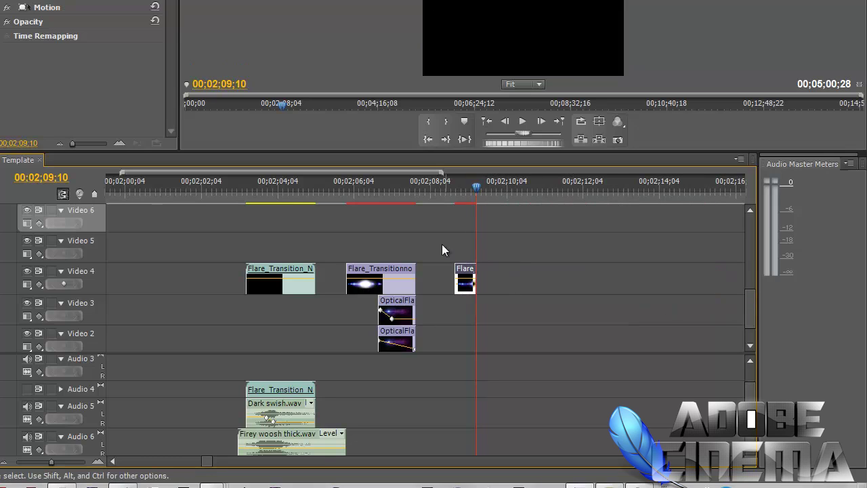
pyautogui.moveTo(477, 188); pyautogui.dragTo(392, 216)
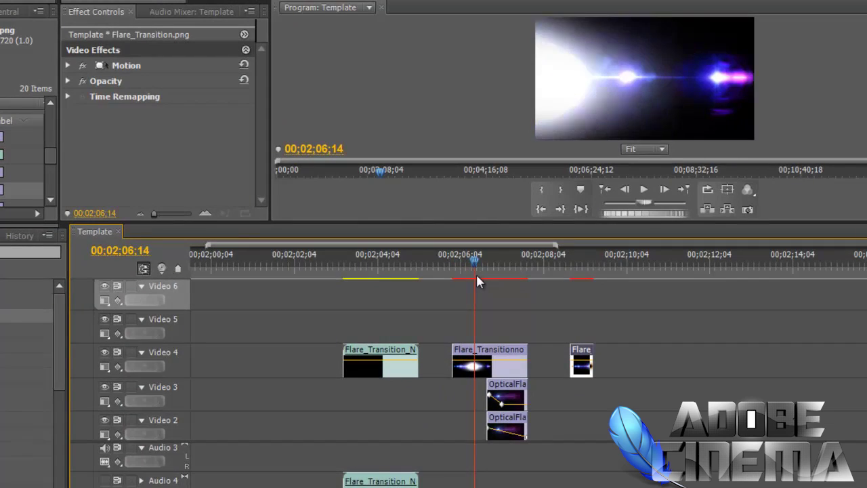
pyautogui.moveTo(476, 277); pyautogui.dragTo(451, 293)
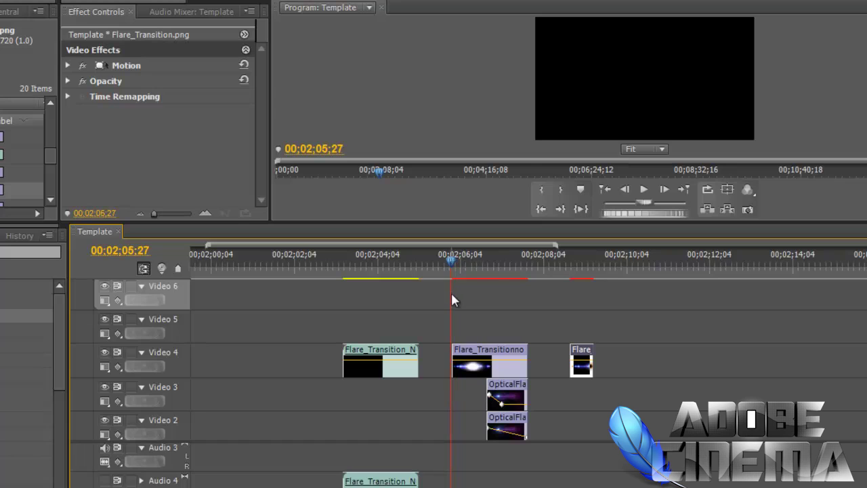
# Select the short Flare_Transition.png clip on Video 4 and reveal its Motion settings.
pyautogui.click(464, 355)
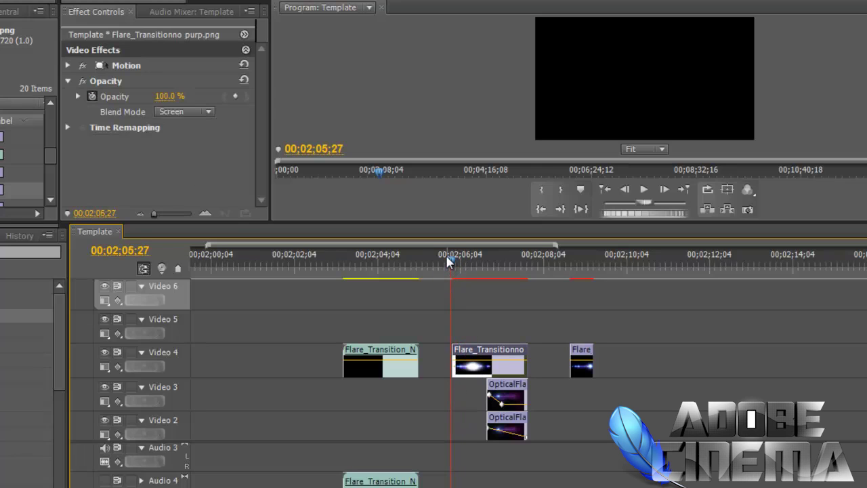
pyautogui.moveTo(447, 261); pyautogui.dragTo(454, 268)
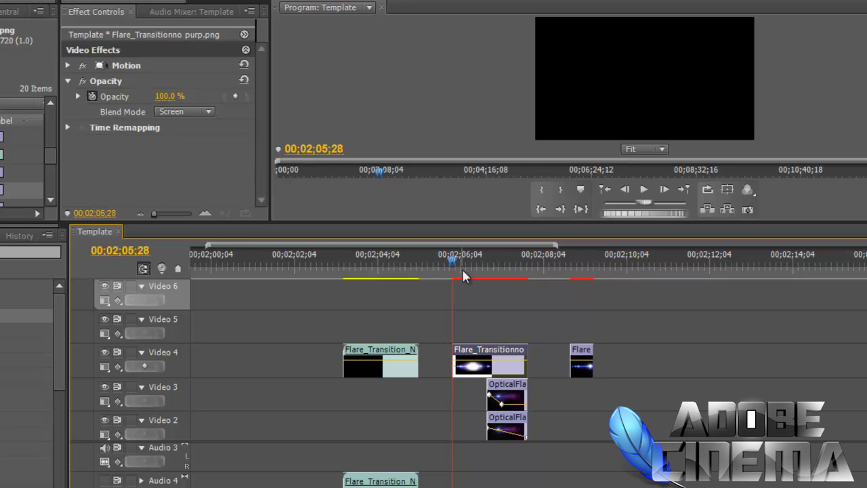
pyautogui.moveTo(453, 268); pyautogui.dragTo(570, 260)
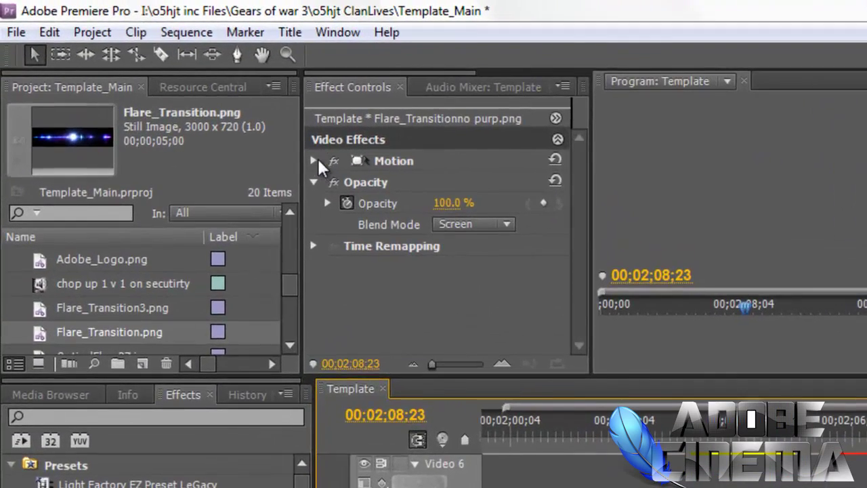
pyautogui.click(169, 86)
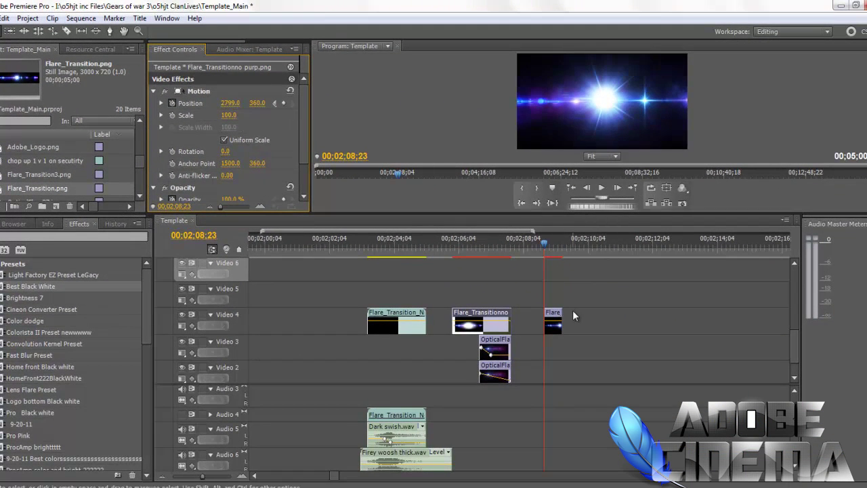
pyautogui.click(577, 313)
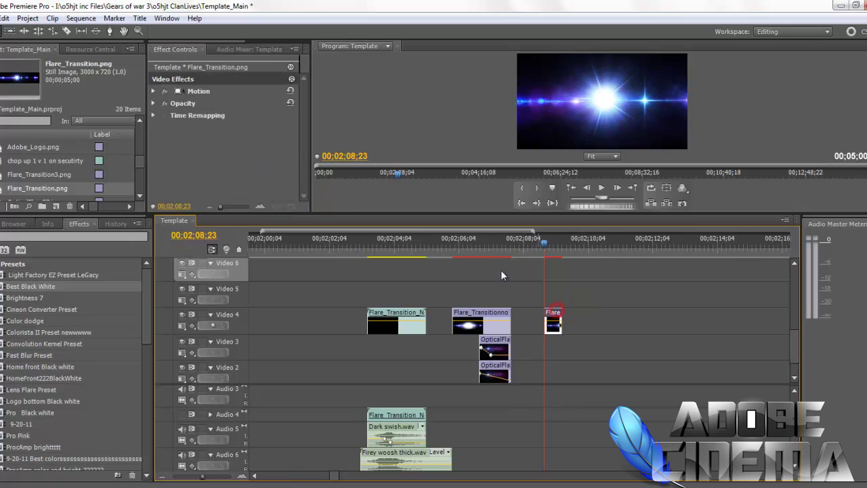
pyautogui.click(153, 91)
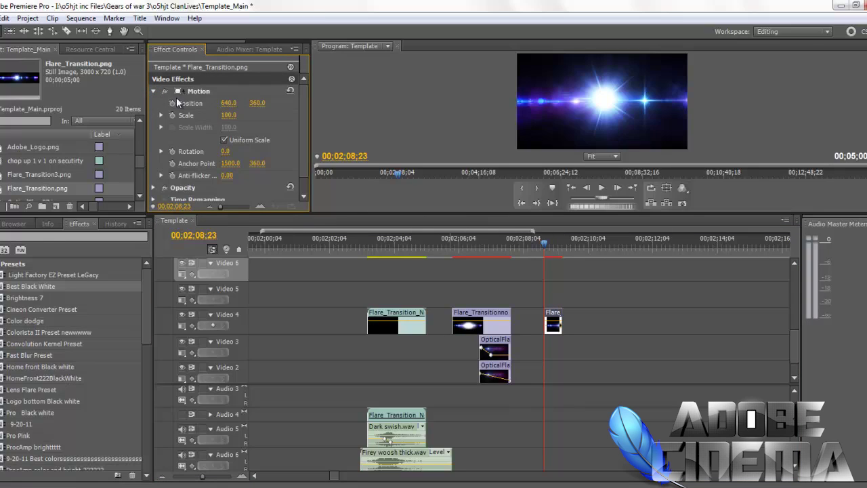
# Enable Position animation and try sliding the flare left and right via Position X.
pyautogui.click(172, 103)
pyautogui.moveTo(233, 105); pyautogui.dragTo(104, 110)
pyautogui.moveTo(228, 102); pyautogui.dragTo(406, 105)
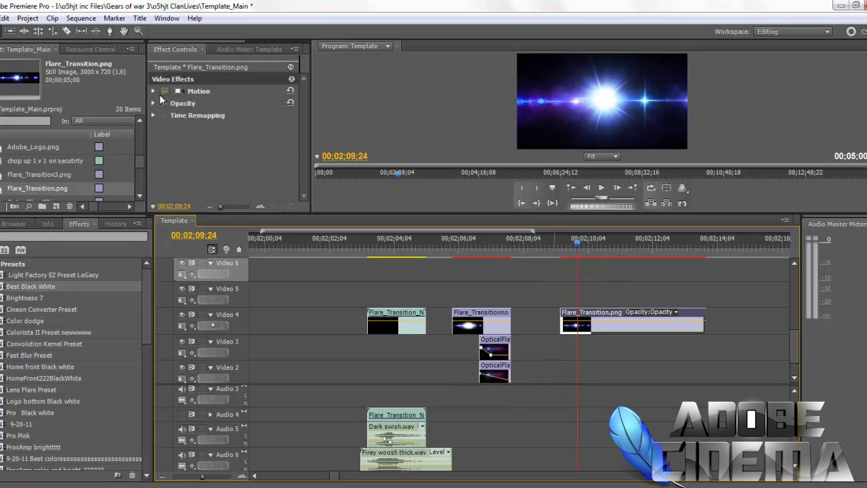
pyautogui.click(227, 90)
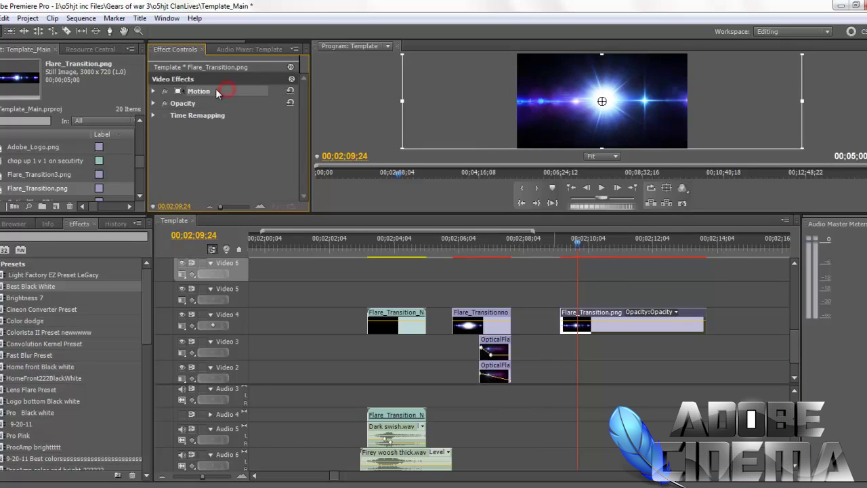
pyautogui.click(154, 90)
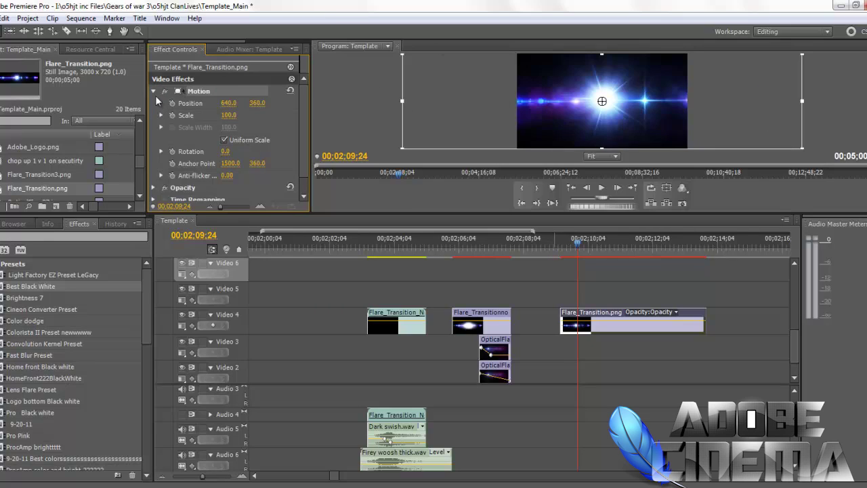
pyautogui.press('Up')
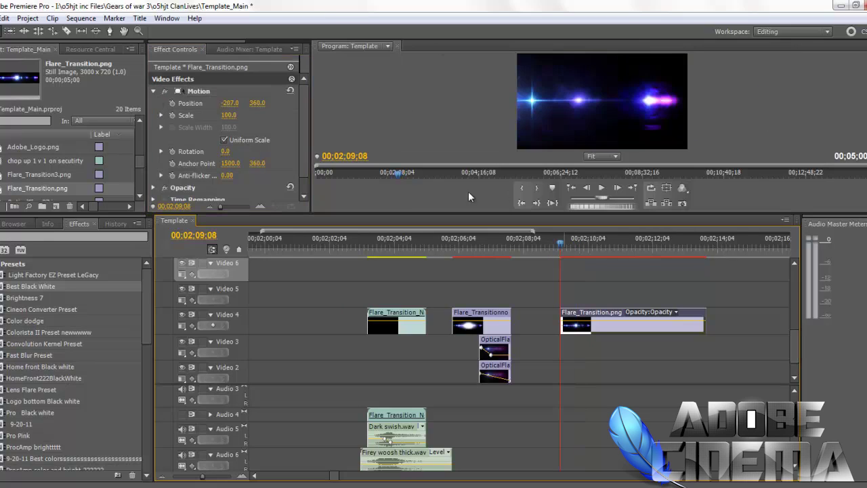
# Set a first Position keyframe at the clip start with X at -1505, off-frame.
pyautogui.click(172, 103)
pyautogui.click(230, 103)
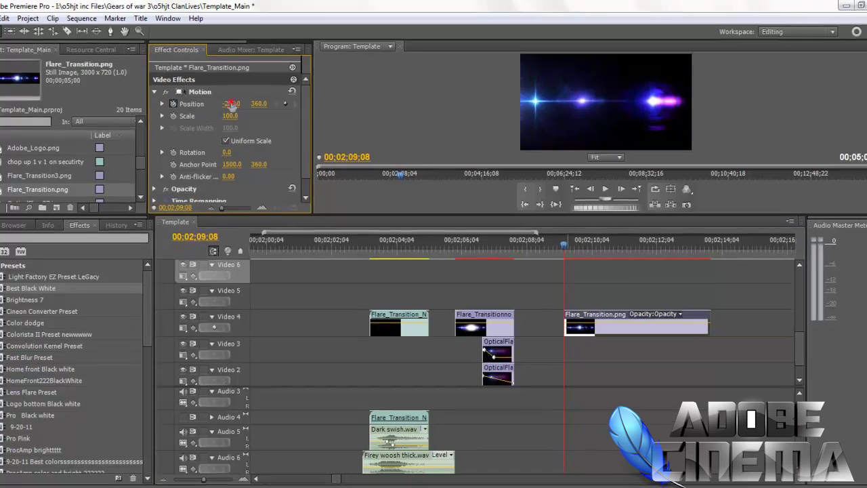
pyautogui.rightClick(233, 102)
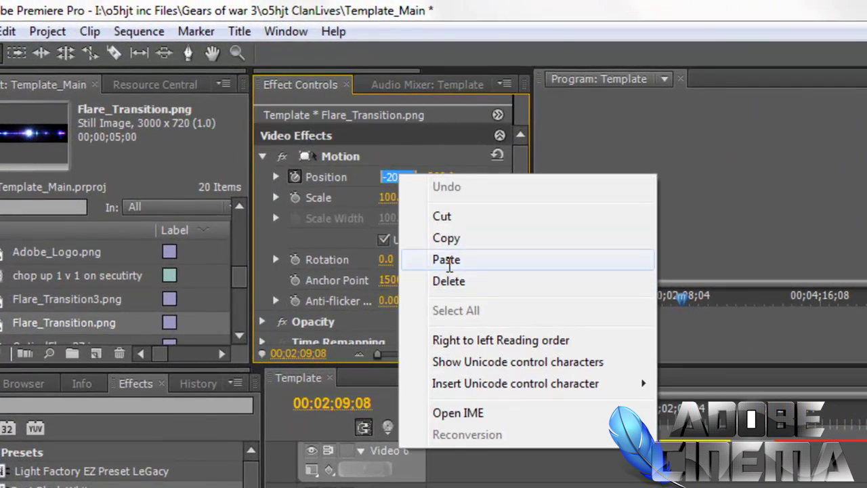
pyautogui.click(448, 259)
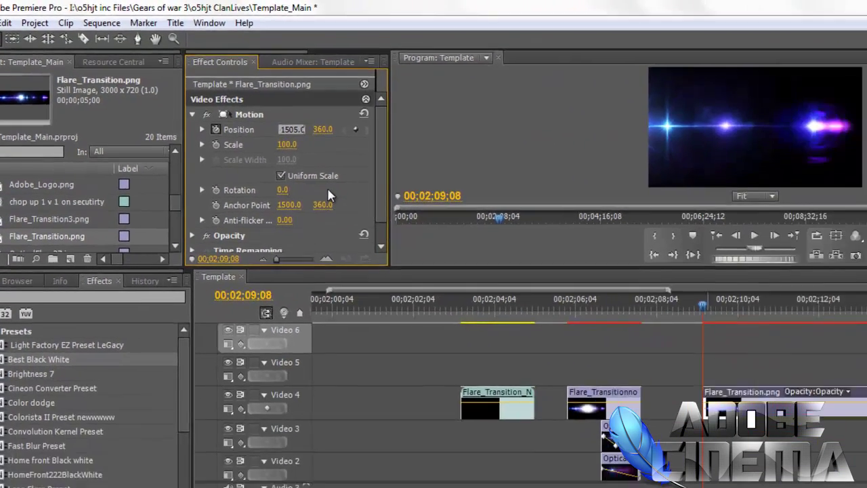
pyautogui.press('Return')
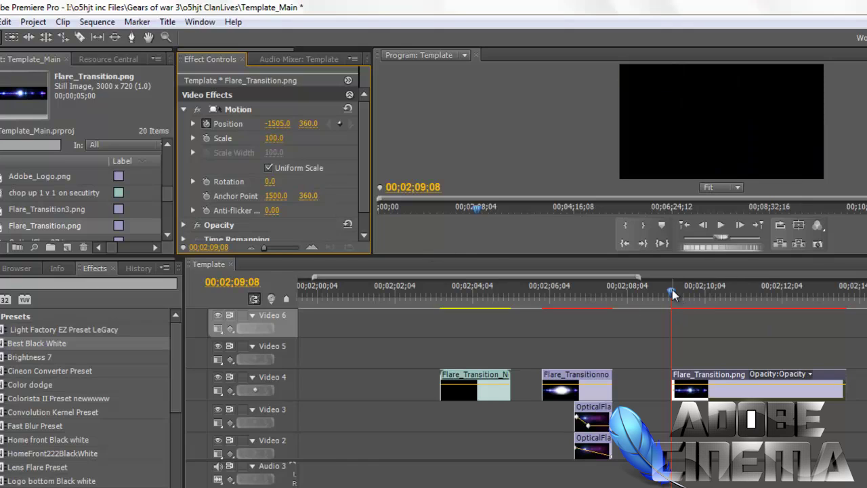
pyautogui.moveTo(671, 292); pyautogui.dragTo(683, 293)
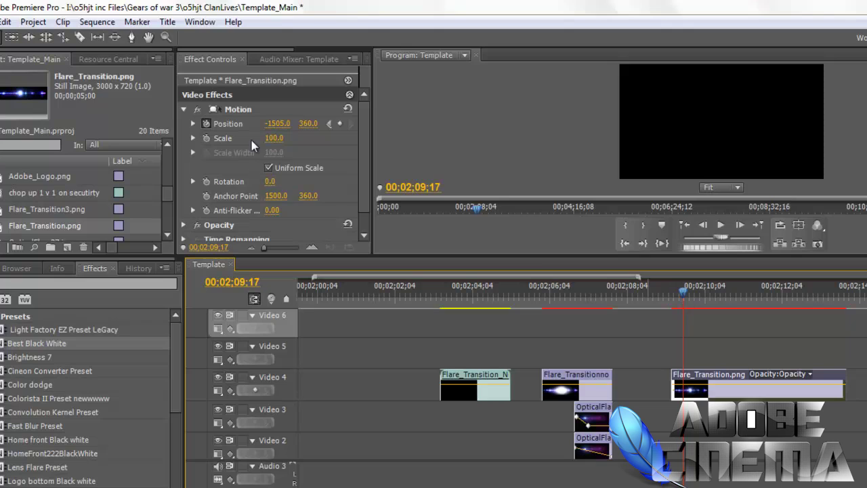
# Copy the 2799.0 Position X value from the Flare_Transitionno clip.
pyautogui.click(571, 291)
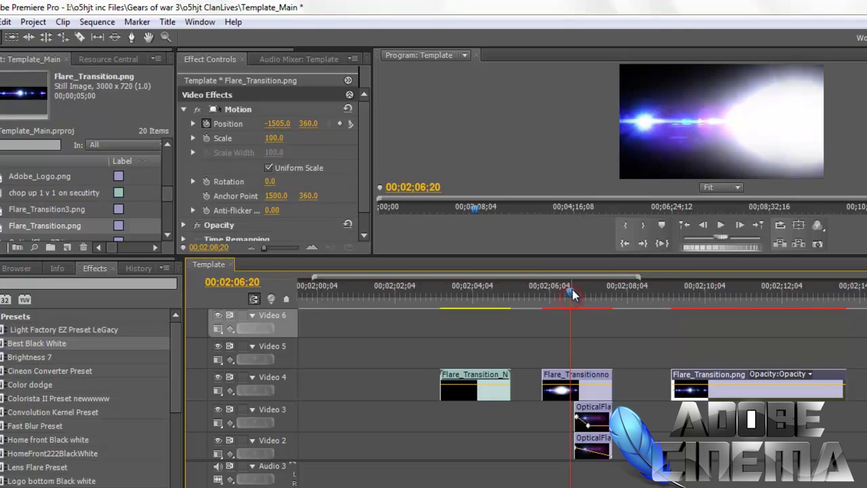
pyautogui.moveTo(574, 289); pyautogui.dragTo(561, 372)
pyautogui.click(561, 372)
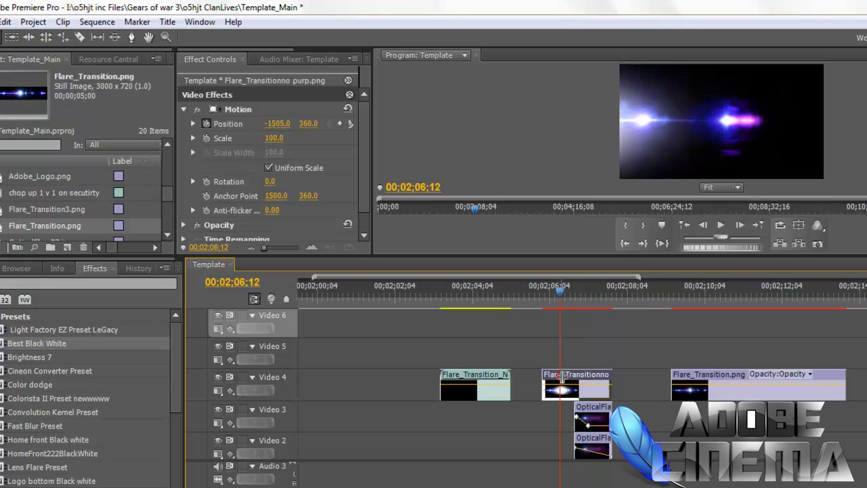
pyautogui.click(555, 292)
pyautogui.moveTo(555, 298); pyautogui.dragTo(604, 305)
pyautogui.click(276, 123)
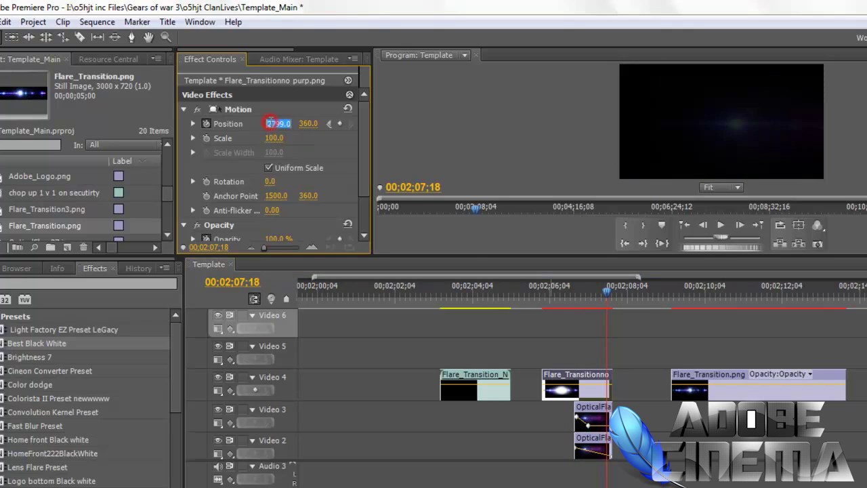
pyautogui.rightClick(278, 123)
pyautogui.click(312, 166)
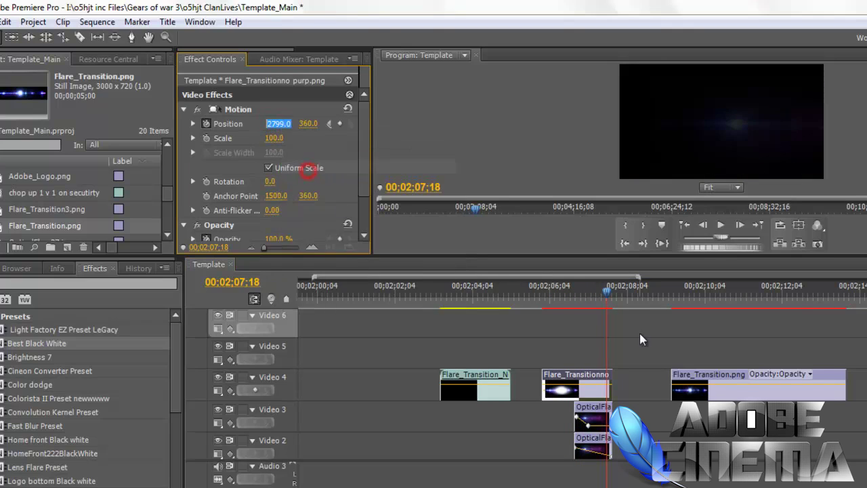
# Paste 2799.0 as Flare_Transition.png's Position X at 00;02;09;20.
pyautogui.click(607, 296)
pyautogui.moveTo(607, 297); pyautogui.dragTo(685, 313)
pyautogui.click(696, 367)
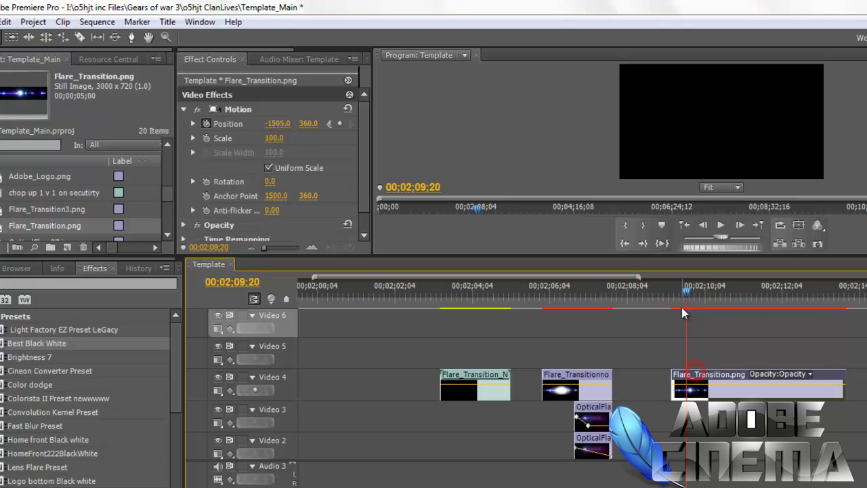
pyautogui.click(279, 124)
pyautogui.rightClick(279, 123)
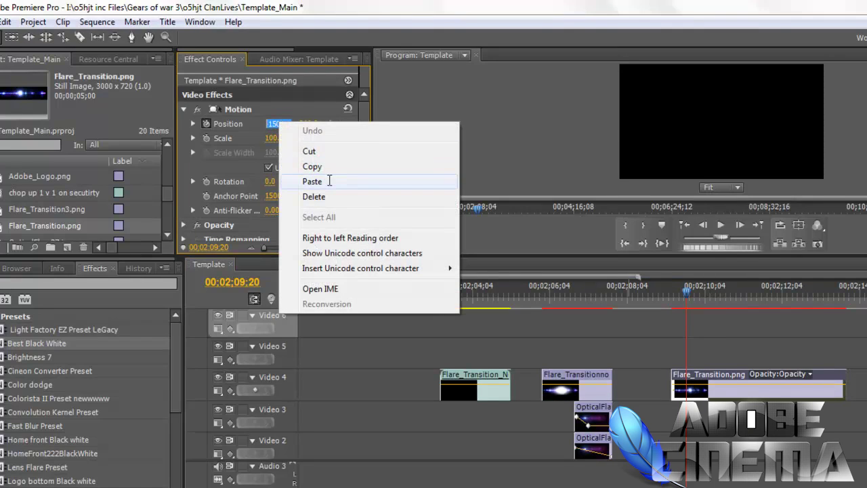
pyautogui.click(328, 180)
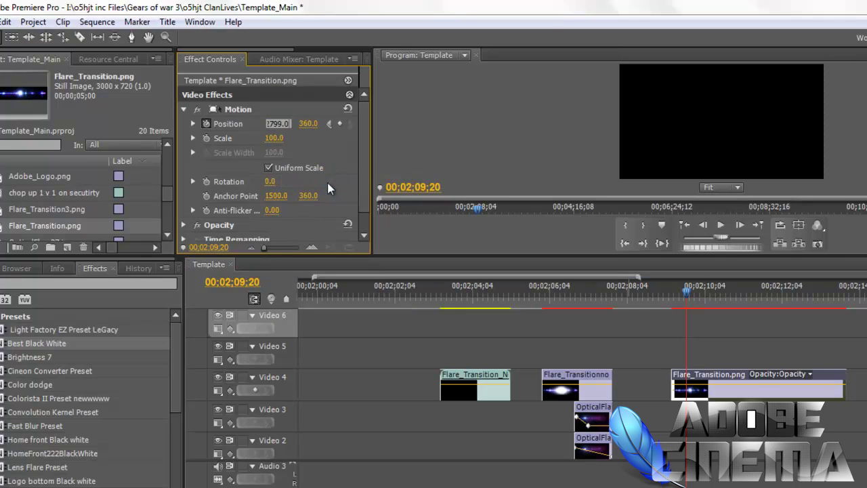
pyautogui.press('Return')
# Return to the flare's start, reselect the clip, and widen Effect Controls to show keyframes.
pyautogui.click(685, 292)
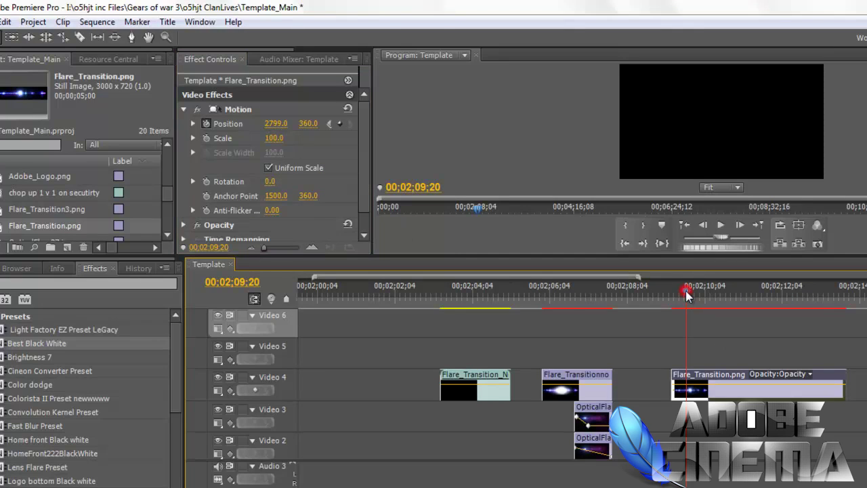
pyautogui.moveTo(686, 293); pyautogui.dragTo(548, 298)
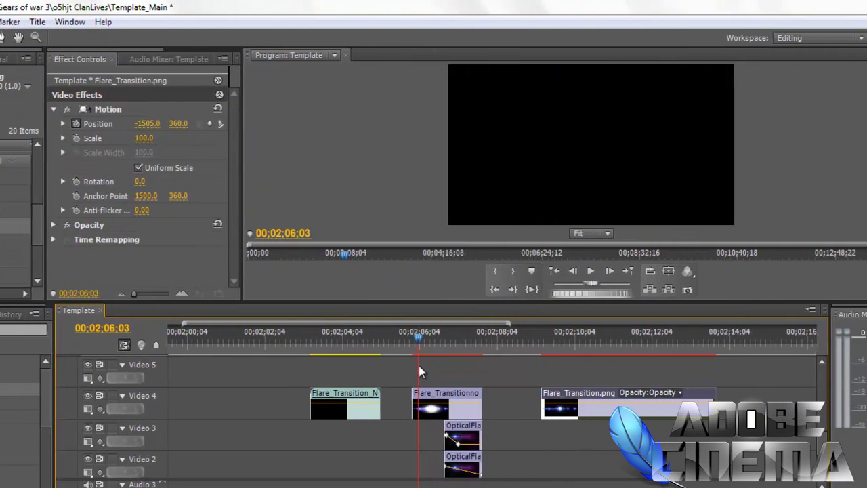
pyautogui.click(560, 397)
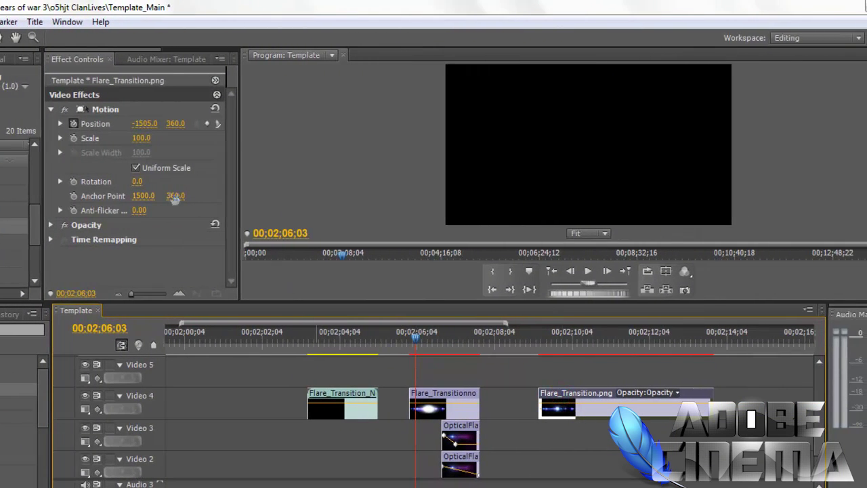
pyautogui.moveTo(239, 133); pyautogui.dragTo(355, 161)
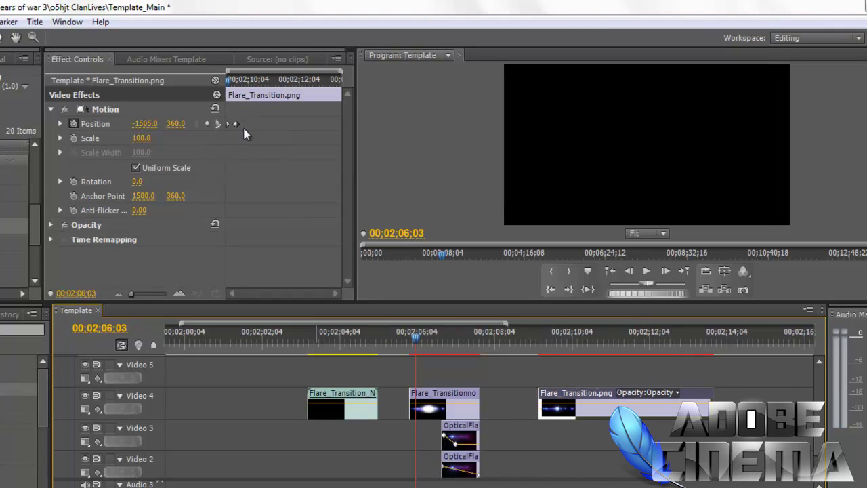
# Drag the ending Position keyframe later and play the sweep to check timing.
pyautogui.moveTo(416, 337); pyautogui.dragTo(541, 355)
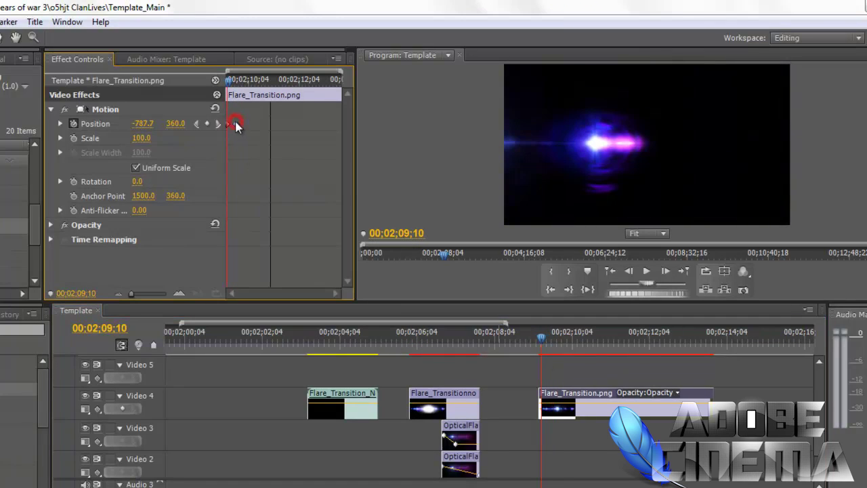
pyautogui.moveTo(237, 126); pyautogui.dragTo(251, 136)
pyautogui.moveTo(546, 345); pyautogui.dragTo(538, 342)
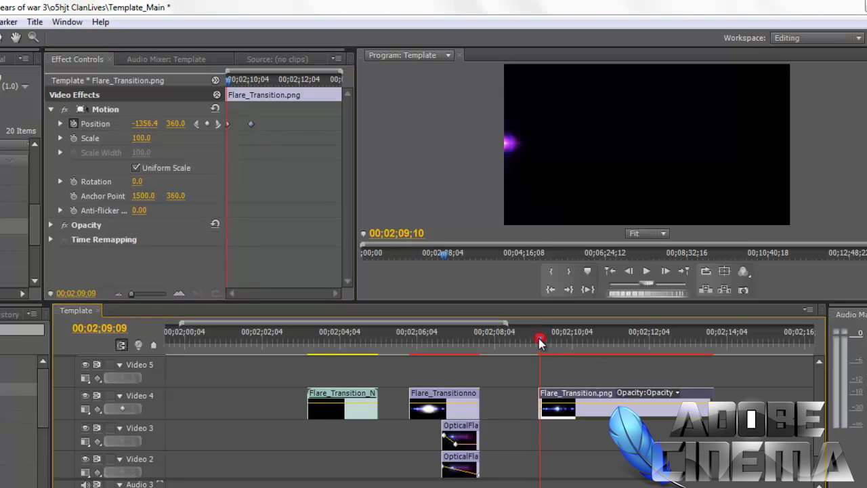
pyautogui.click(646, 271)
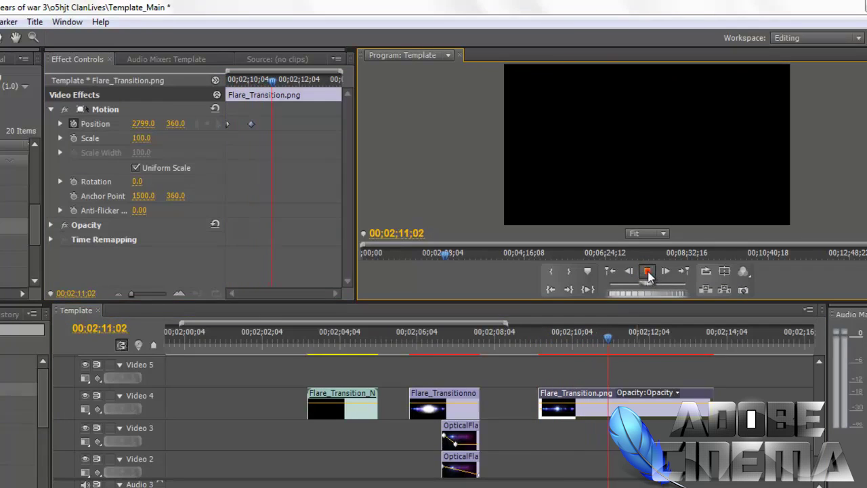
pyautogui.click(647, 270)
pyautogui.moveTo(556, 338); pyautogui.dragTo(539, 353)
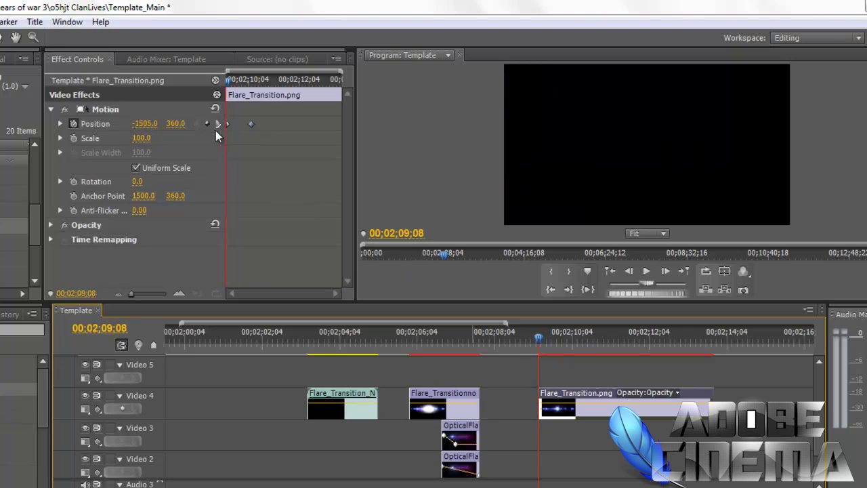
# Push the ending keyframe further right for a slower sweep and compare with the earlier flare.
pyautogui.moveTo(251, 124); pyautogui.dragTo(312, 126)
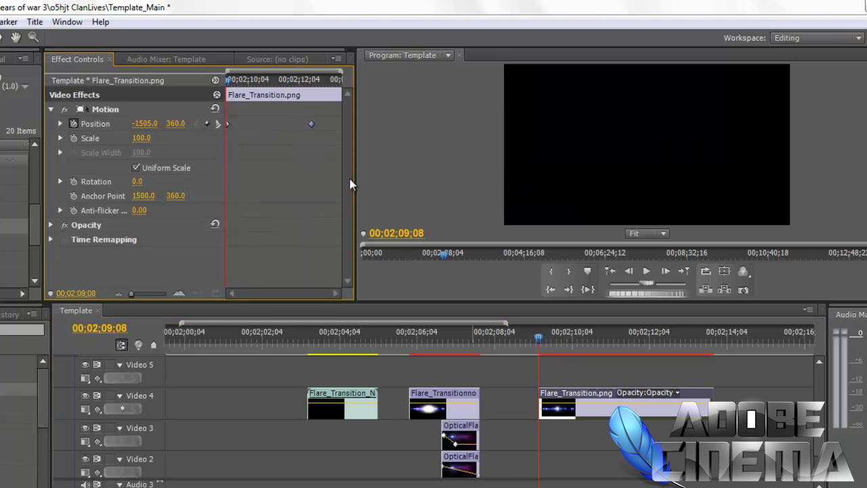
pyautogui.click(646, 272)
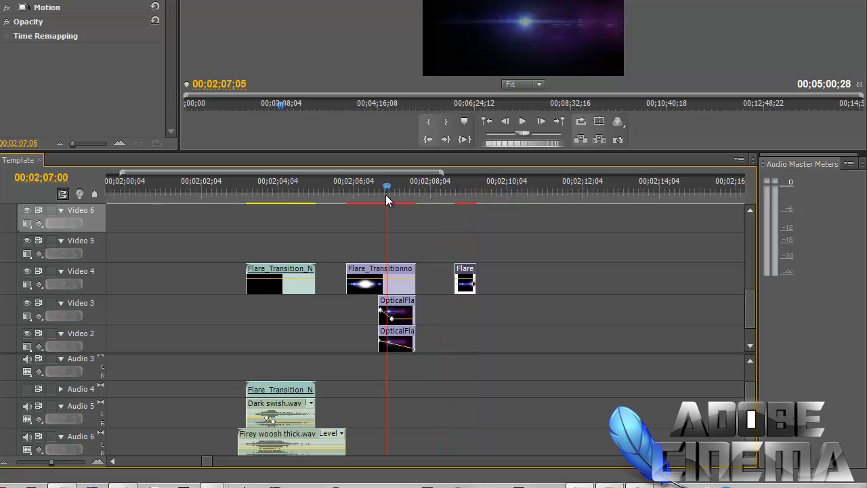
pyautogui.moveTo(385, 194); pyautogui.dragTo(355, 193)
pyautogui.moveTo(462, 272); pyautogui.dragTo(455, 293)
pyautogui.click(230, 105)
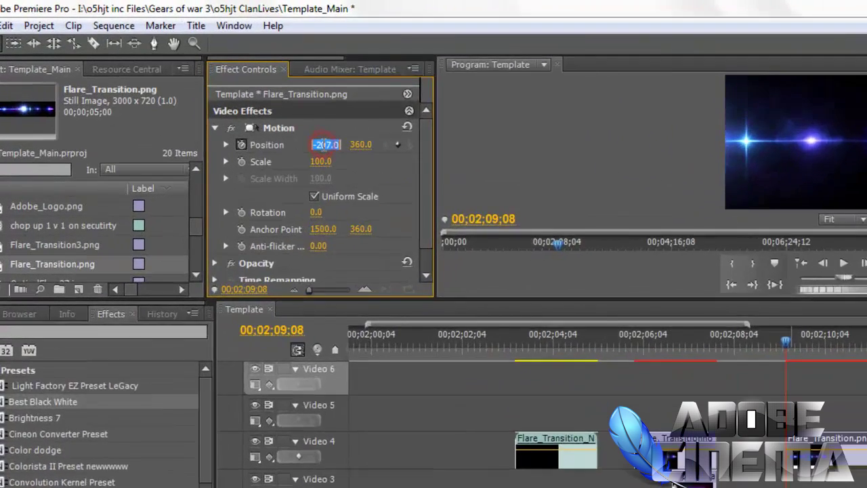
# Set the flare's starting Position X to -1505 so it begins off-frame.
pyautogui.rightClick(231, 106)
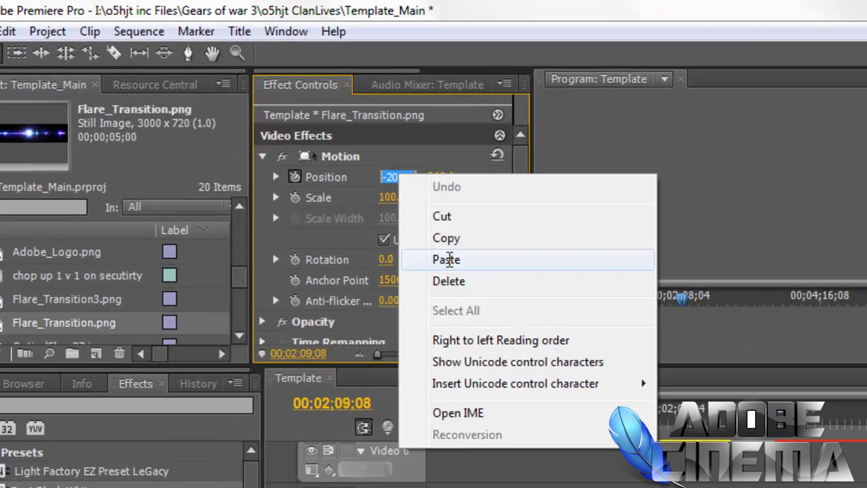
pyautogui.click(447, 259)
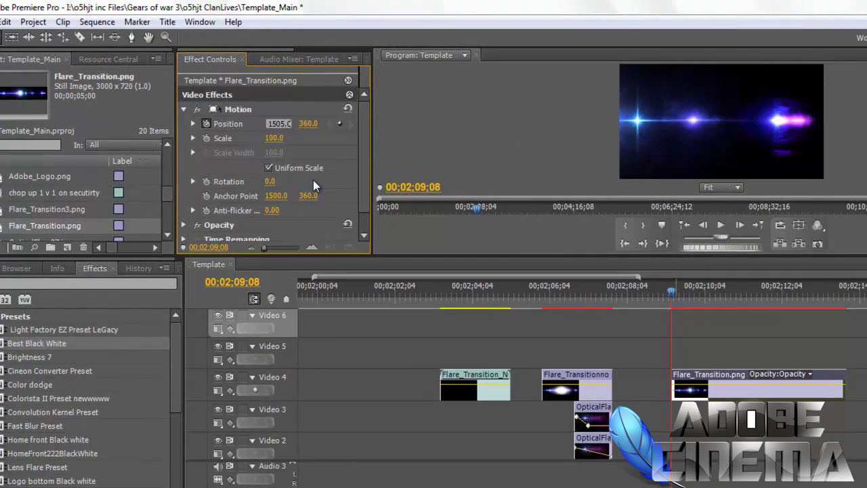
pyautogui.write('-')
pyautogui.press('Return')
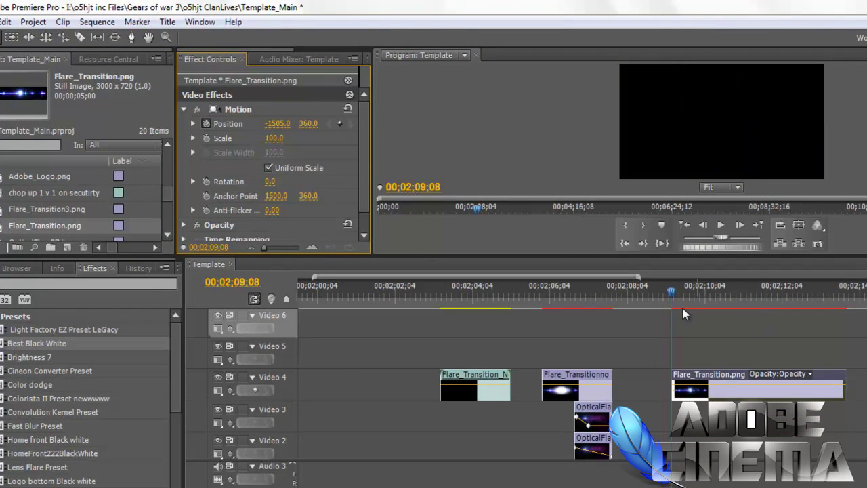
pyautogui.moveTo(673, 293); pyautogui.dragTo(684, 294)
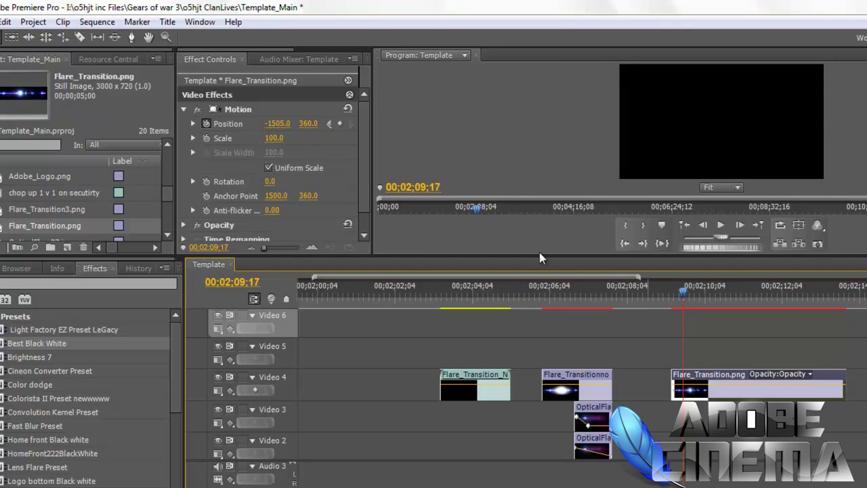
# Copy the purple flare clip's 2799.0 Position X value.
pyautogui.click(571, 292)
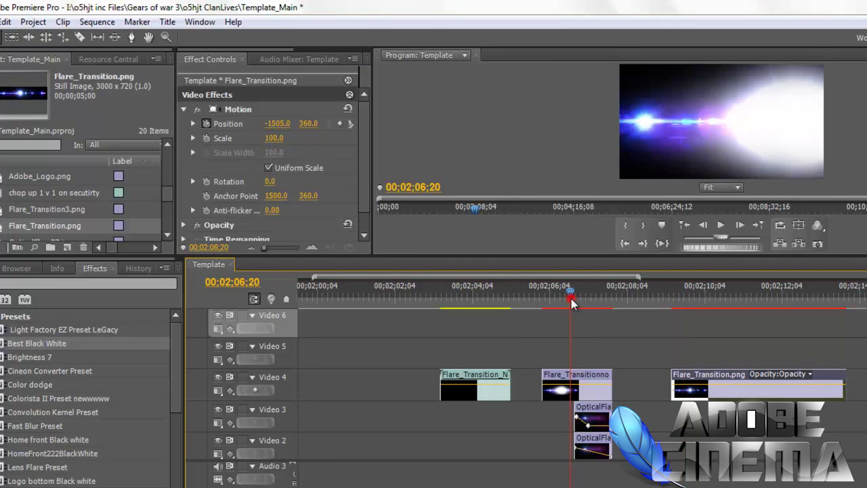
pyautogui.moveTo(572, 293); pyautogui.dragTo(559, 360)
pyautogui.click(564, 382)
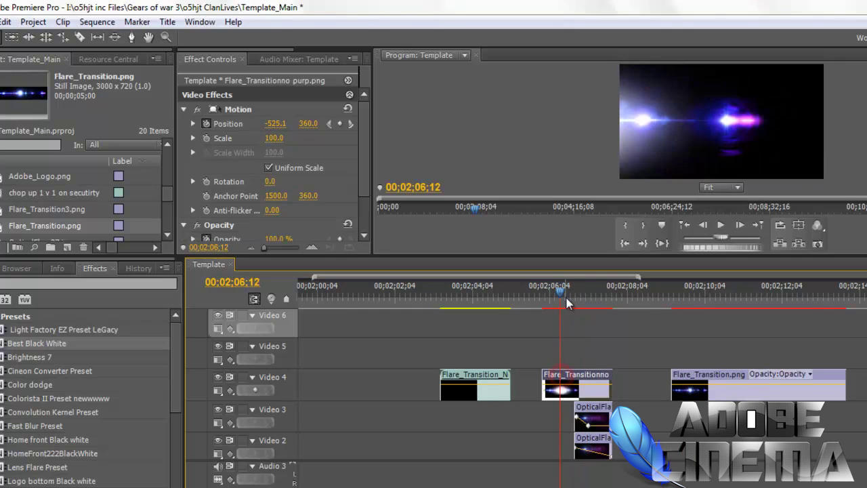
pyautogui.click(557, 297)
pyautogui.moveTo(556, 297); pyautogui.dragTo(607, 306)
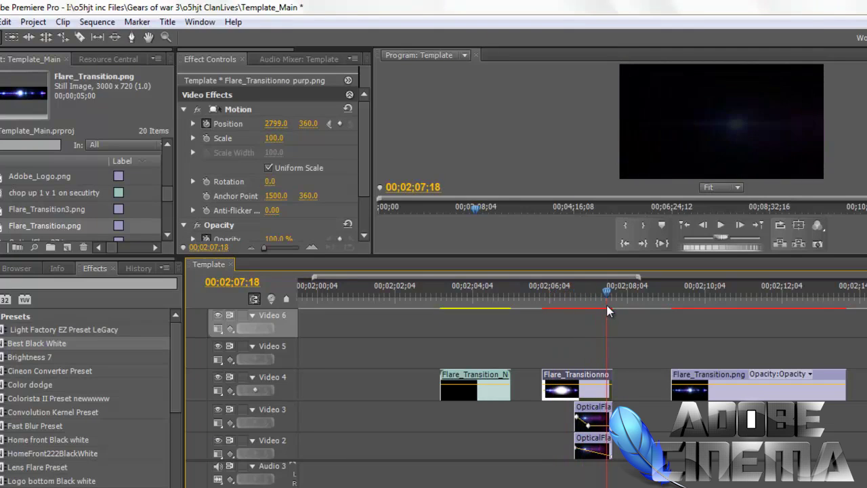
pyautogui.click(274, 123)
pyautogui.rightClick(276, 121)
pyautogui.click(308, 168)
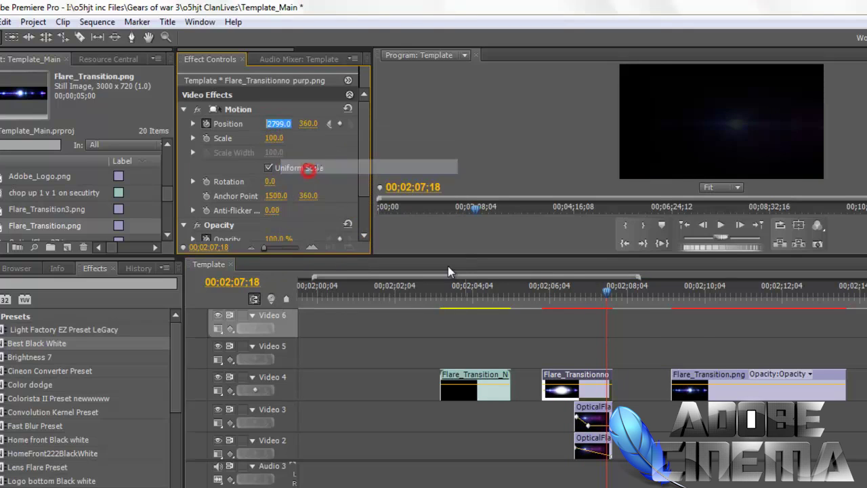
# Paste 2799.0 into Flare_Transition.png's Position X and scrub back to watch the pass.
pyautogui.moveTo(607, 292); pyautogui.dragTo(687, 317)
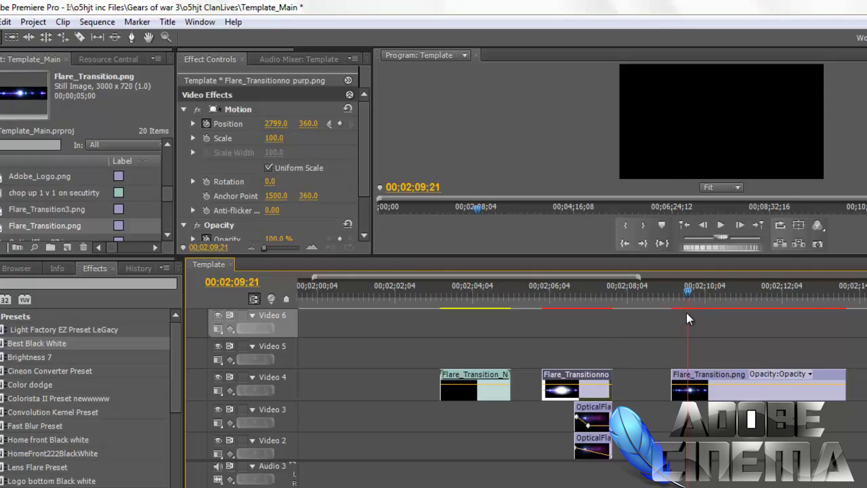
pyautogui.press('Left')
pyautogui.click(695, 366)
pyautogui.click(278, 126)
pyautogui.rightClick(277, 122)
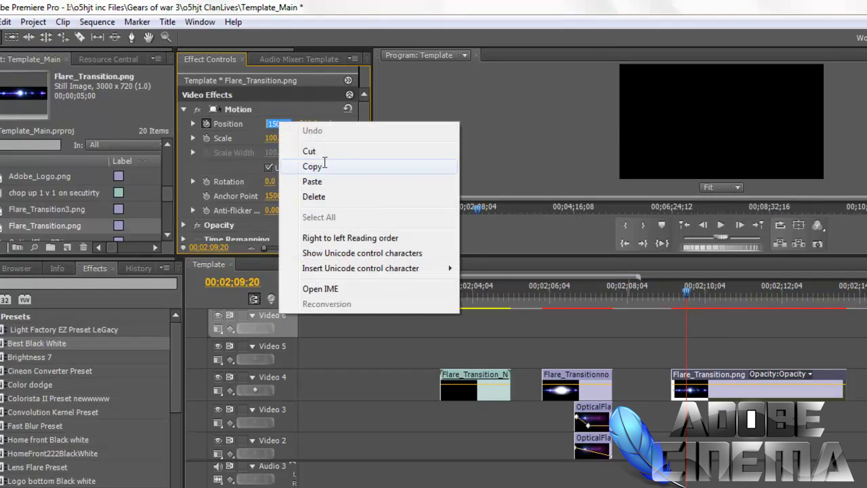
pyautogui.click(312, 181)
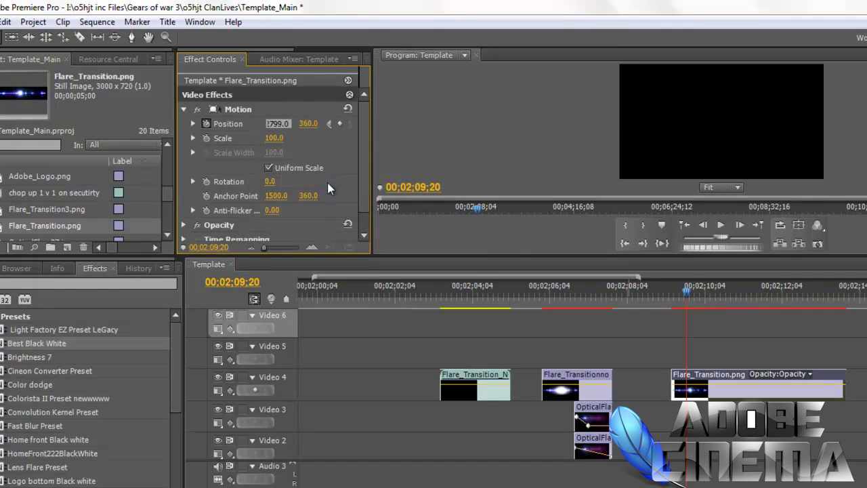
pyautogui.press('Return')
pyautogui.click(686, 292)
pyautogui.moveTo(686, 292); pyautogui.dragTo(671, 295)
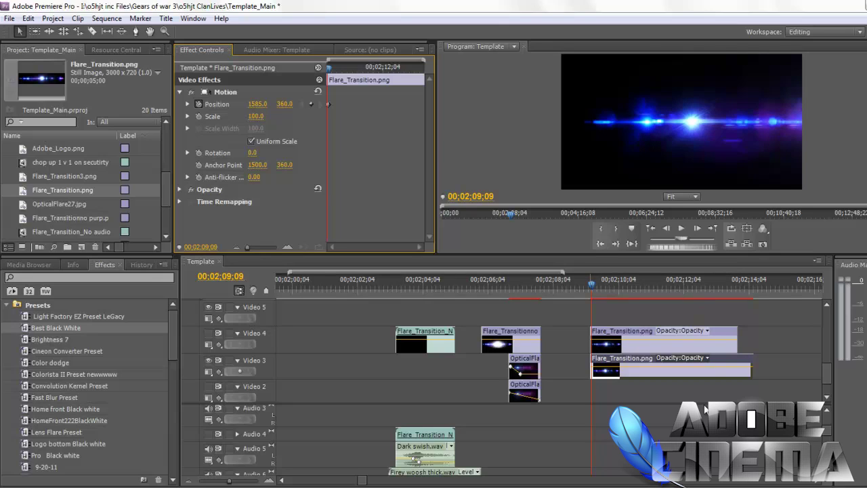
# Add a Position keyframe moving the flare right to X 1780.2, preview, then shift the end keyframe later.
pyautogui.press('Right')
pyautogui.press('Right')
pyautogui.press('Right')
pyautogui.press('Right')
pyautogui.press('Right')
pyautogui.press('Right')
pyautogui.press('Right')
pyautogui.press('Right')
pyautogui.press('Right')
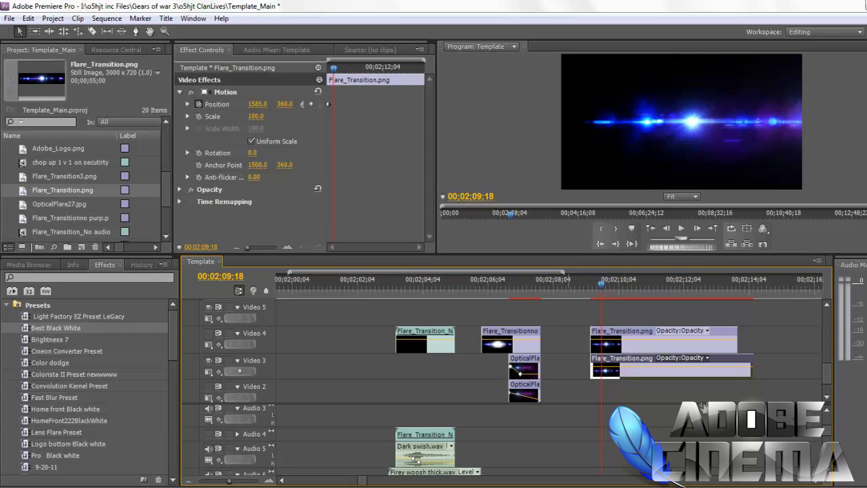
pyautogui.hotkey('shift', '5')
pyautogui.moveTo(257, 104); pyautogui.dragTo(692, 103)
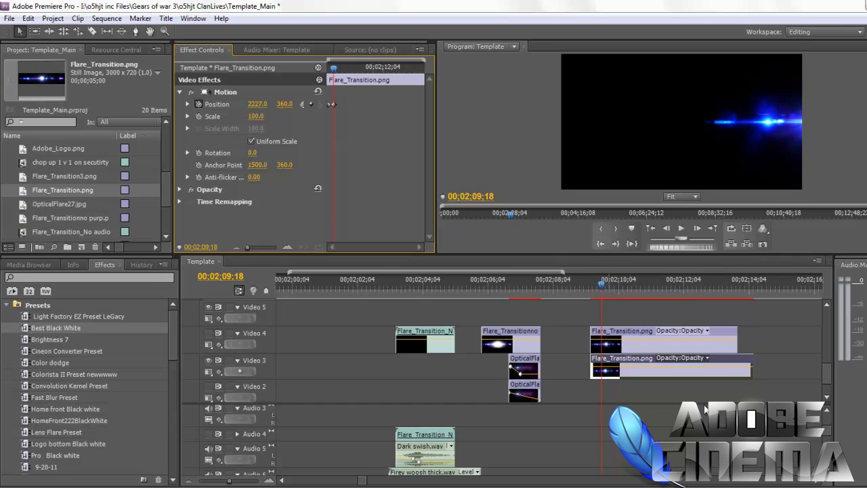
pyautogui.press('Left')
pyautogui.press('Left')
pyautogui.press('Left')
pyautogui.press('Left')
pyautogui.press('Left')
pyautogui.press('Left')
pyautogui.press('Left')
pyautogui.press('Left')
pyautogui.press('Left')
pyautogui.press('Left')
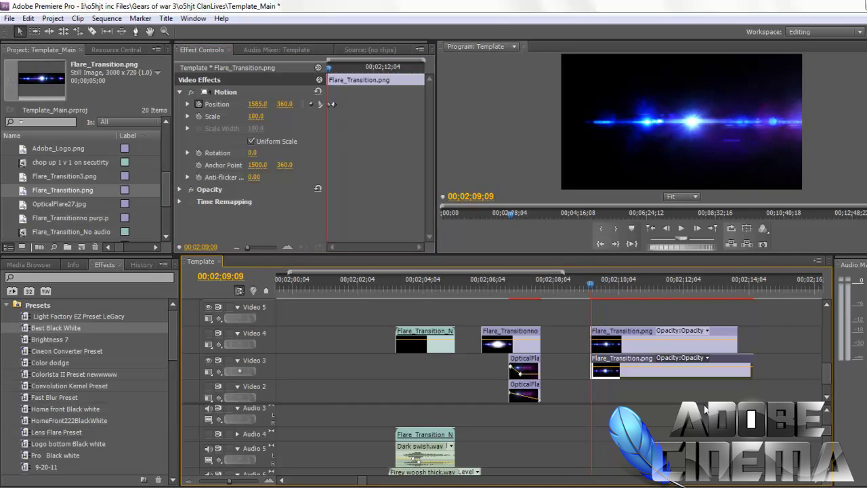
pyautogui.click(681, 228)
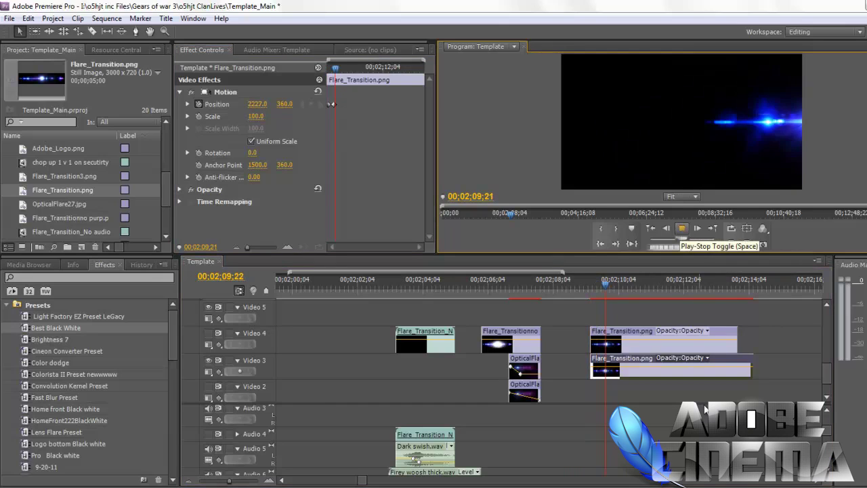
pyautogui.click(681, 228)
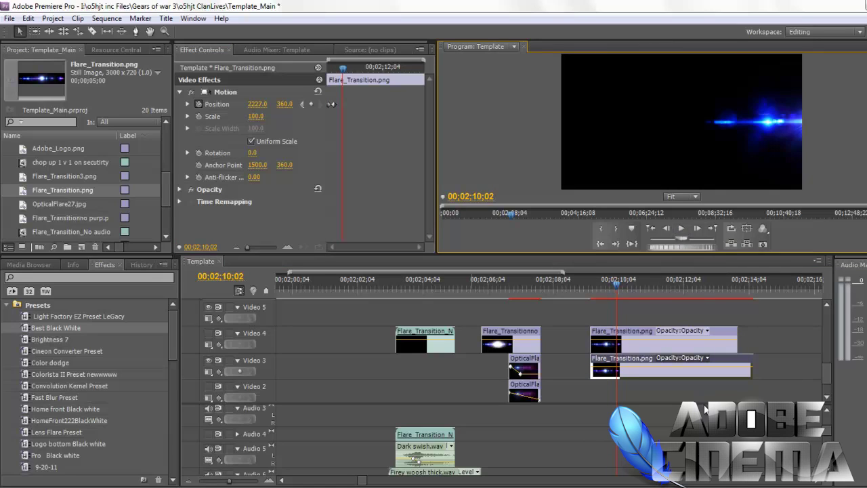
pyautogui.moveTo(343, 103); pyautogui.dragTo(374, 104)
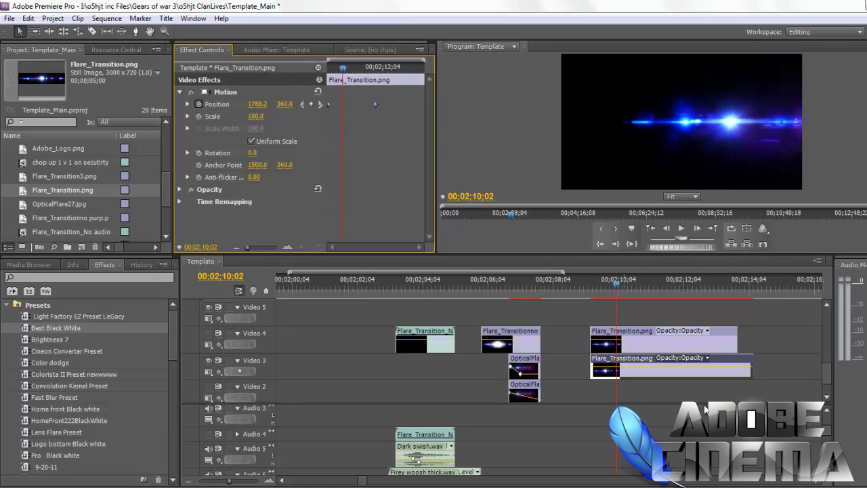
# Play the flare sweep and step frame by frame to where the fade should start.
pyautogui.press('j')
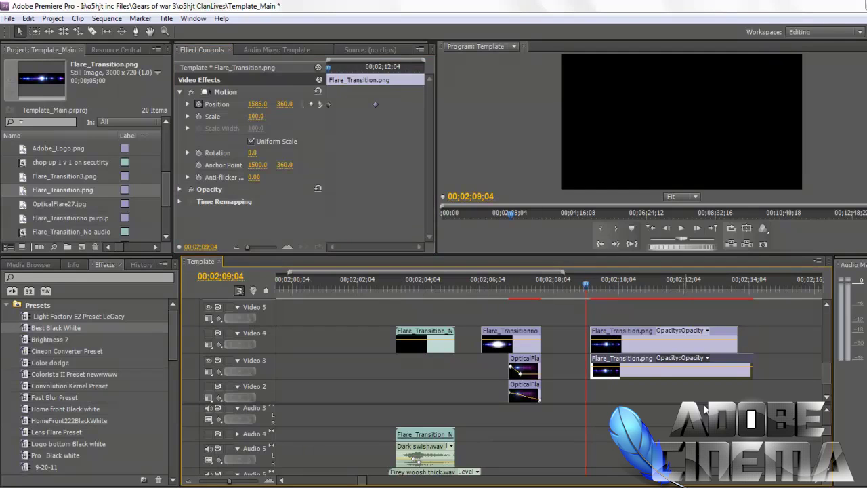
pyautogui.press('space')
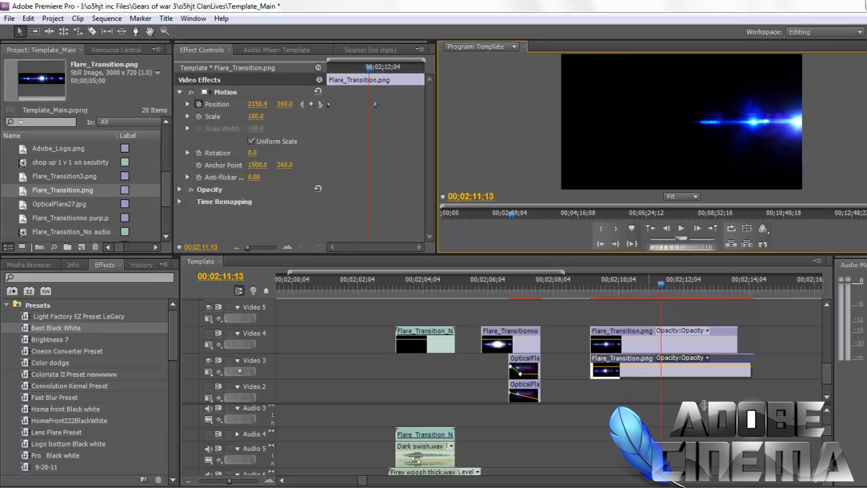
pyautogui.press('j')
pyautogui.press('Left')
pyautogui.press('Left')
pyautogui.press('Left')
pyautogui.press('Left')
pyautogui.press('Left')
pyautogui.press('Left')
pyautogui.press('Left')
pyautogui.press('Left')
pyautogui.press('Left')
pyautogui.press('Left')
pyautogui.press('Left')
pyautogui.press('Left')
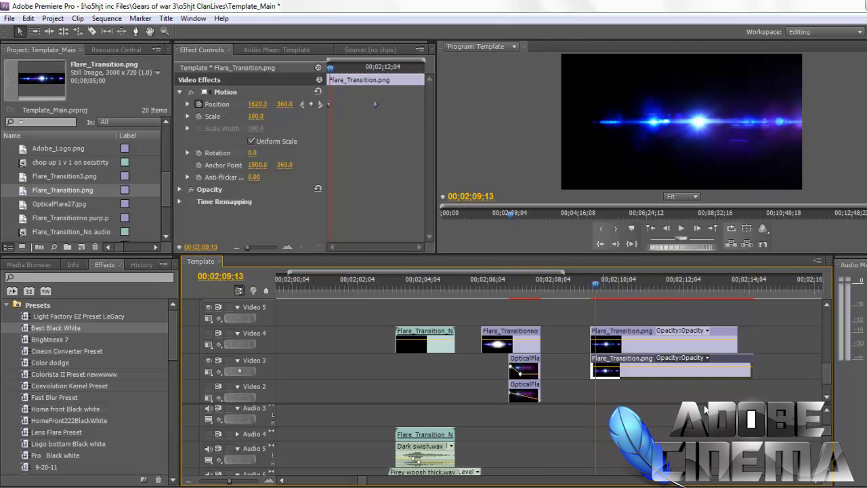
pyautogui.press('Left')
pyautogui.press('Left')
pyautogui.press('Left')
pyautogui.press('Left')
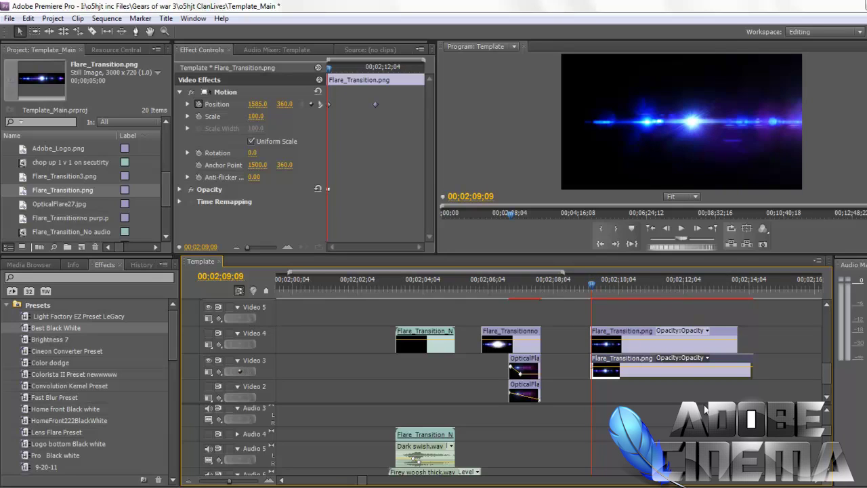
pyautogui.press('Right')
pyautogui.press('Right')
pyautogui.press('Right')
pyautogui.press('Right')
pyautogui.press('Right')
pyautogui.press('Right')
pyautogui.press('Right')
pyautogui.press('Right')
pyautogui.press('Right')
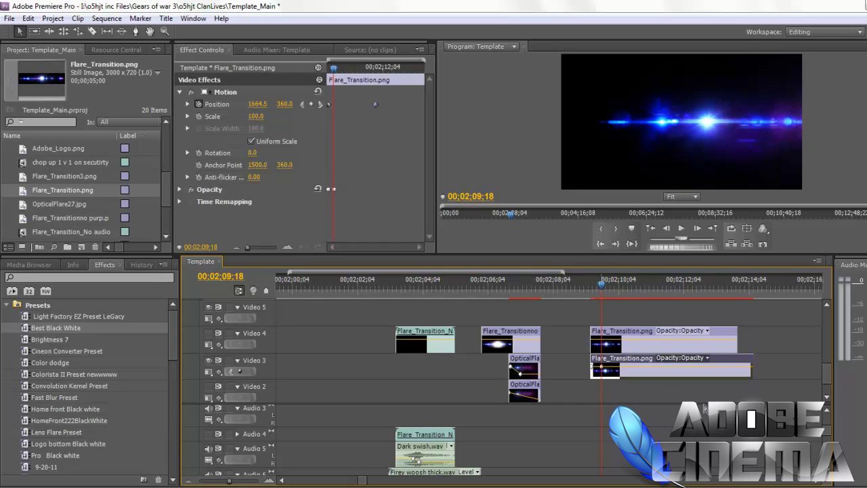
# Fade the Video 3 flare copy's opacity to 0, preview it, and bring up the SOUND FX folder.
pyautogui.moveTo(600, 366); pyautogui.dragTo(604, 373)
pyautogui.press('Left')
pyautogui.press('Left')
pyautogui.press('Left')
pyautogui.press('Left')
pyautogui.press('Left')
pyautogui.press('Left')
pyautogui.press('Left')
pyautogui.press('Left')
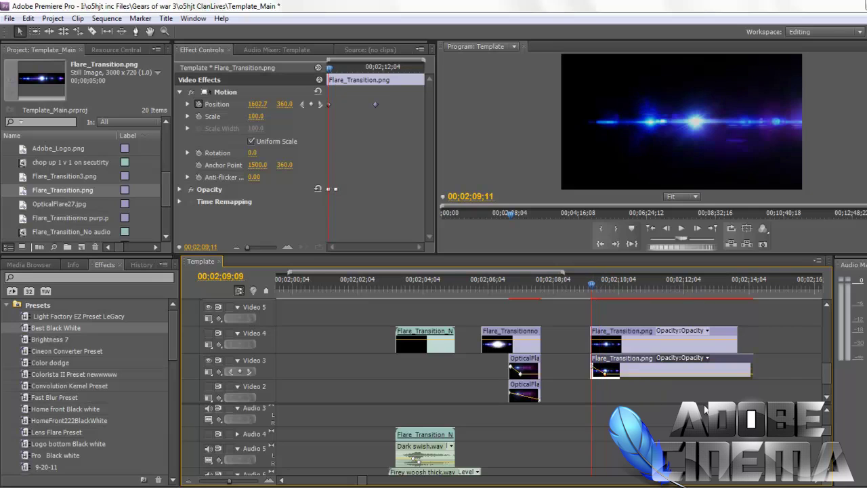
pyautogui.press('Right')
pyautogui.press('Right')
pyautogui.press('Right')
pyautogui.press('Right')
pyautogui.press('Right')
pyautogui.press('Right')
pyautogui.press('Right')
pyautogui.press('Right')
pyautogui.press('Left')
pyautogui.press('Left')
pyautogui.press('Left')
pyautogui.press('Left')
pyautogui.press('Left')
pyautogui.press('Left')
pyautogui.press('Left')
pyautogui.press('Left')
pyautogui.press('Right')
pyautogui.press('Right')
pyautogui.press('Right')
pyautogui.press('Right')
pyautogui.press('Right')
pyautogui.press('Right')
pyautogui.press('Right')
pyautogui.press('Right')
pyautogui.press('Right')
pyautogui.press('Right')
pyautogui.press('Right')
pyautogui.press('Right')
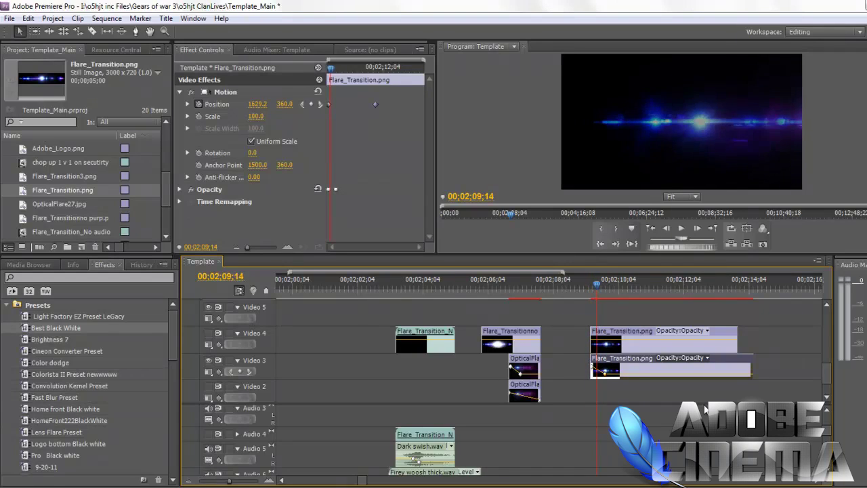
pyautogui.press('Left')
pyautogui.press('Left')
pyautogui.press('Left')
pyautogui.press('Left')
pyautogui.press('Left')
pyautogui.press('Left')
pyautogui.press('Left')
pyautogui.press('Left')
pyautogui.press('Left')
pyautogui.press('Left')
pyautogui.press('Left')
pyautogui.press('Left')
pyautogui.press('Left')
pyautogui.press('Left')
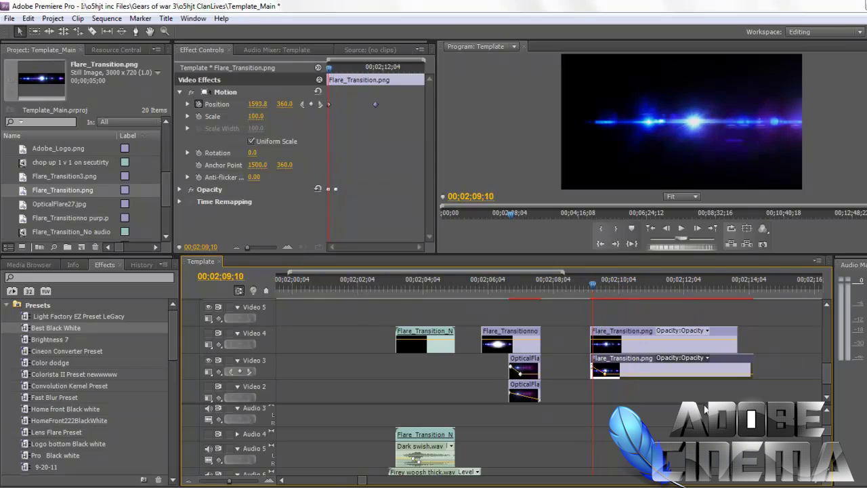
pyautogui.press('space')
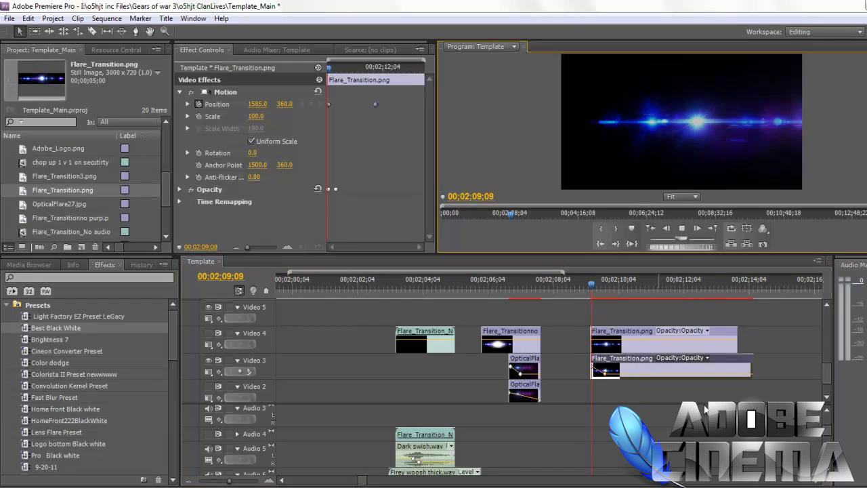
pyautogui.press('space')
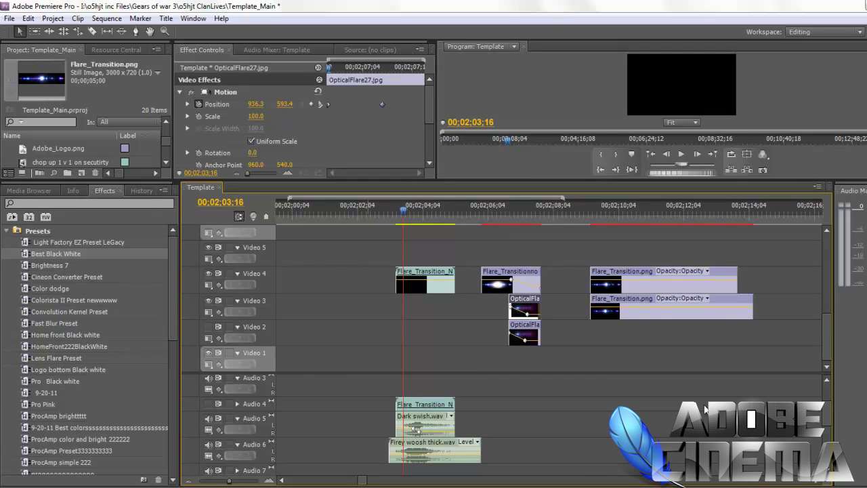
pyautogui.moveTo(367, 487)
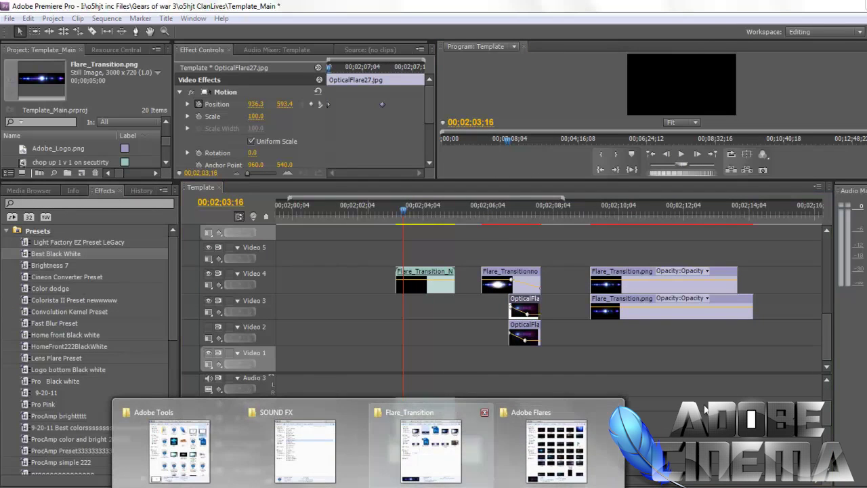
pyautogui.click(305, 446)
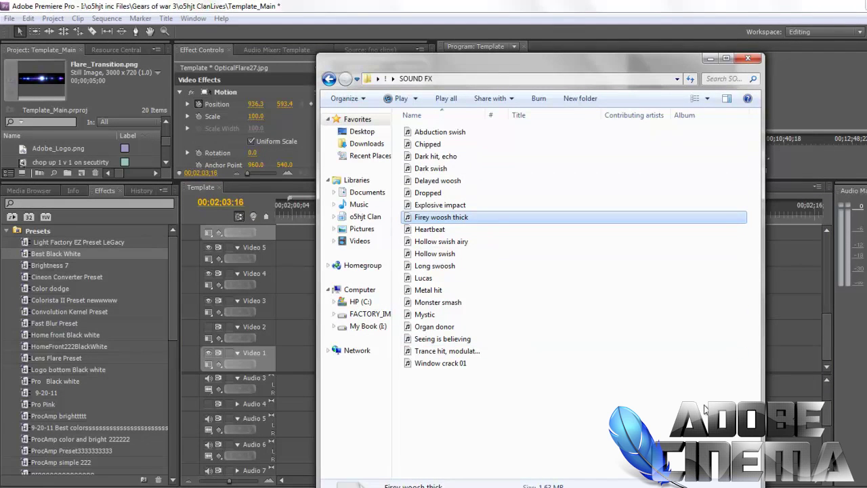
# Import Firey woosh thick.wav from the SOUND FX folder and minimize that folder window.
pyautogui.moveTo(420, 217)
pyautogui.mouseDown()
pyautogui.moveTo(234, 220)
pyautogui.moveTo(82, 186)
pyautogui.moveTo(396, 225)
pyautogui.moveTo(407, 217)
pyautogui.mouseUp()
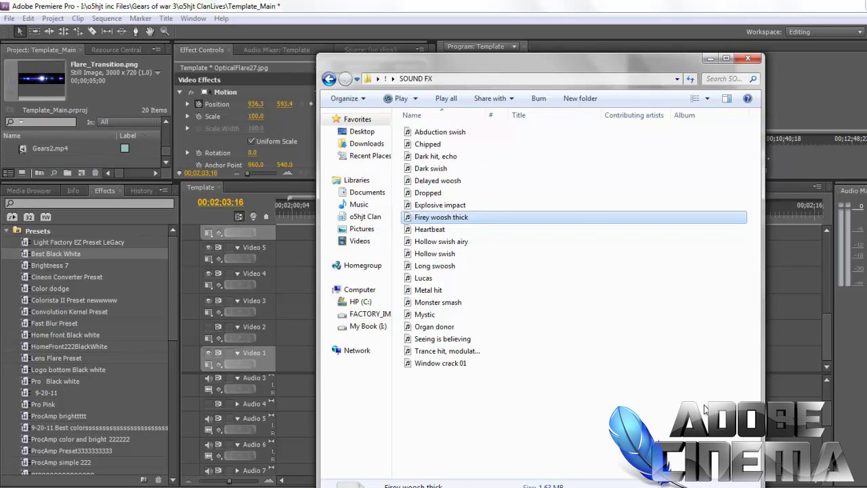
pyautogui.click(710, 59)
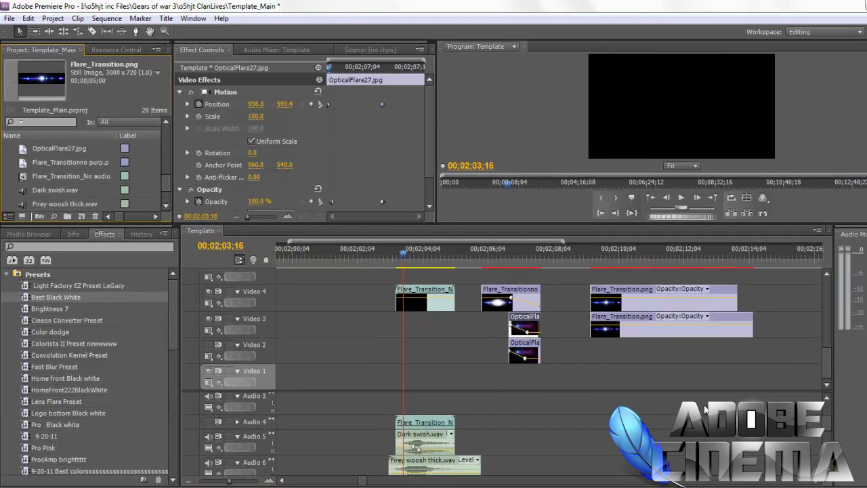
# Keep the Flare_Transition_No audio item's name and place it on the timeline.
pyautogui.click(73, 176)
pyautogui.press('Escape')
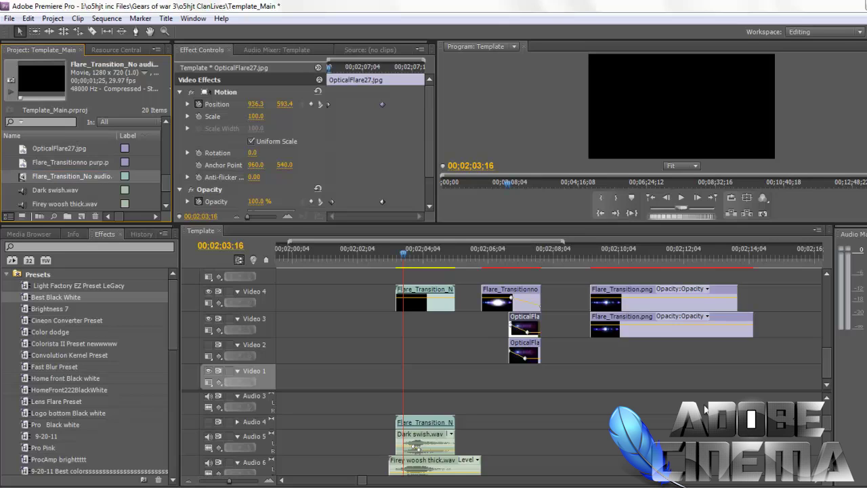
pyautogui.moveTo(72, 176); pyautogui.dragTo(704, 406)
# Preview the first flare, then drop Dark swish.wav on Audio 3 under the second flare.
pyautogui.press('space')
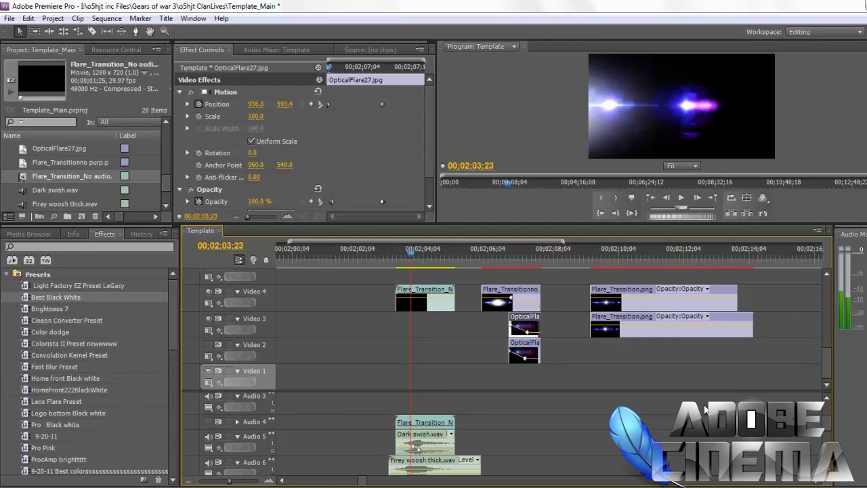
pyautogui.press('space')
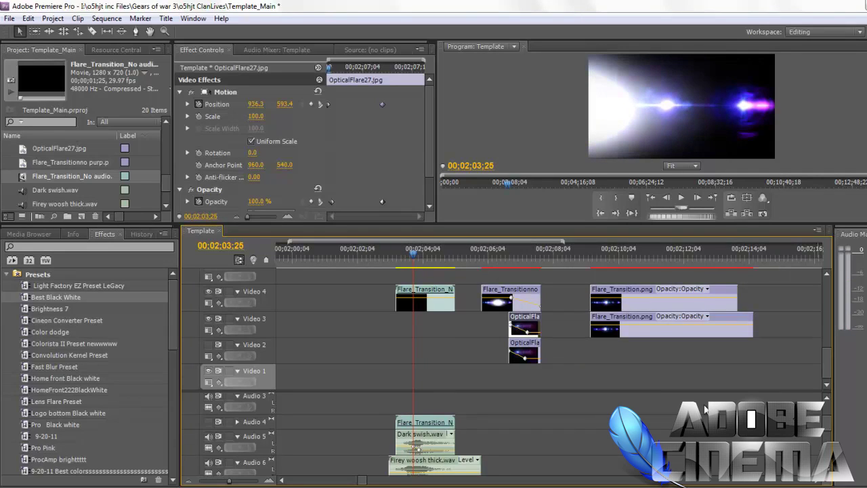
pyautogui.scroll(-1, 705, 408)
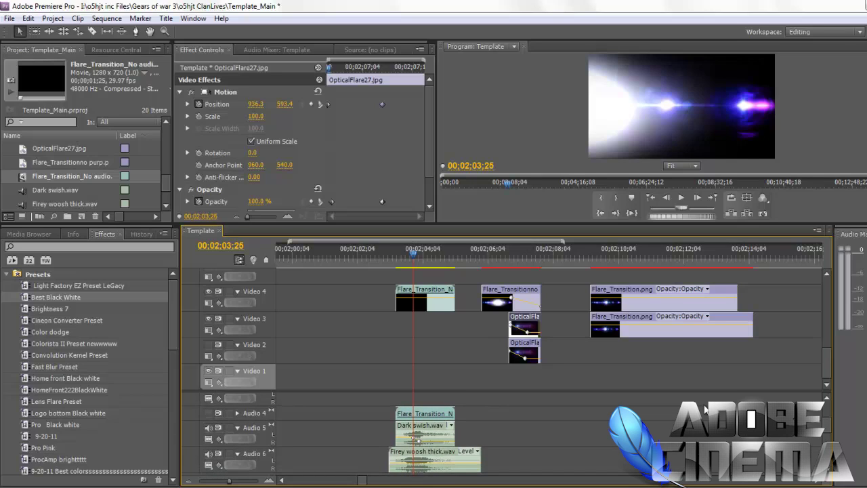
pyautogui.press('Right')
pyautogui.press('Right')
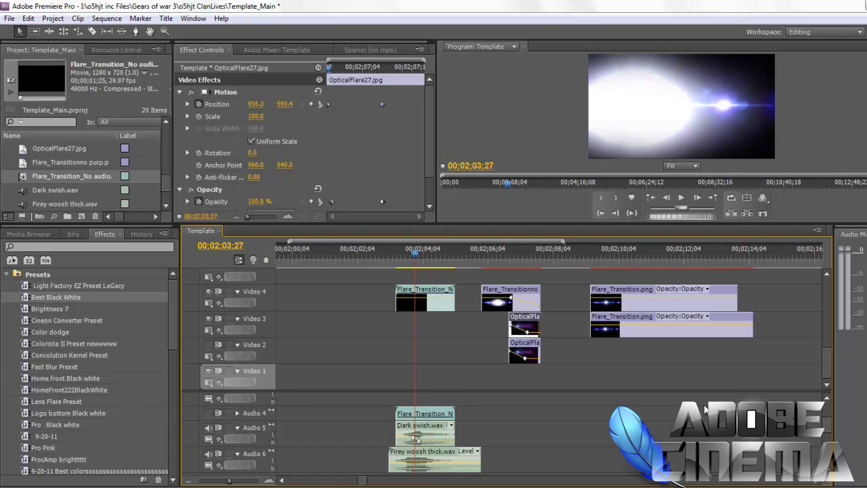
pyautogui.press('Right')
pyautogui.press('Right')
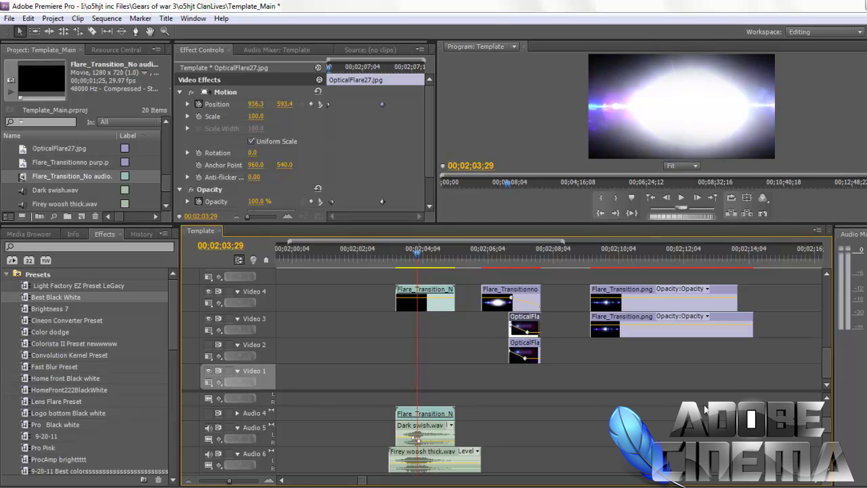
pyautogui.moveTo(55, 190); pyautogui.dragTo(511, 398)
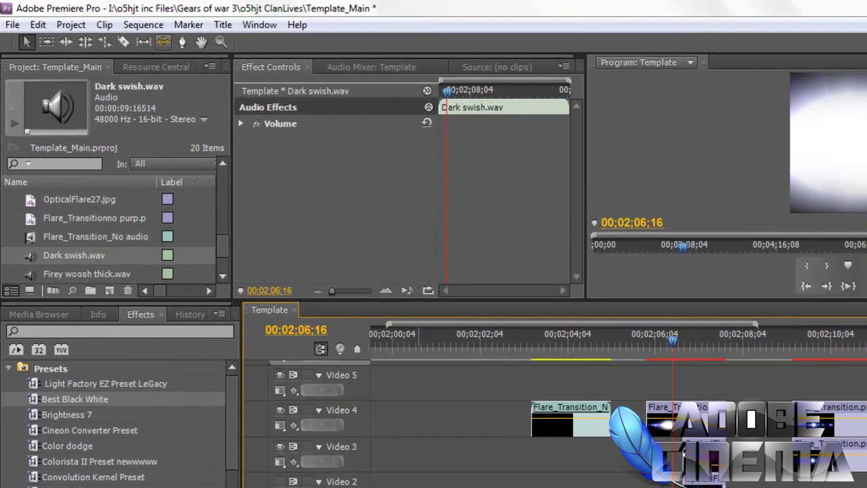
# Slide the Dark swish.wav clip a few frames earlier and bring up the Audio Mixer.
pyautogui.click(163, 42)
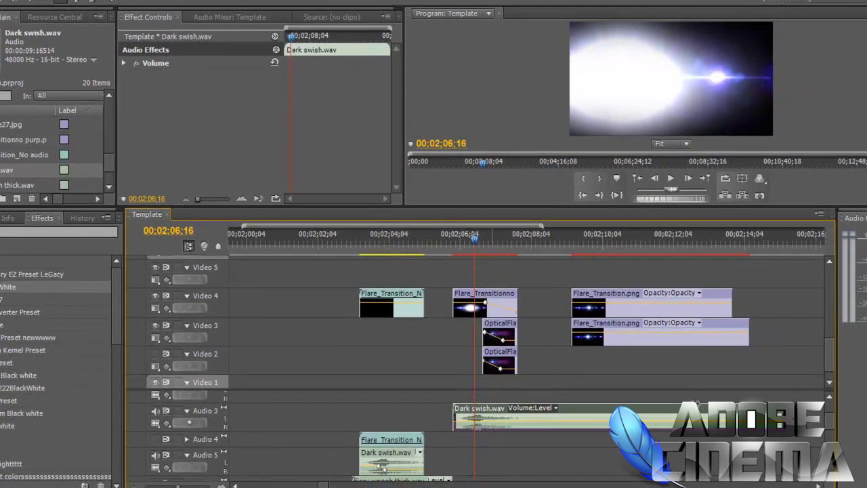
pyautogui.moveTo(486, 424); pyautogui.dragTo(482, 423)
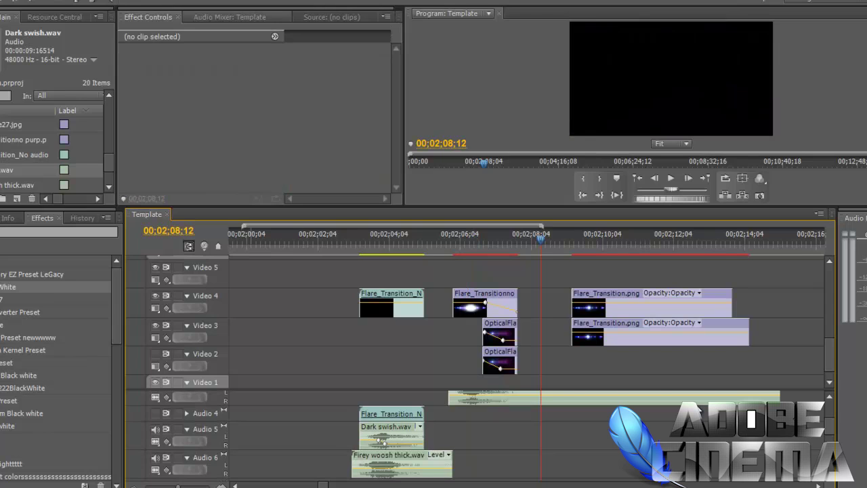
pyautogui.hotkey('shift', '6')
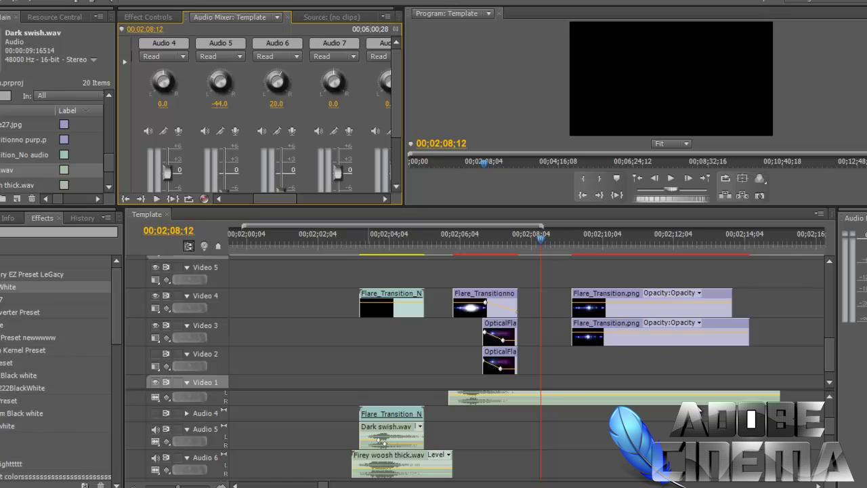
# Preview the flare transition from 00;02;03;00 with its swoosh sounds, playing it twice.
pyautogui.hotkey('shift', '3')
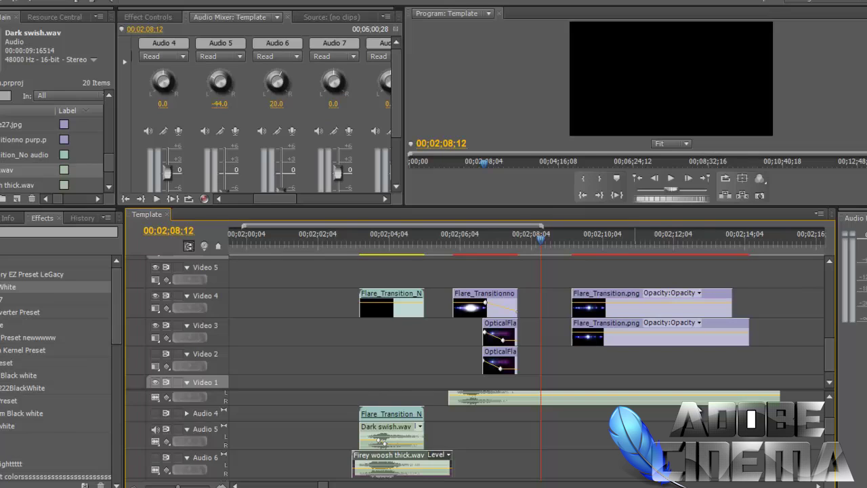
pyautogui.press('j')
pyautogui.press('j')
pyautogui.press('j')
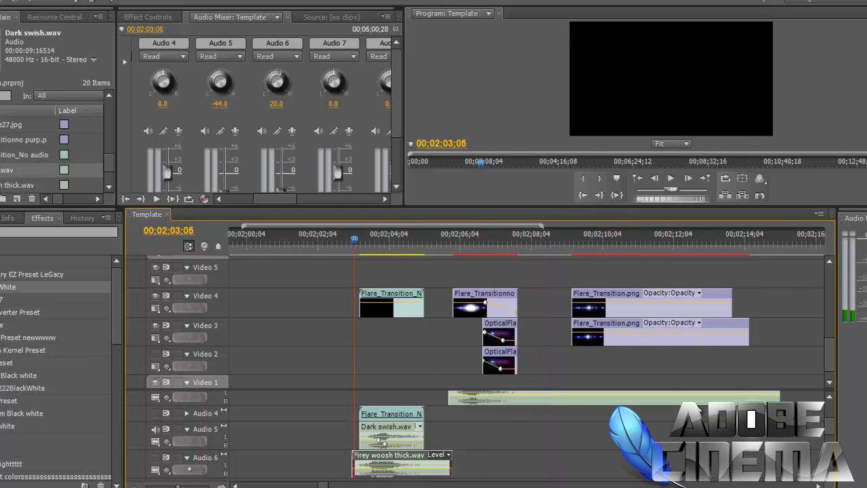
pyautogui.click(671, 178)
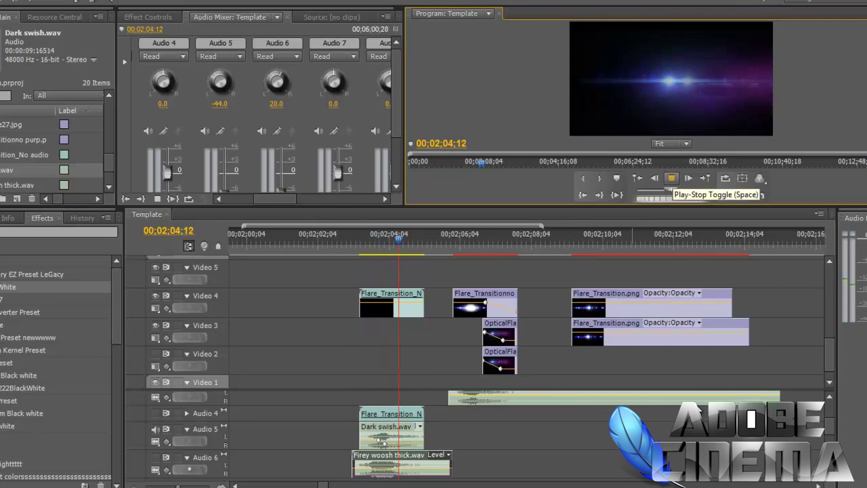
pyautogui.click(671, 178)
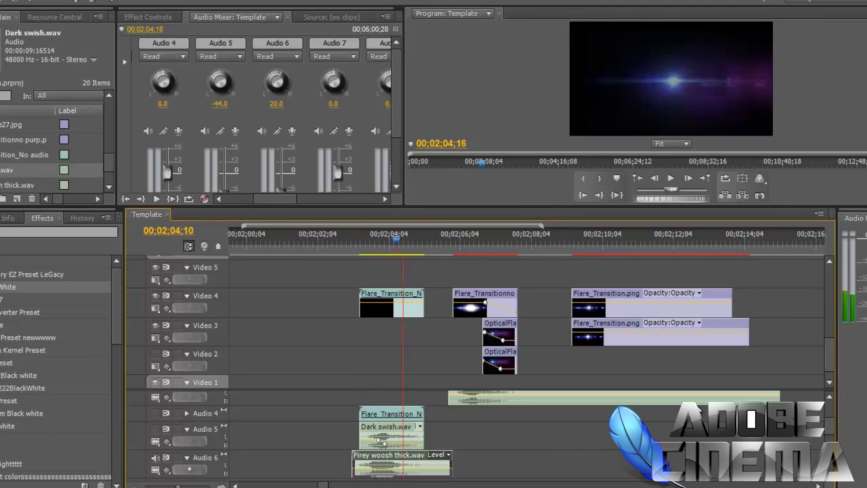
pyautogui.click(349, 237)
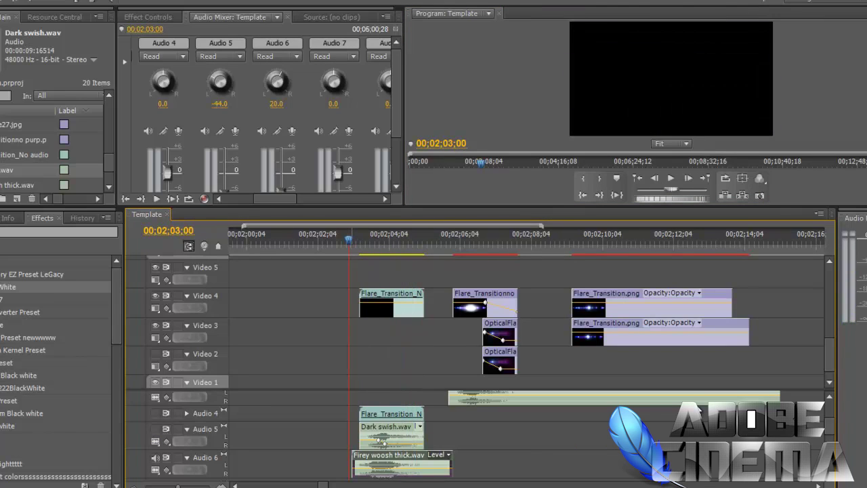
pyautogui.click(671, 178)
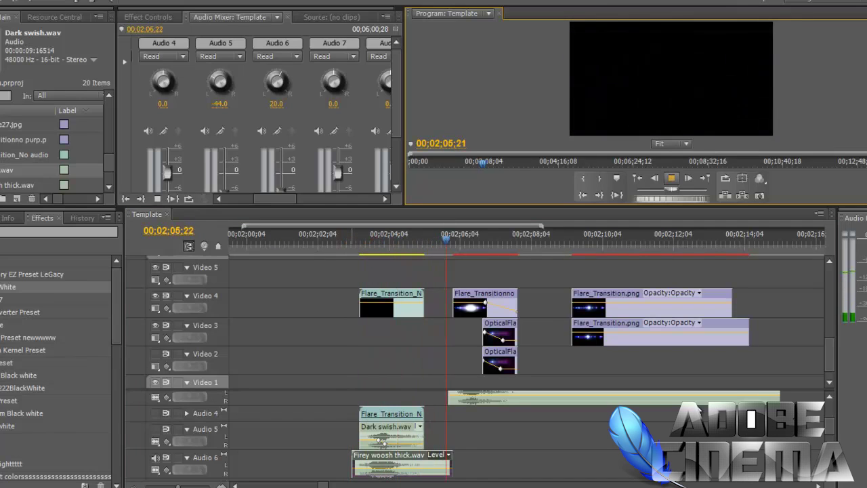
pyautogui.press('space')
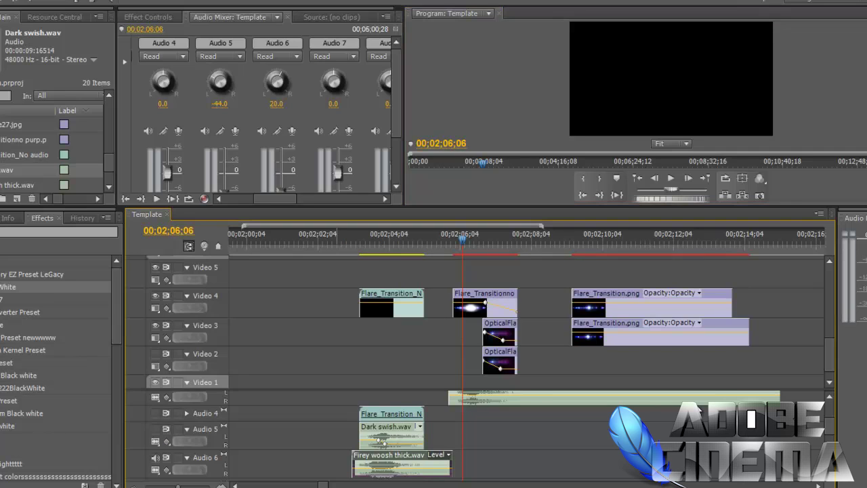
# Re-enable Audio 5's track output and replay the transition to hear both swooshes.
pyautogui.click(156, 429)
pyautogui.press('space')
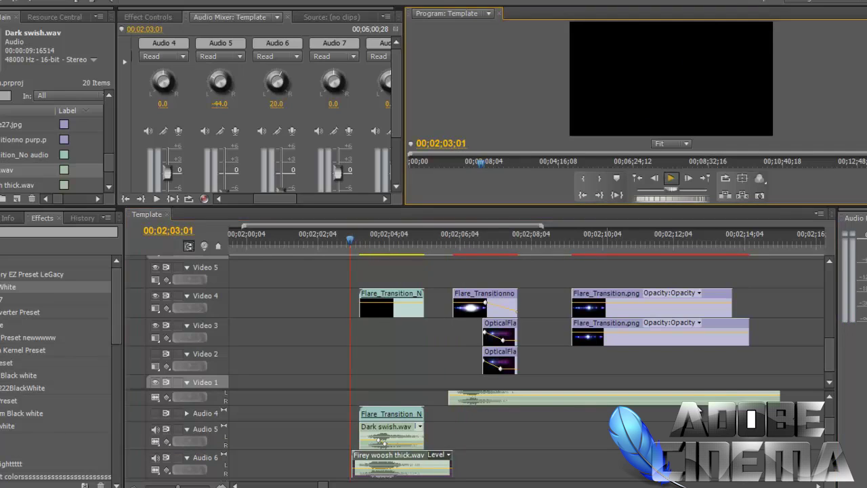
pyautogui.click(670, 178)
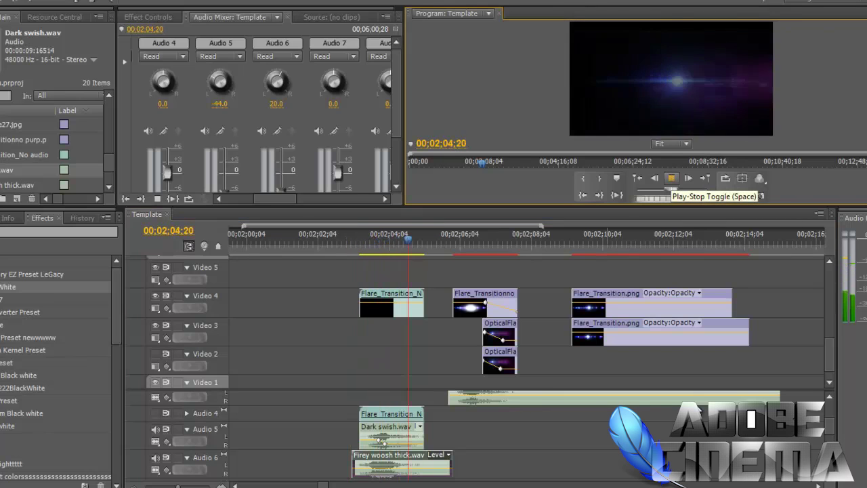
pyautogui.click(670, 178)
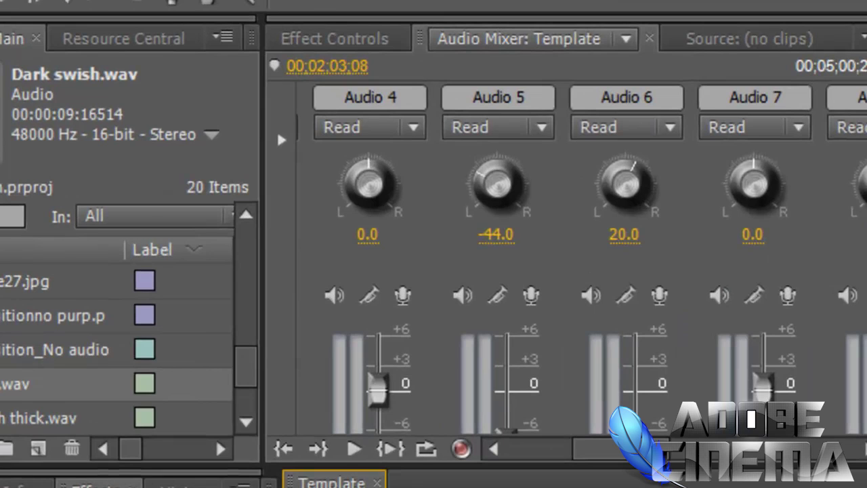
# Pan Audio 4 to -78.0 and narrow the work area to the transition, 00;02;03;03 onward.
pyautogui.moveTo(368, 183)
pyautogui.mouseDown()
pyautogui.moveTo(356, 183)
pyautogui.moveTo(367, 183)
pyautogui.mouseUp()
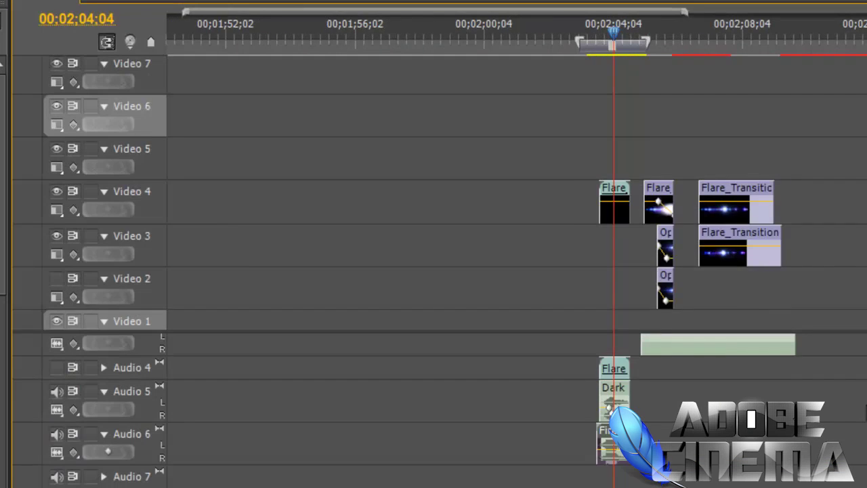
pyautogui.press('=')
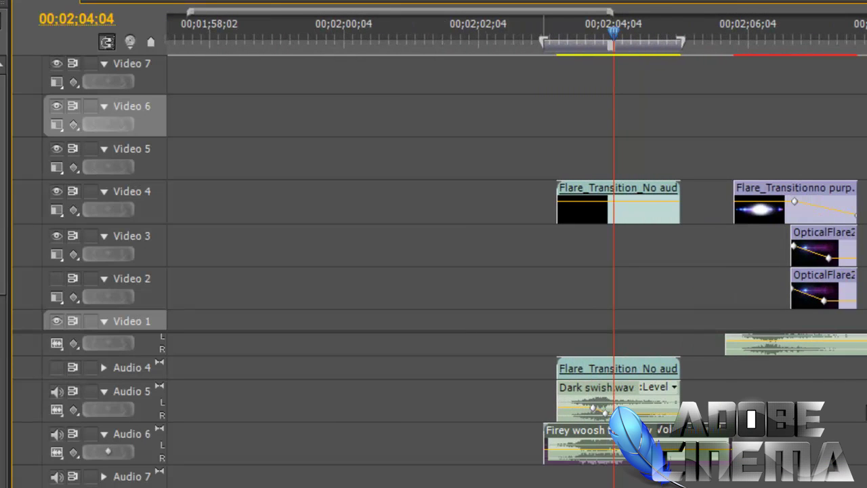
pyautogui.moveTo(526, 42); pyautogui.dragTo(542, 42)
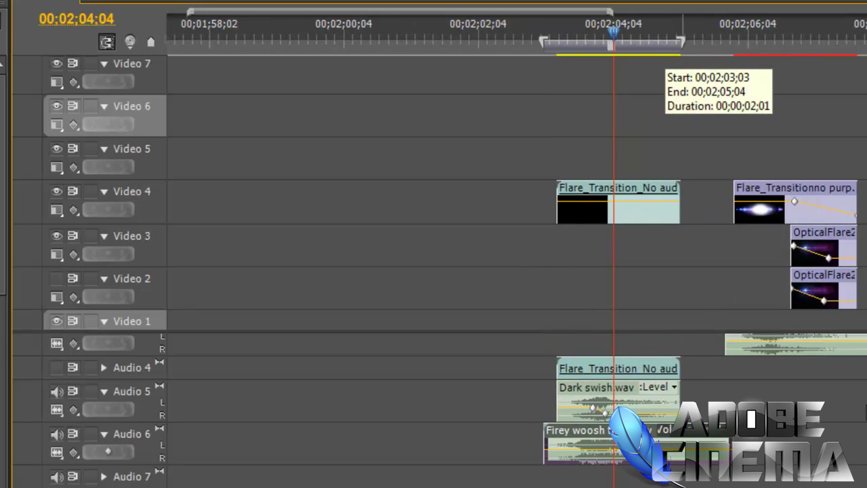
pyautogui.moveTo(681, 42); pyautogui.dragTo(734, 42)
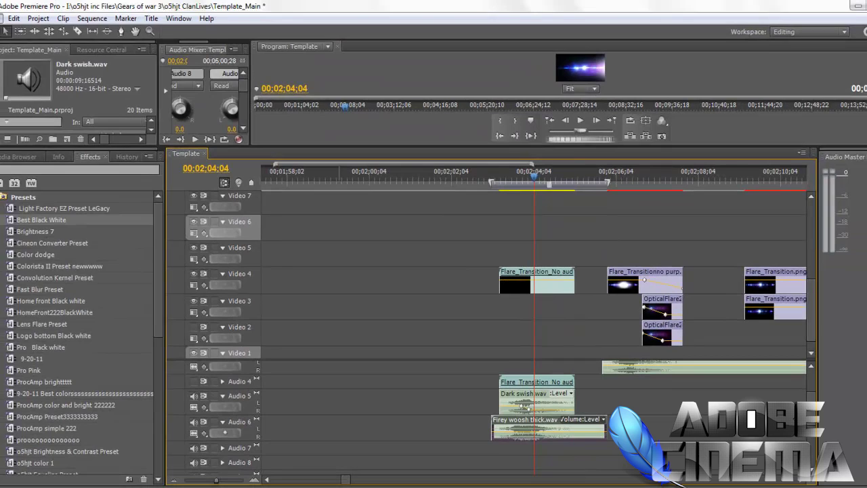
pyautogui.hotkey('alt', 'f')
# Export the work area as H.264 720p media, saved as Template.mp4.
pyautogui.moveTo(81, 258)
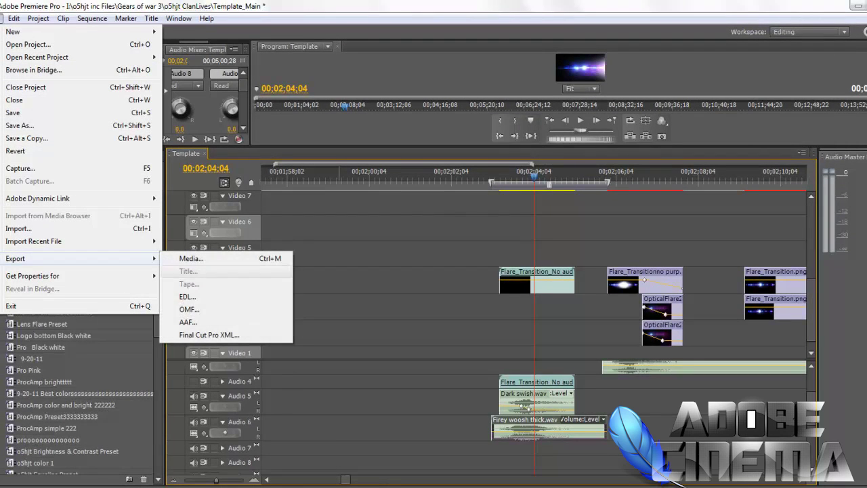
pyautogui.click(191, 258)
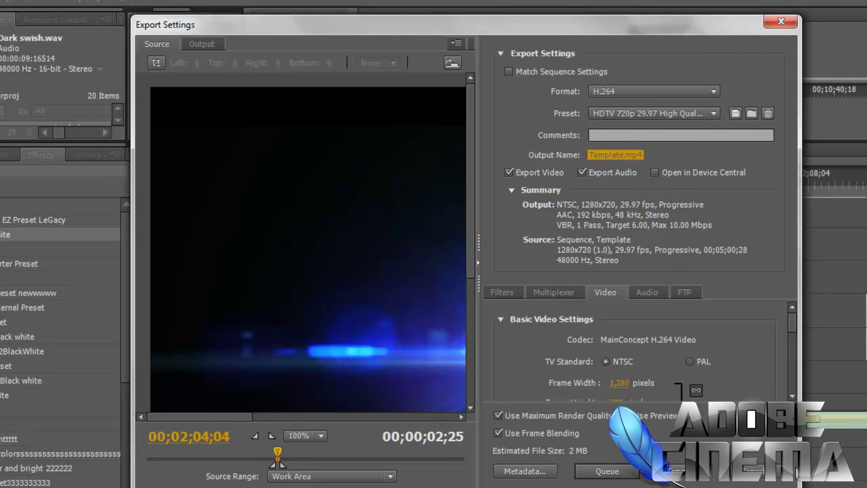
pyautogui.click(615, 154)
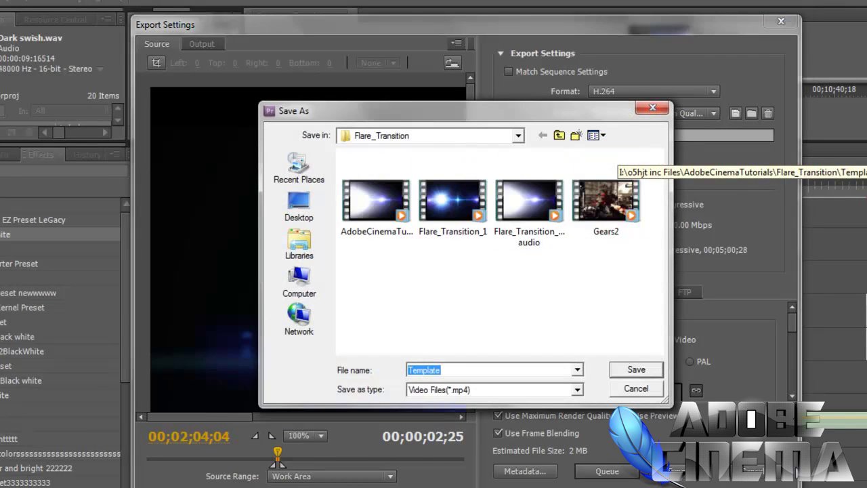
pyautogui.press('Return')
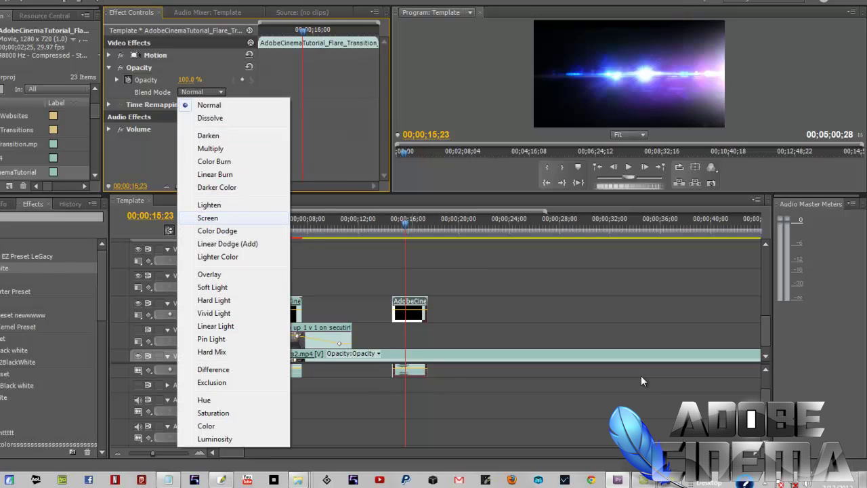
# Set the flare clip's Opacity Blend Mode to Screen and play it over the gameplay.
pyautogui.press('Return')
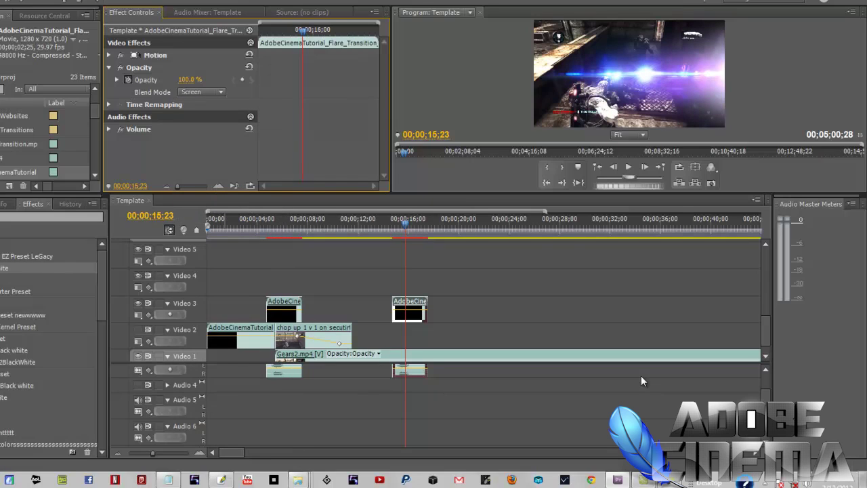
pyautogui.press('Up')
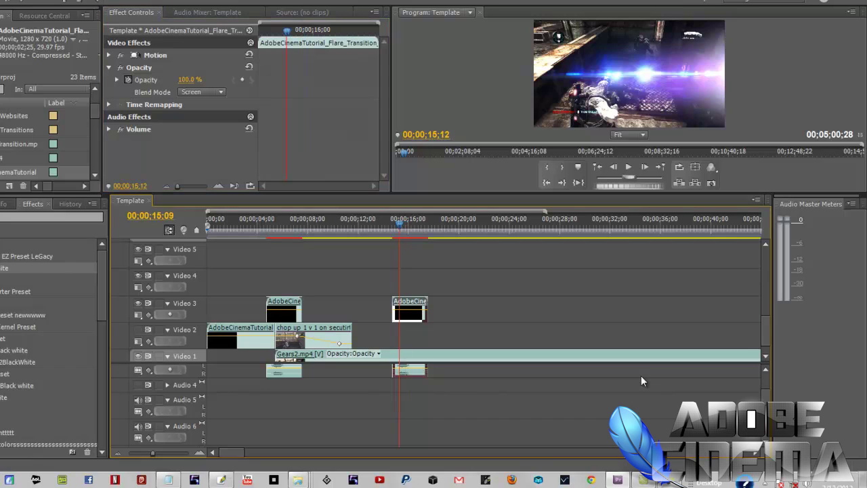
pyautogui.press('space')
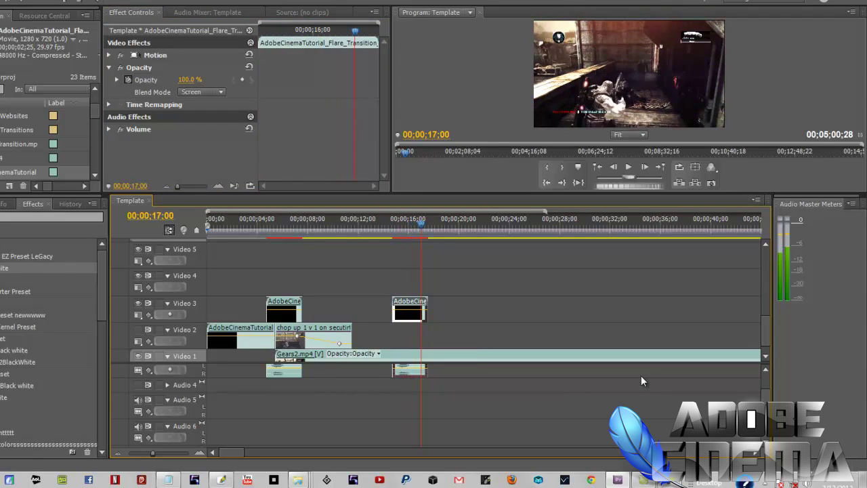
pyautogui.press('space')
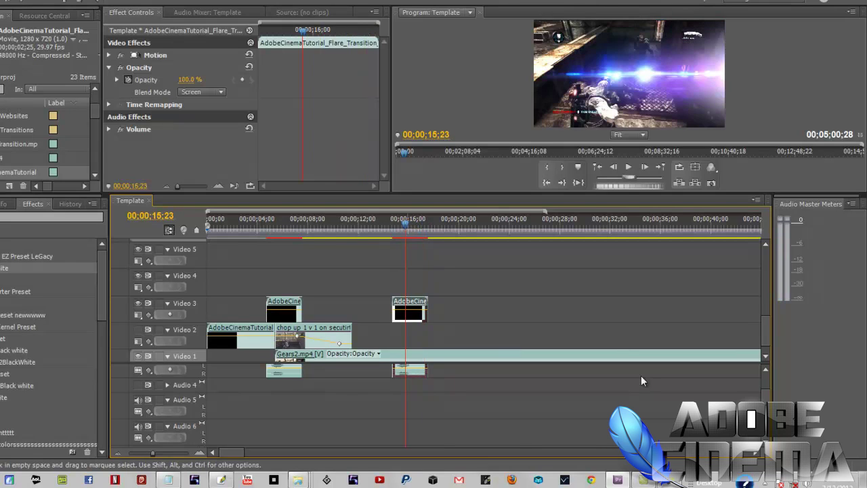
pyautogui.press('Menu')
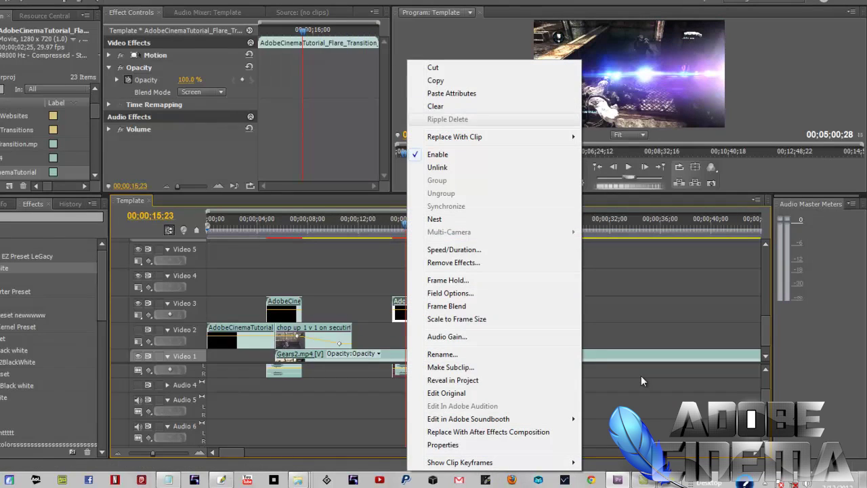
pyautogui.press('Return')
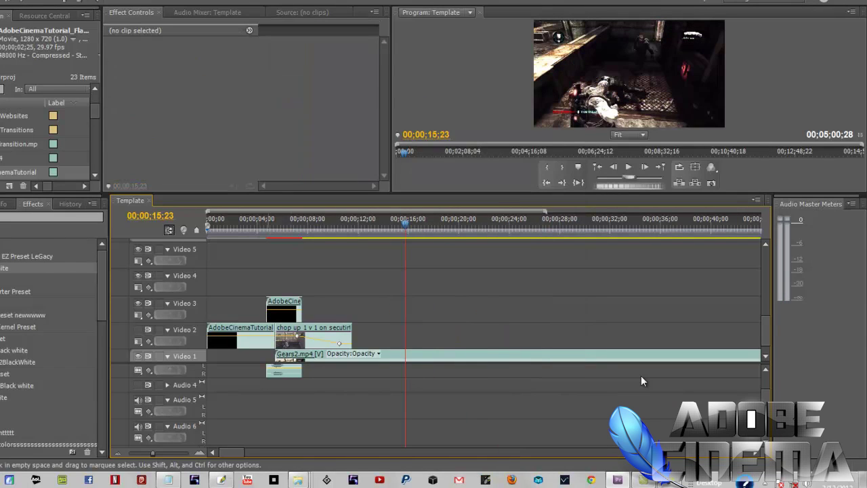
pyautogui.hotkey('ctrl', 'z')
pyautogui.press('Up')
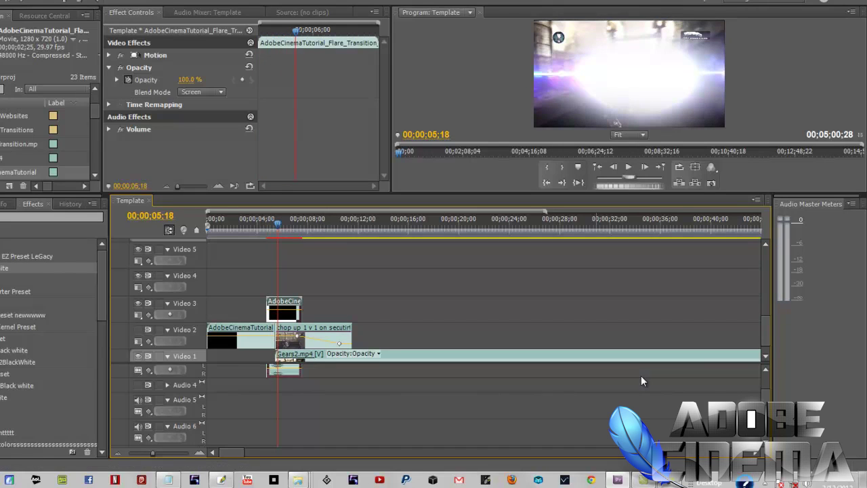
pyautogui.press('Left')
pyautogui.press('Left')
pyautogui.press('Left')
pyautogui.press('Left')
pyautogui.press('Left')
pyautogui.press('Left')
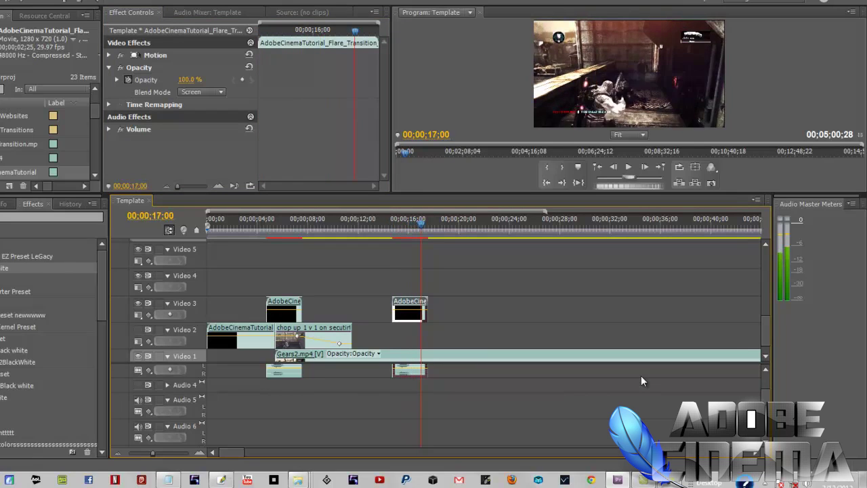
pyautogui.press('space')
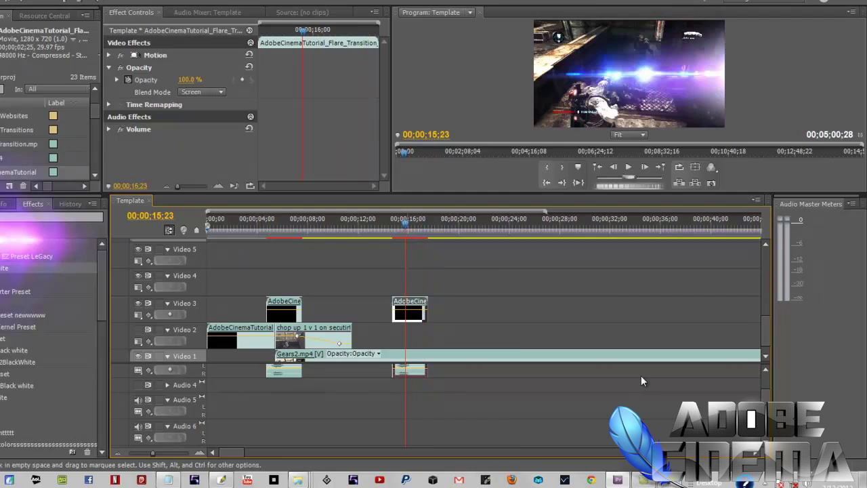